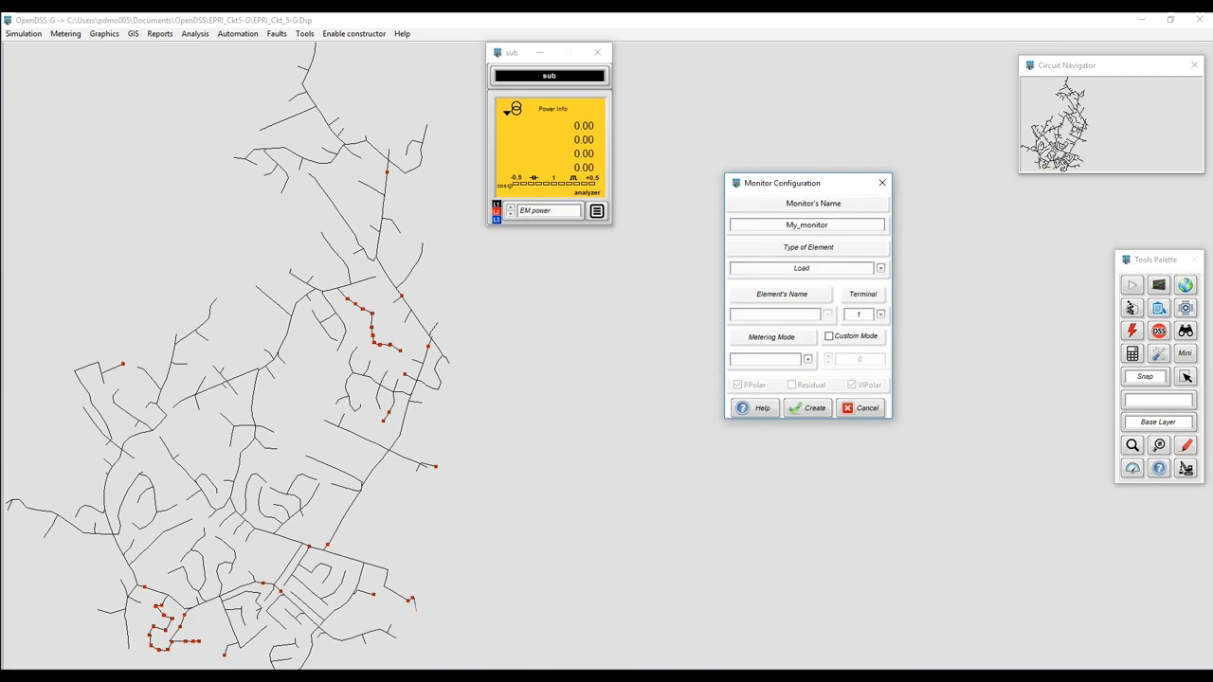
Step: Set the monitored element to the line mdv201_connector at terminal 1 in the monitor configuration
left_click(827, 314)
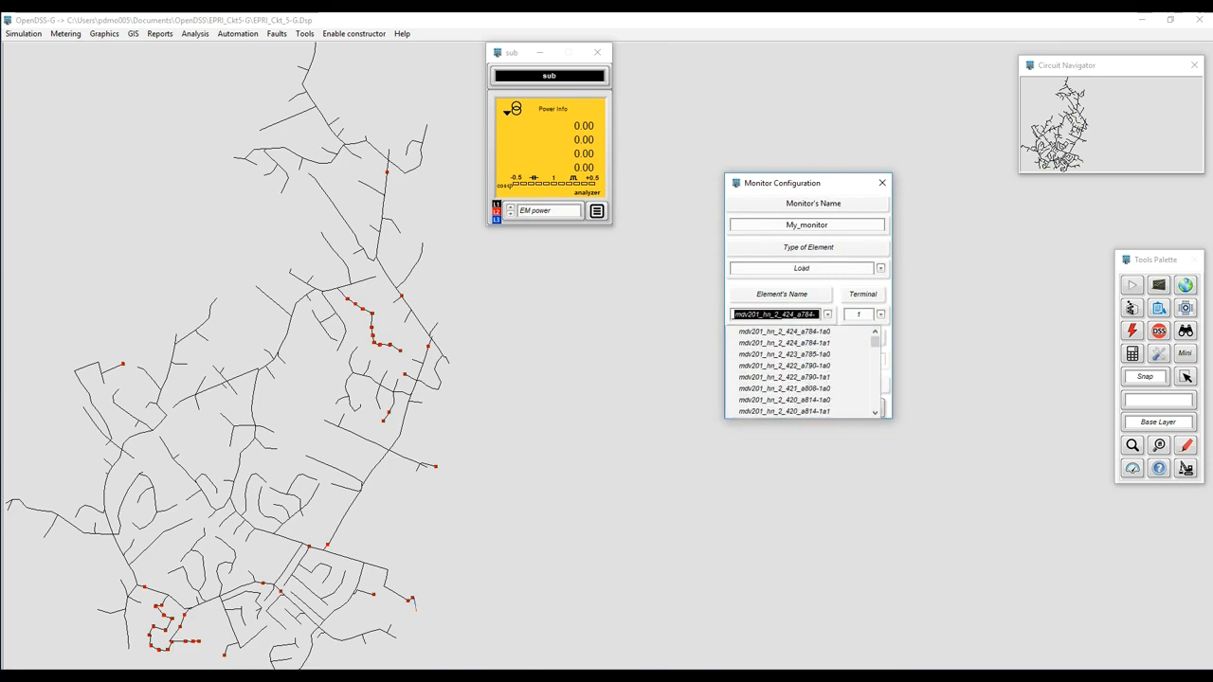
left_click(827, 315)
double_click(808, 268)
type("Li")
key("Return")
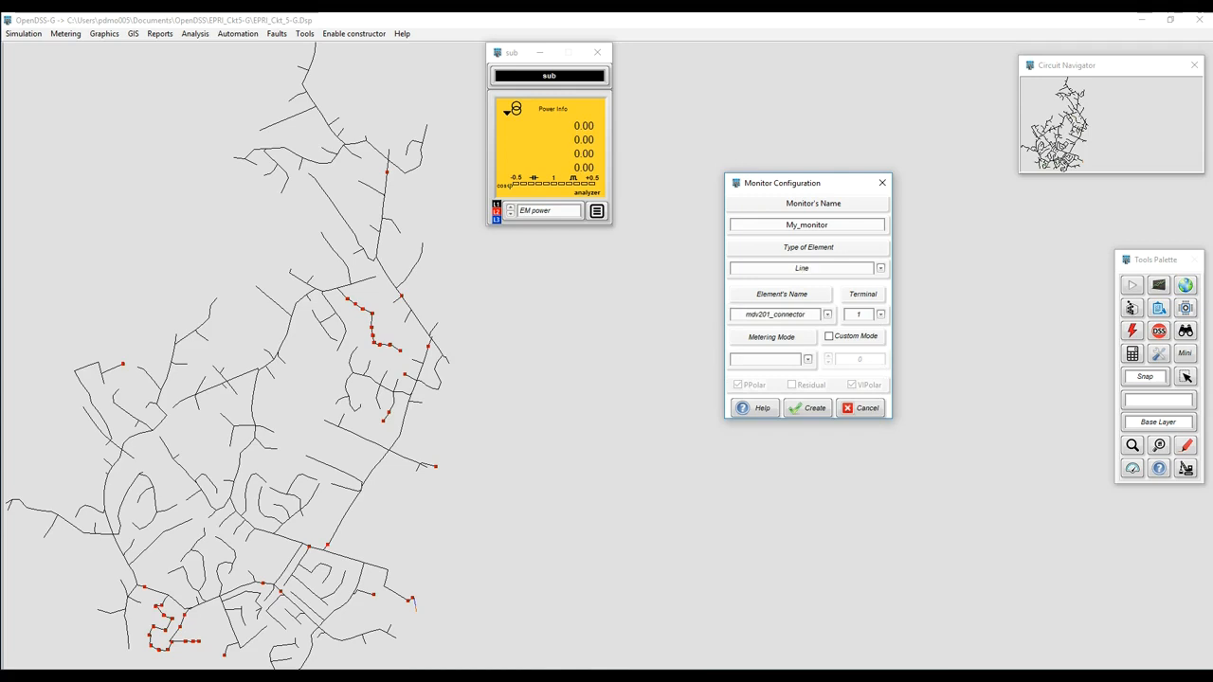
left_click(827, 315)
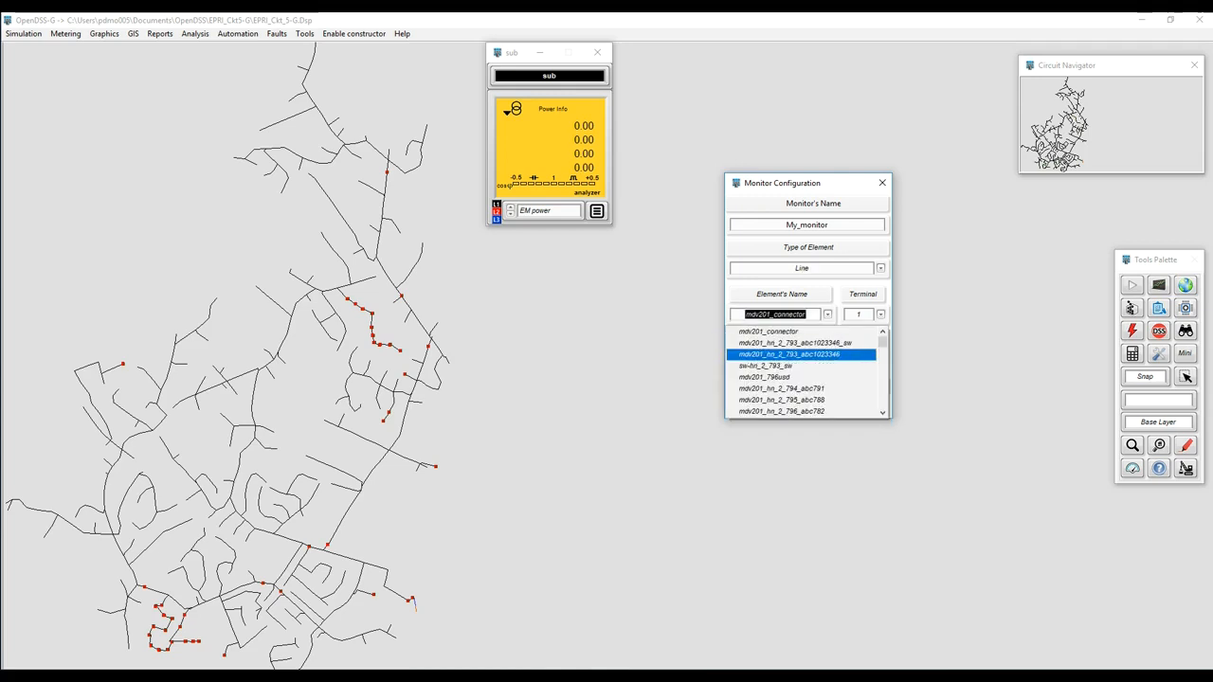
left_click(769, 331)
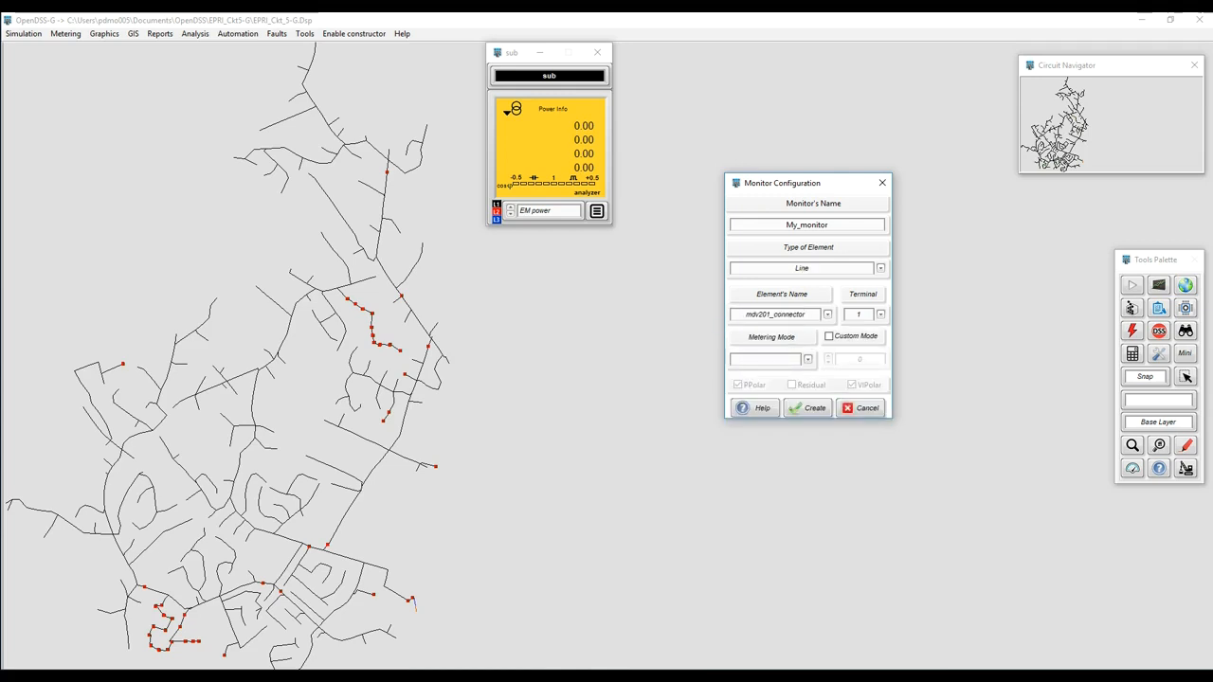
left_click(880, 315)
left_click(855, 332)
Step: Review the available metering modes and set My_monitor to Standard Meter
left_click(766, 359)
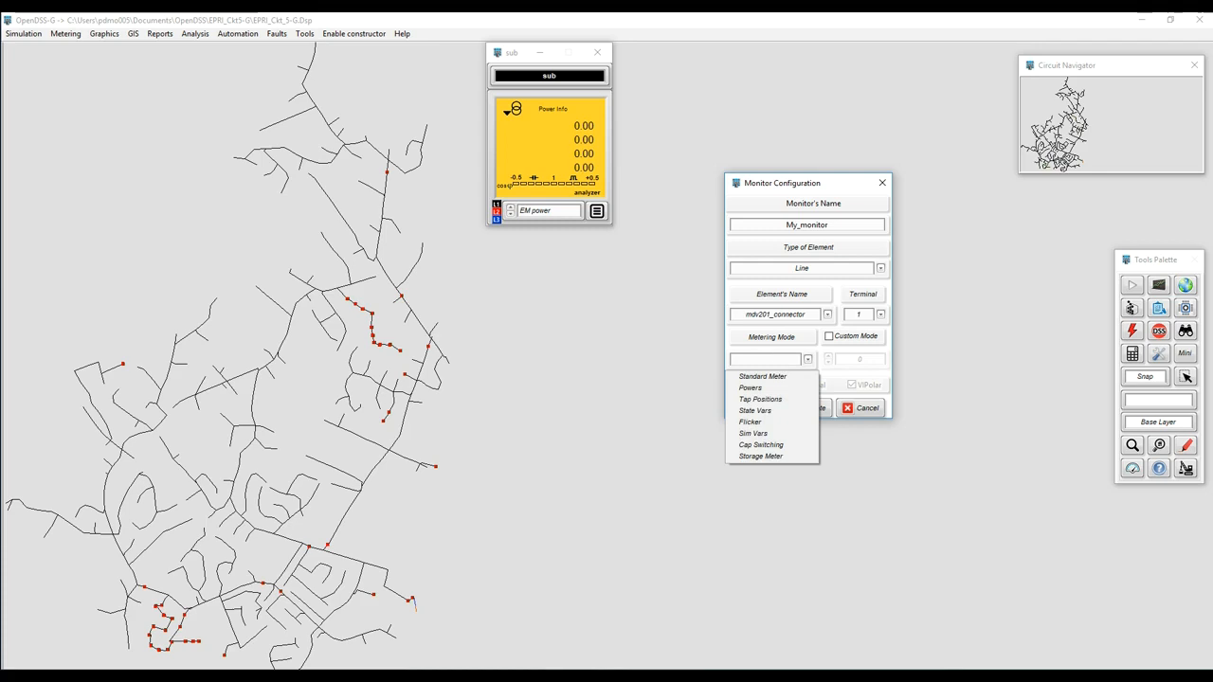
key("Down")
key("Down")
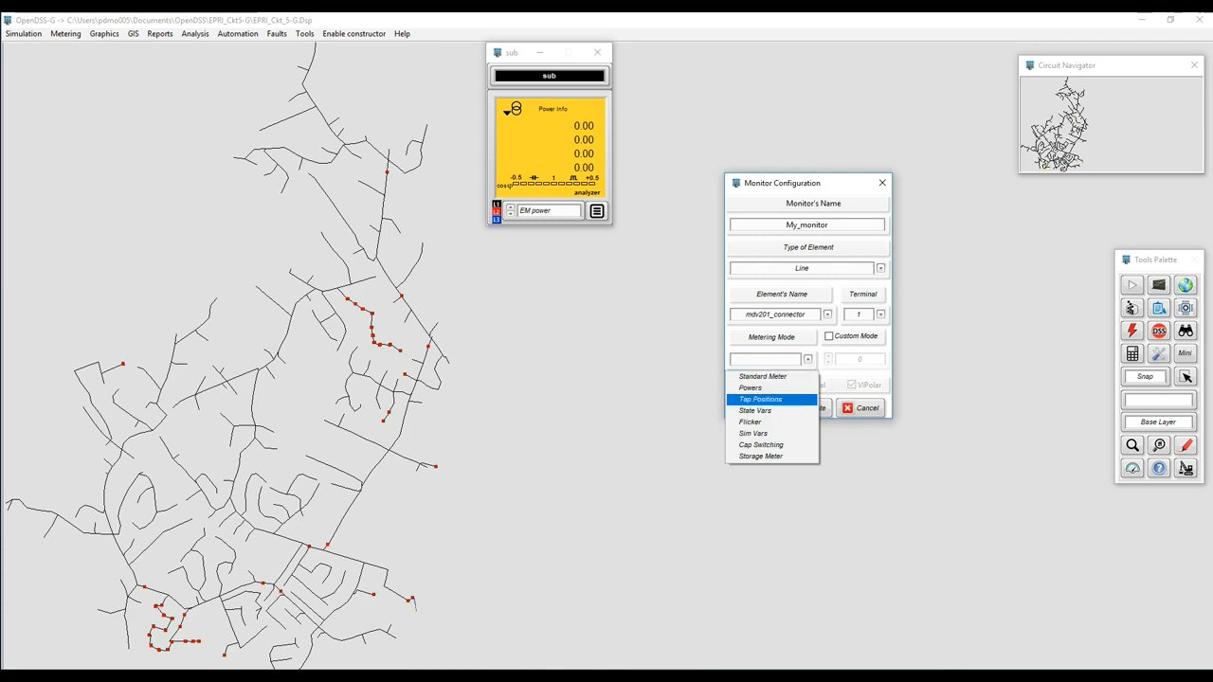
key("Down")
key("Down")
key("Down")
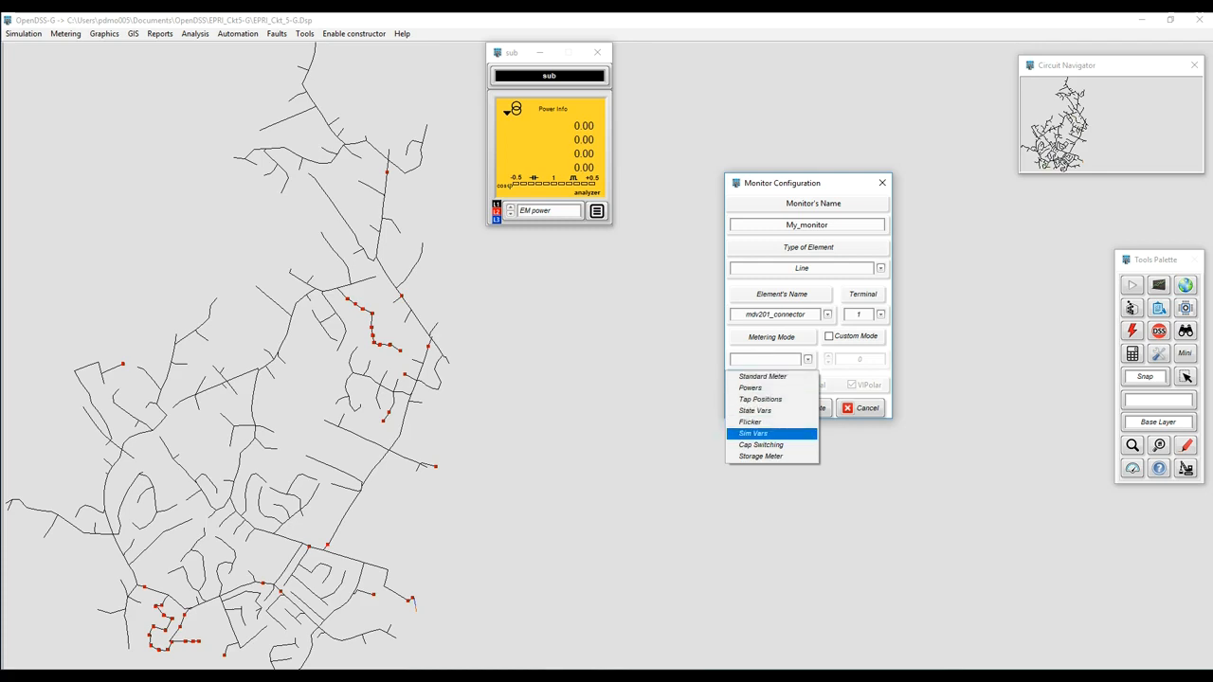
key("Down")
key("Down")
key("Up")
key("Up")
key("Up")
key("Up")
key("Up")
key("Up")
key("Up")
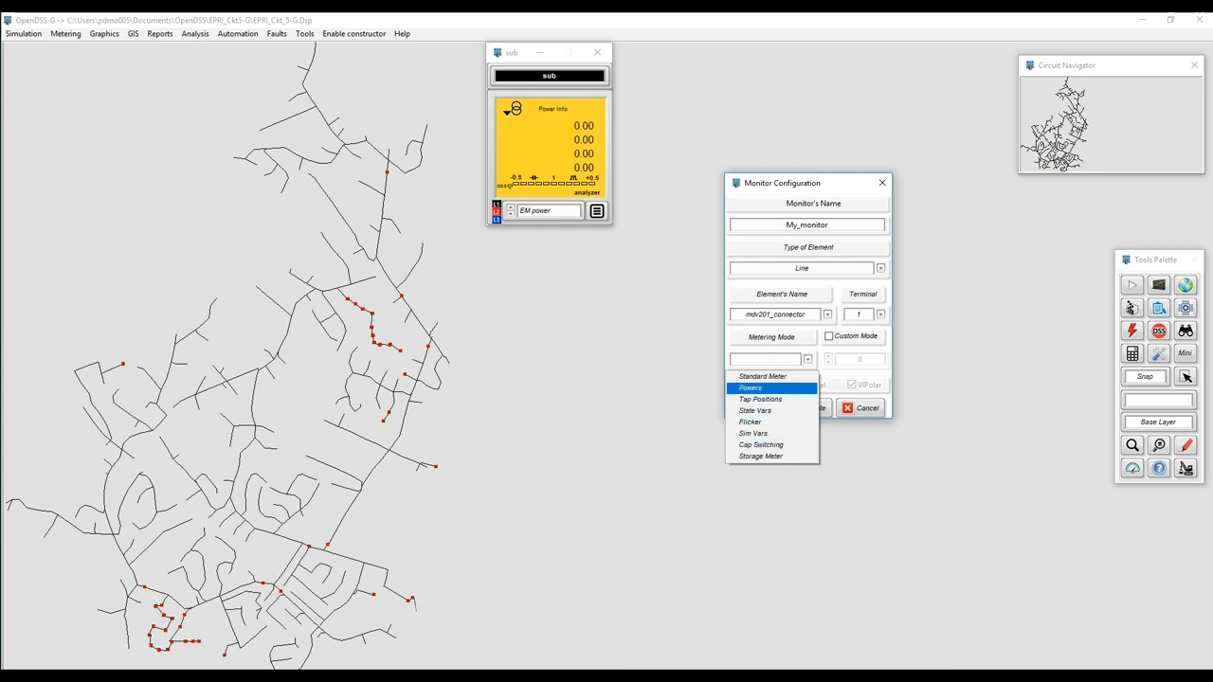
key("Return")
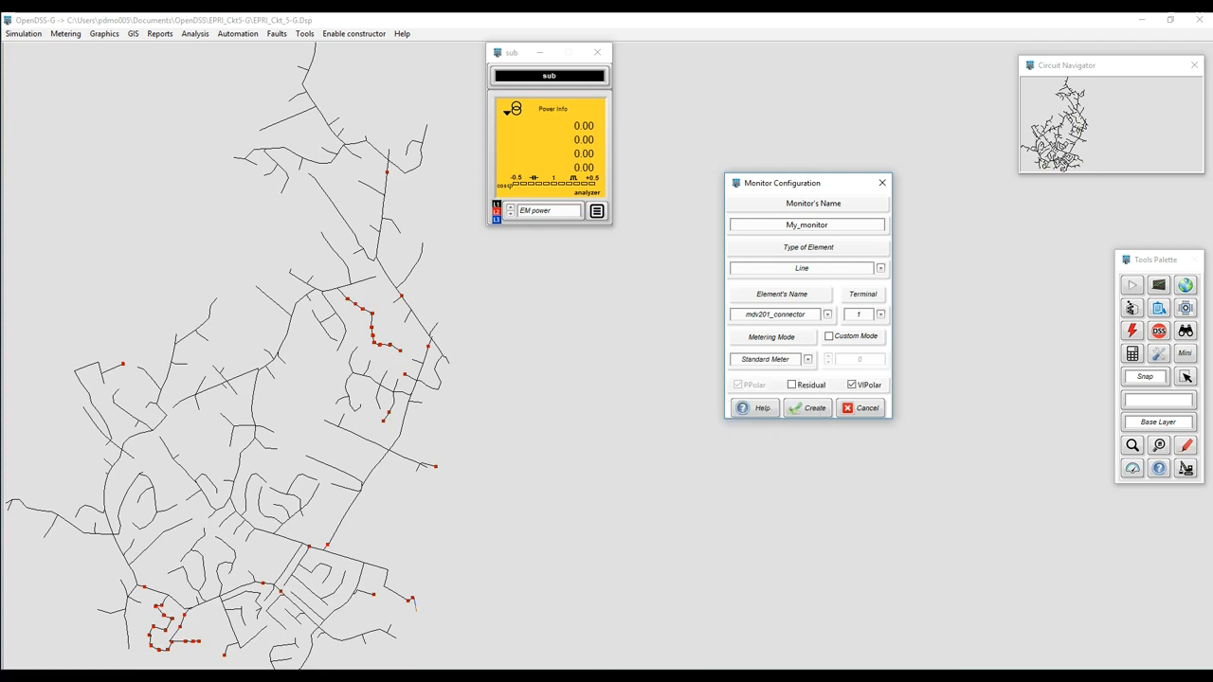
Step: Try the Custom Mode option in the monitor configuration and turn it back off
left_click_drag(807, 183, 777, 158)
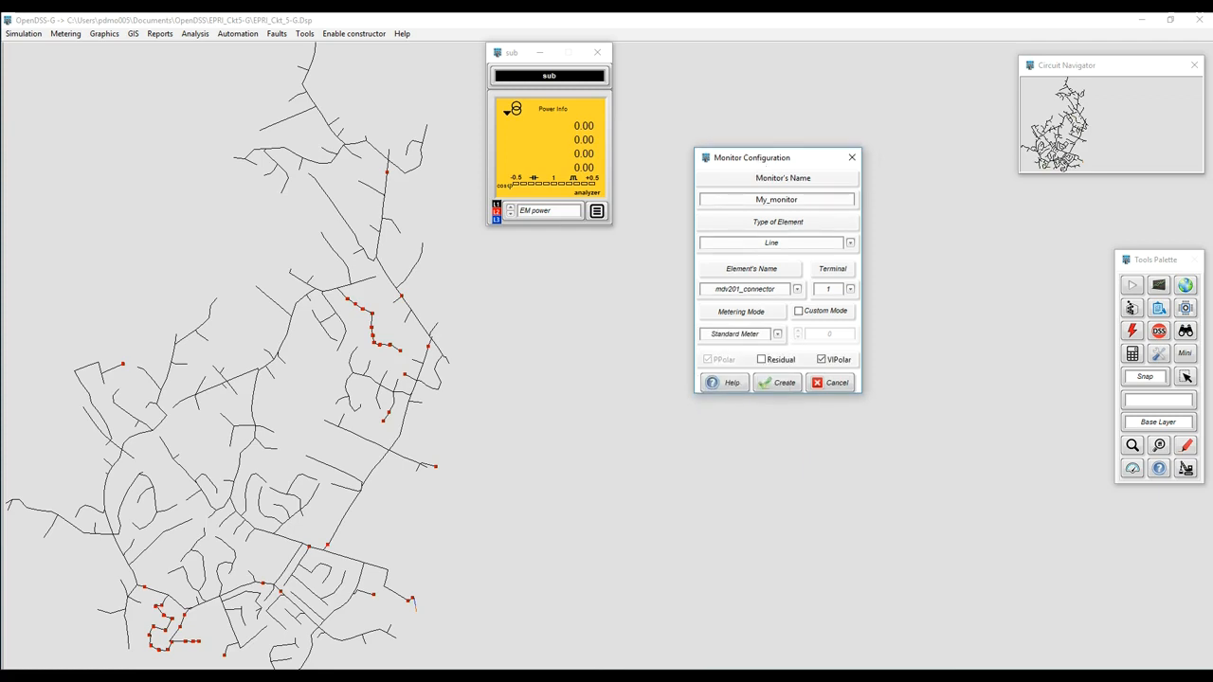
left_click(799, 311)
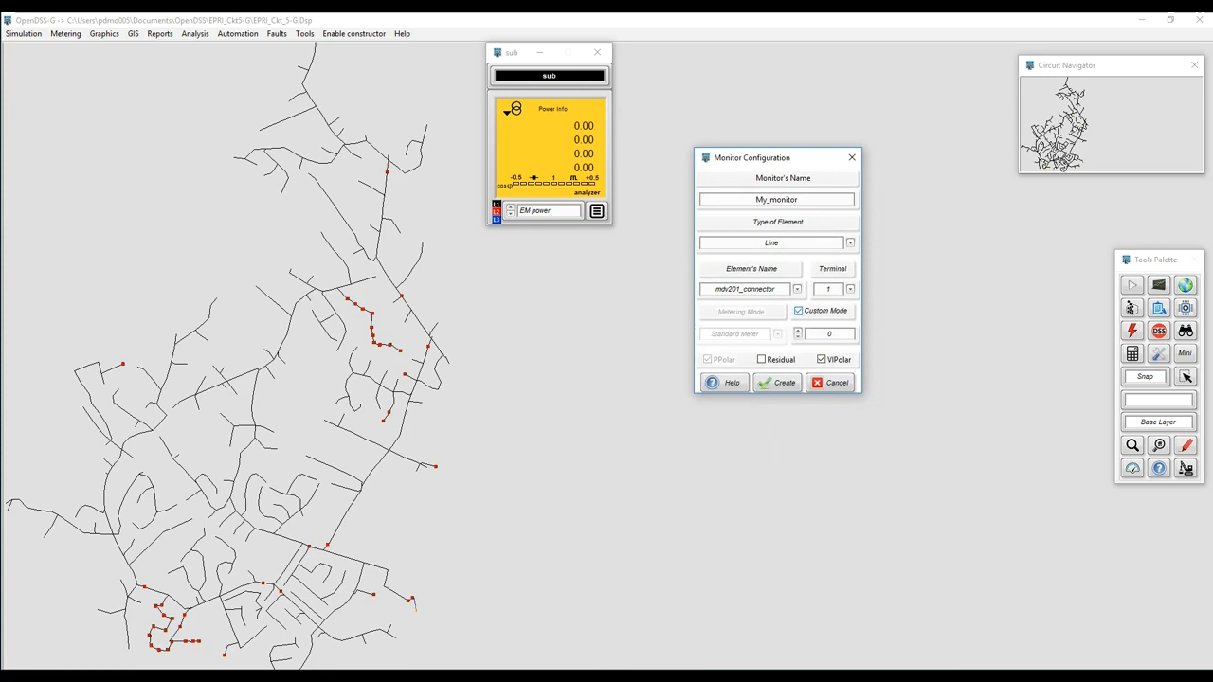
left_click(799, 311)
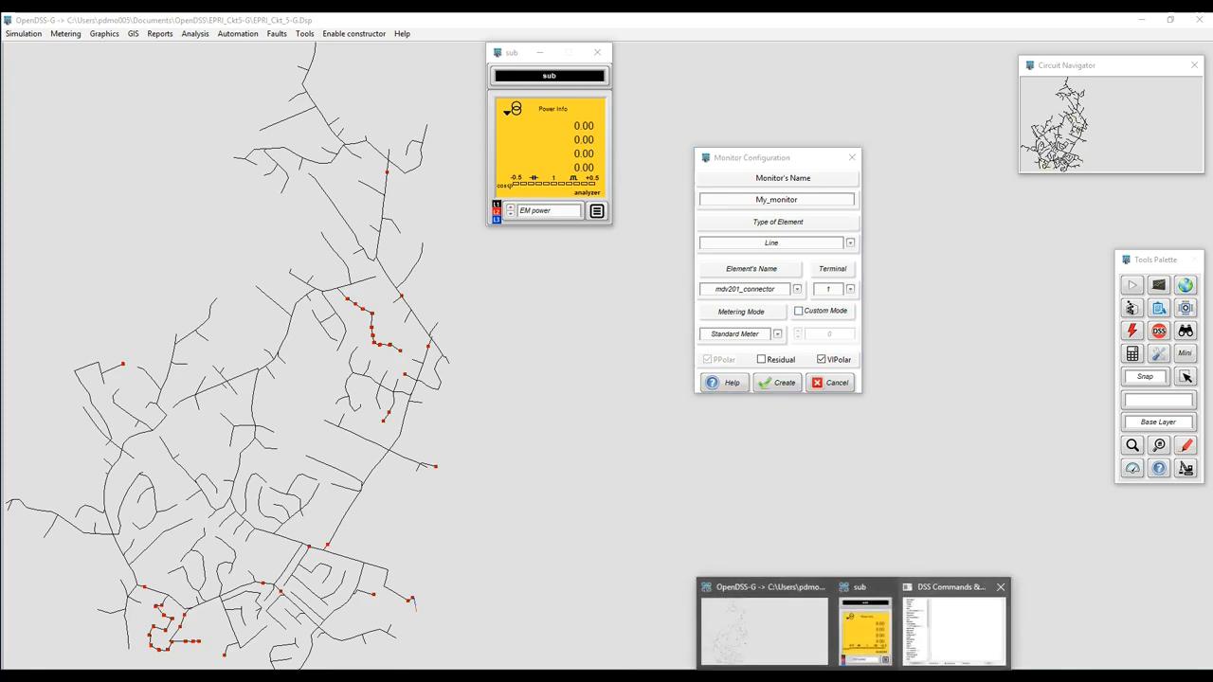
Step: Look up the Monitor mode property in the DSS command reference, examine the sequence, magnitude and positive-sequence adders, and close the reference
left_click_drag(643, 176, 438, 144)
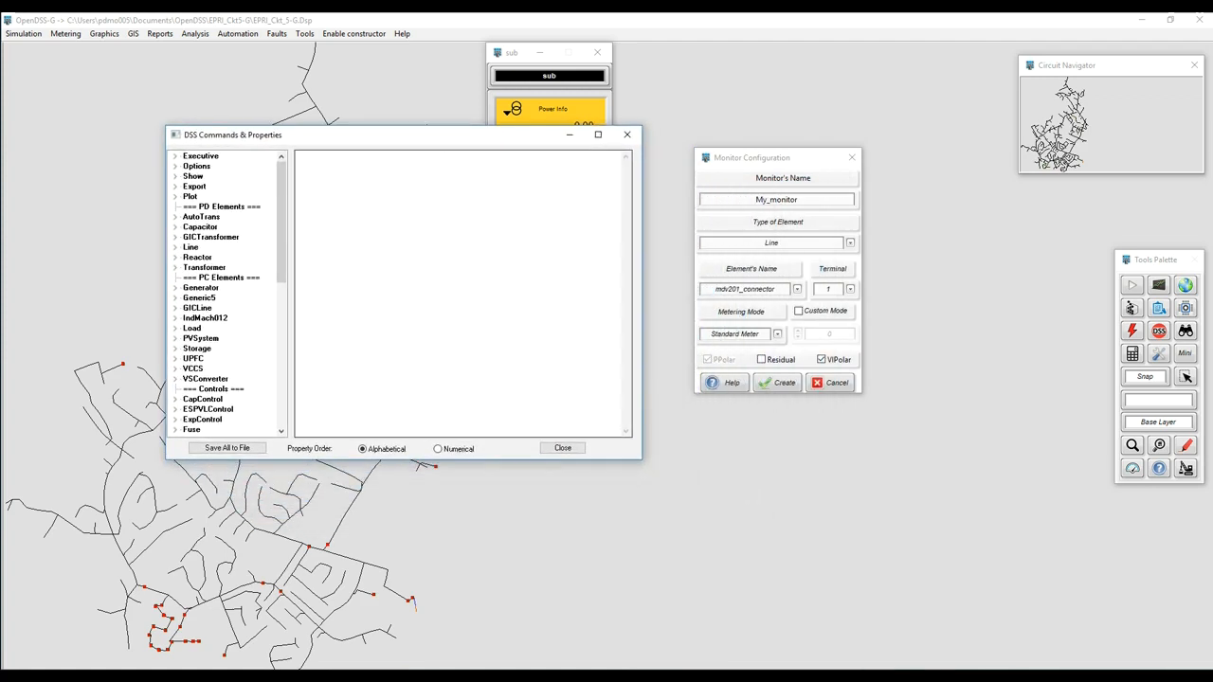
left_click_drag(282, 220, 282, 367)
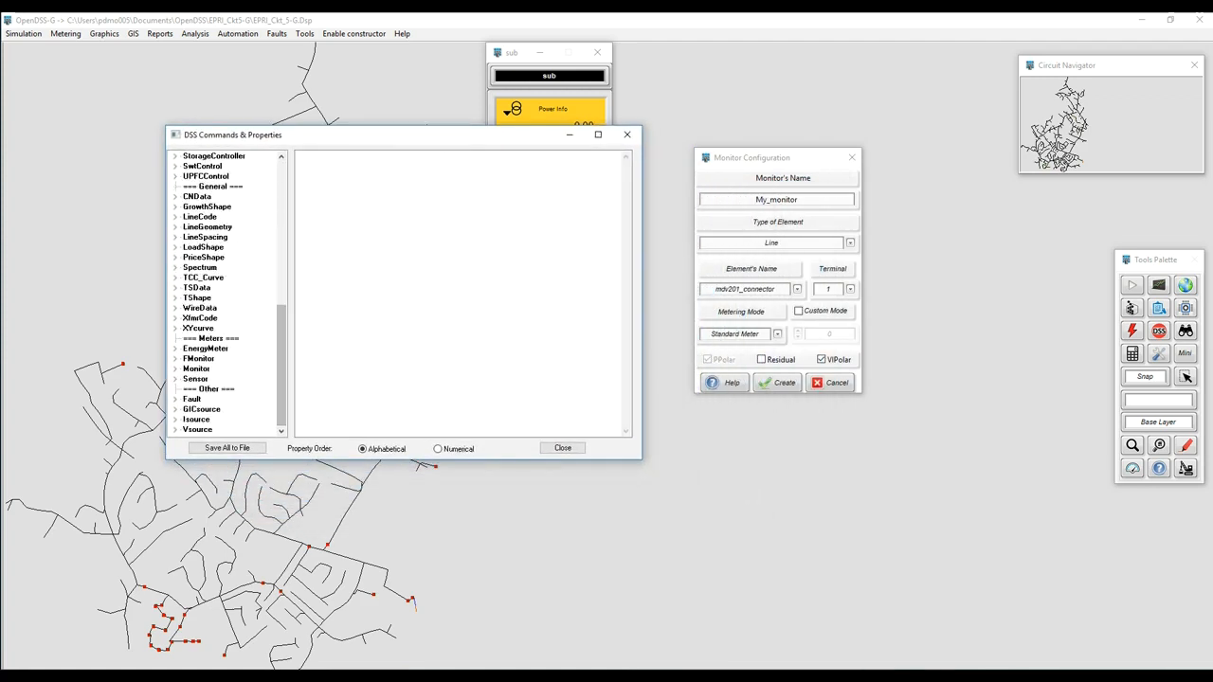
left_click(175, 369)
left_click(204, 390)
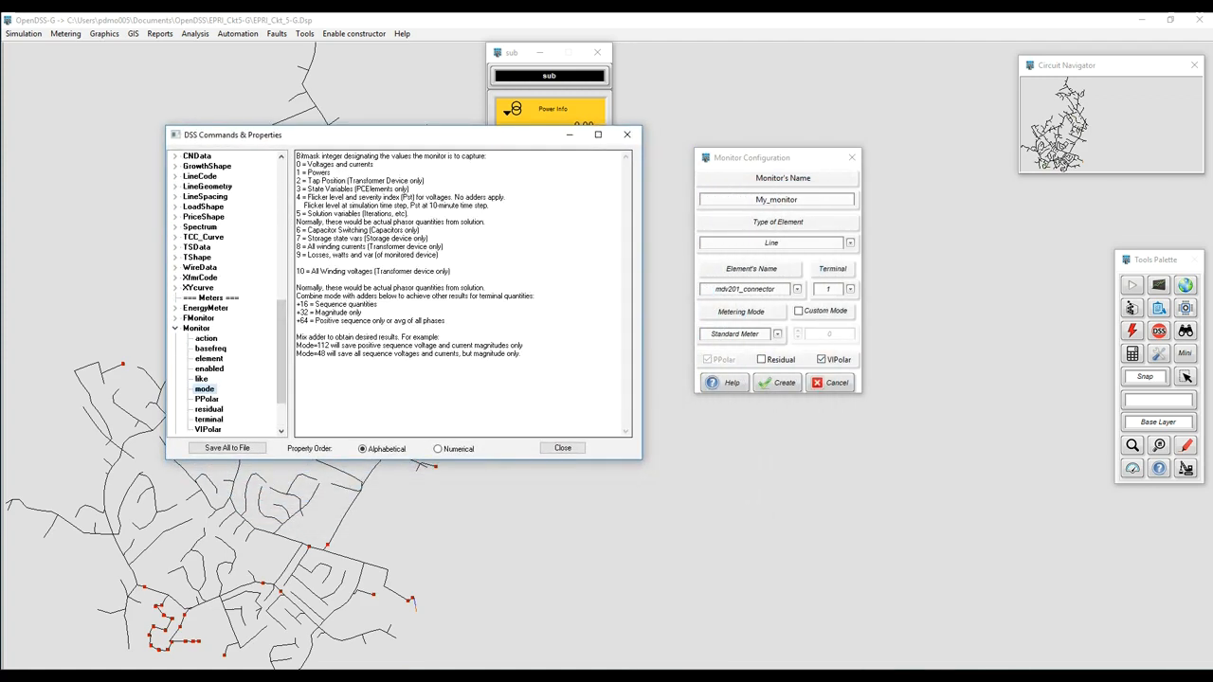
left_click_drag(297, 304, 444, 321)
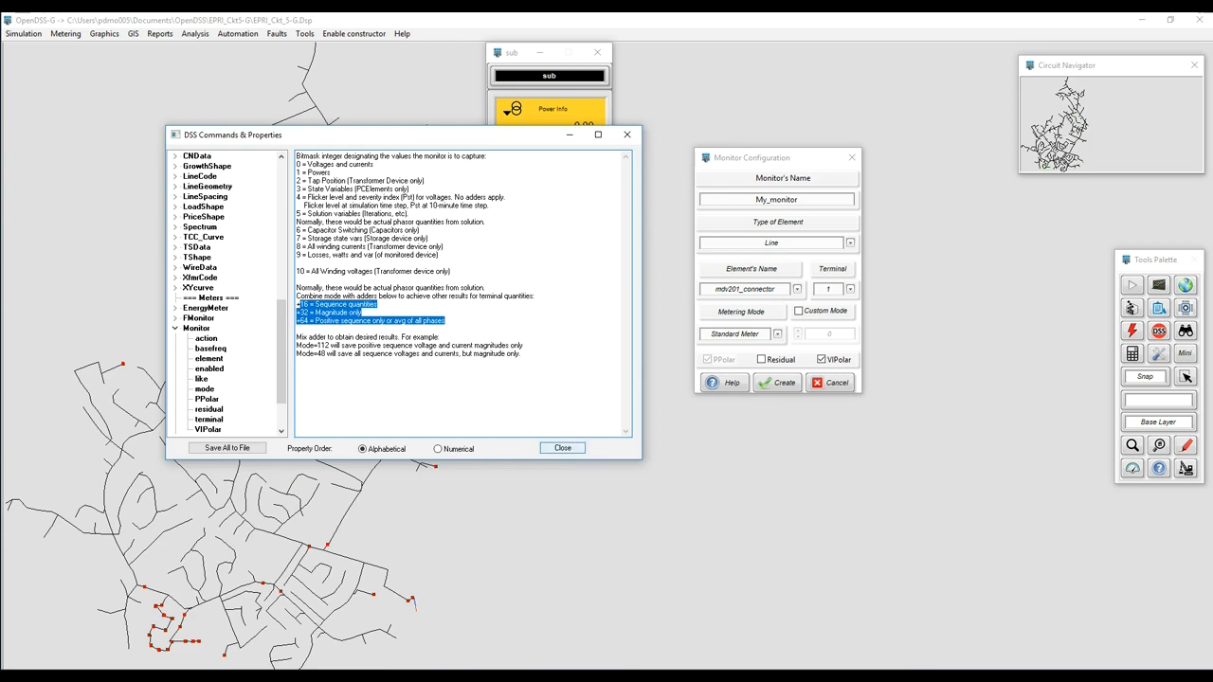
left_click(563, 447)
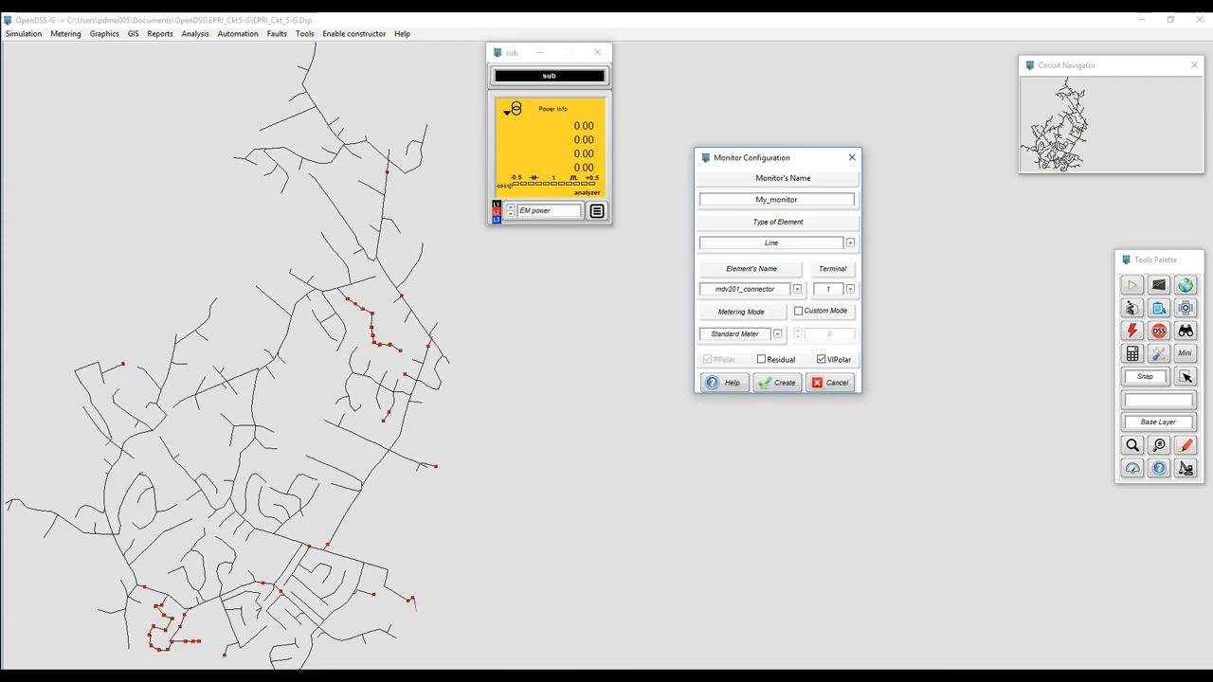
Step: Create My_monitor and group the existing sub meter beside its display
left_click(778, 382)
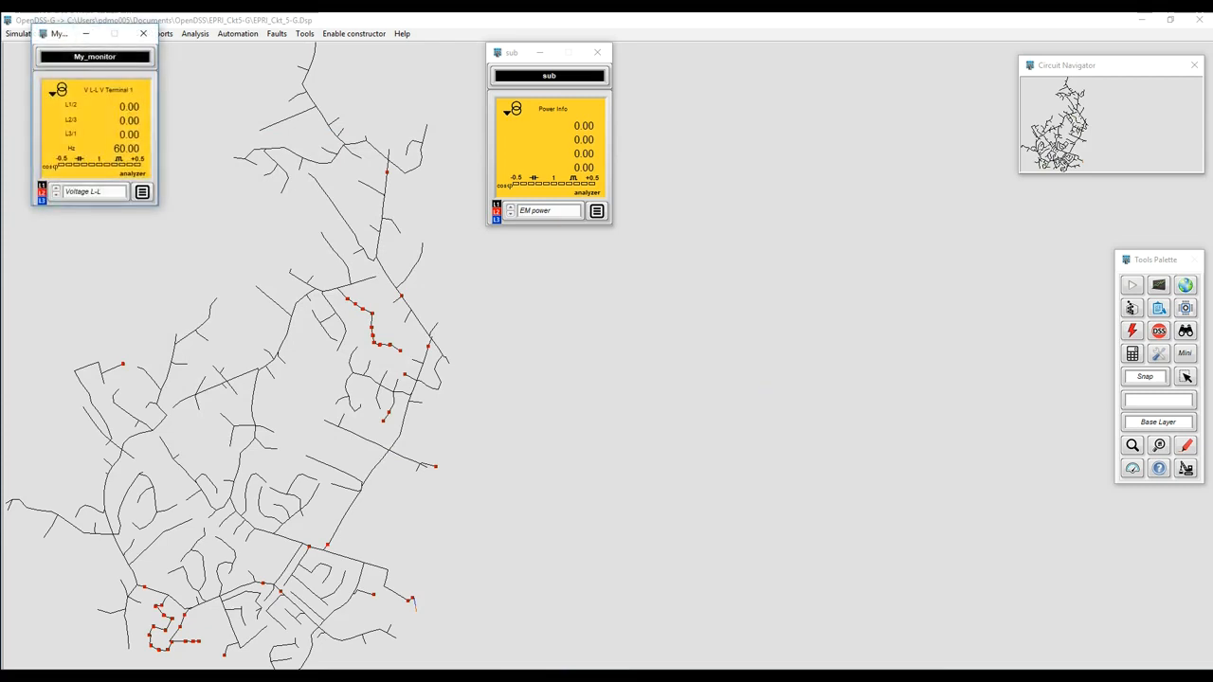
left_click(142, 193)
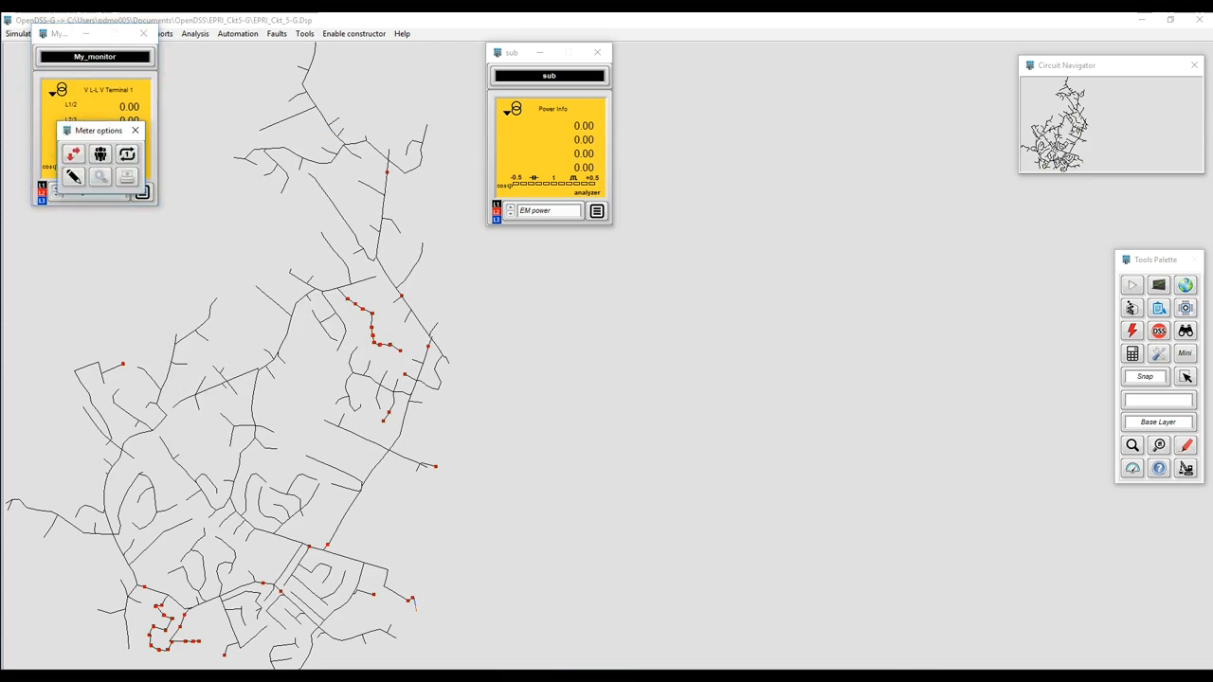
left_click(100, 154)
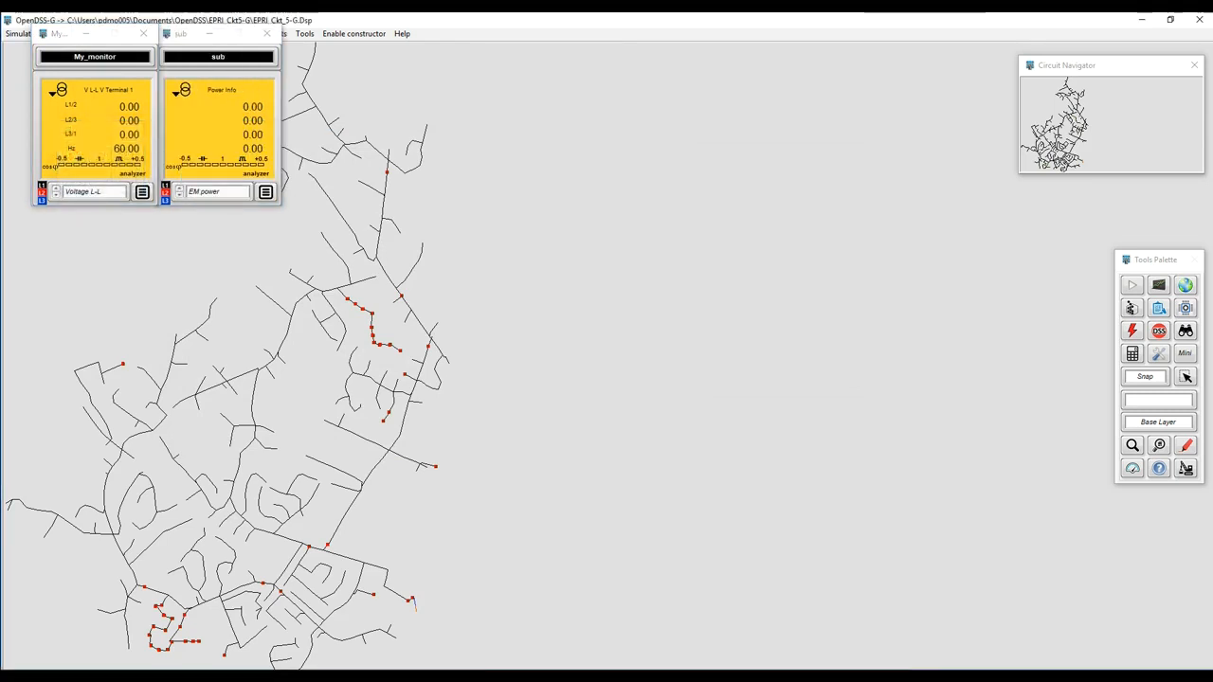
Step: Use the meter grouping option, move My_monitor to an empty area away from the circuit, and regroup the sub meter there
left_click(142, 193)
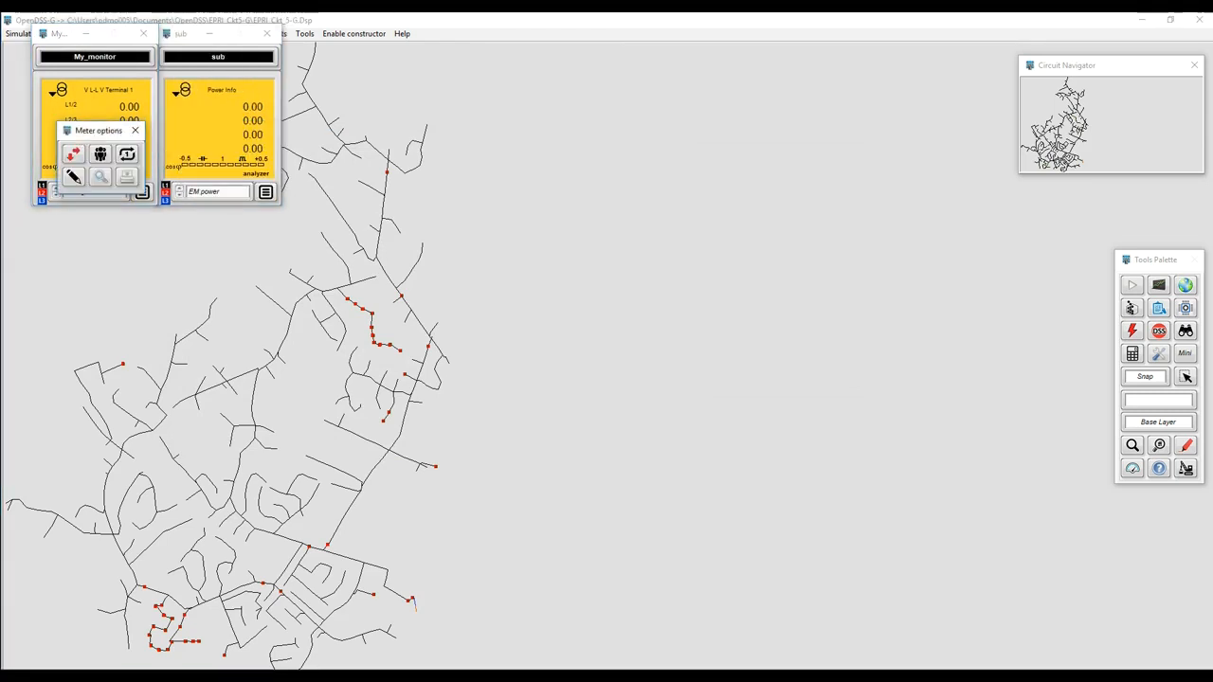
left_click(100, 155)
left_click_drag(53, 33, 727, 33)
left_click(817, 193)
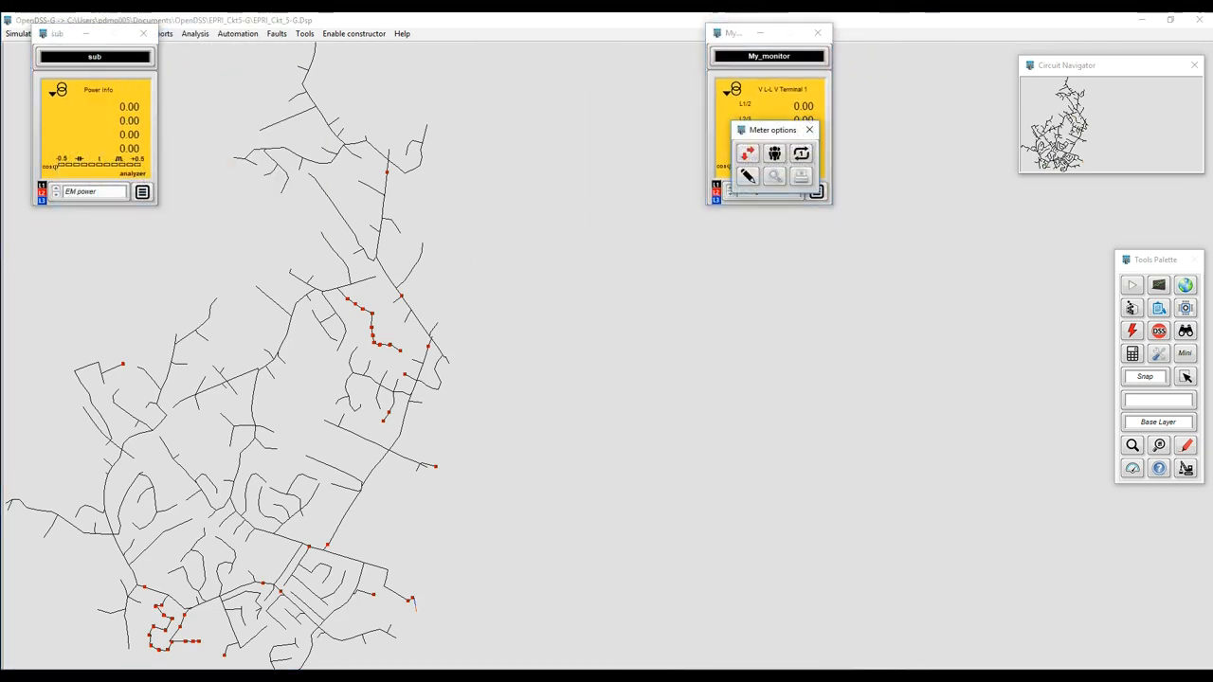
left_click(775, 154)
Step: Move the My_monitor display back over the circuit's upper edge and place the sub meter directly beside it
left_click_drag(733, 32, 50, 22)
left_click(132, 181)
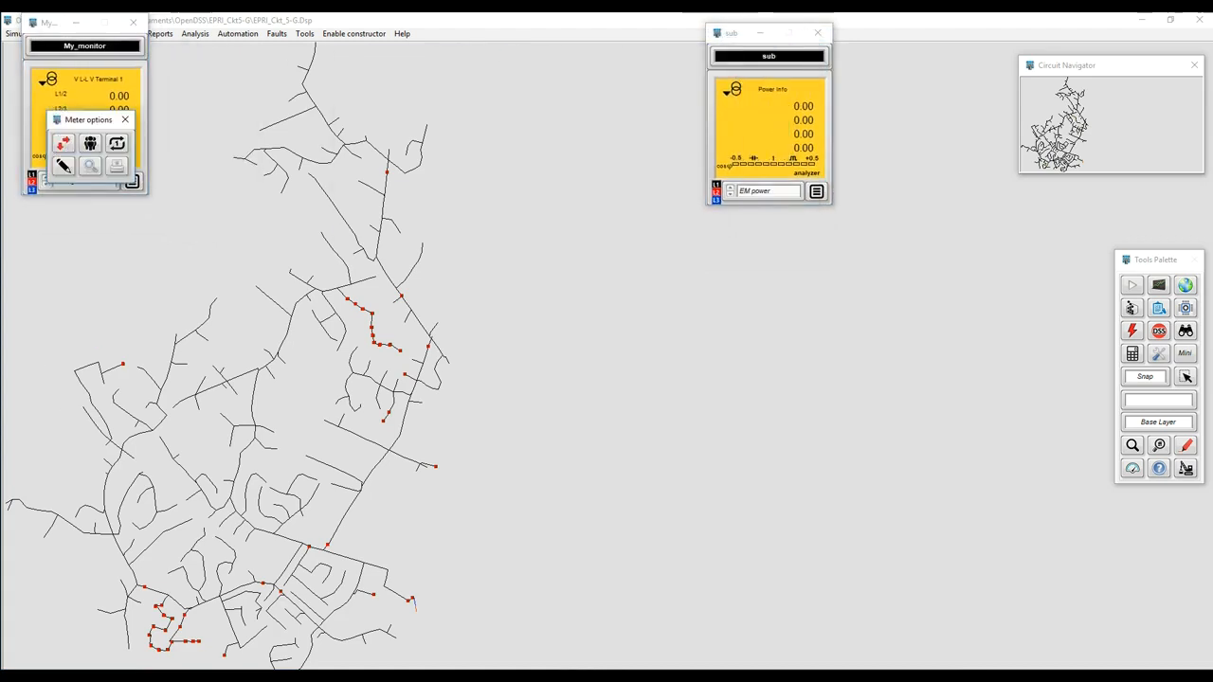
left_click_drag(758, 32, 201, 23)
Step: View the Voltage L-N, Currents, Active Power (P) and Power Factor readings in turn on My_monitor
left_click(85, 181)
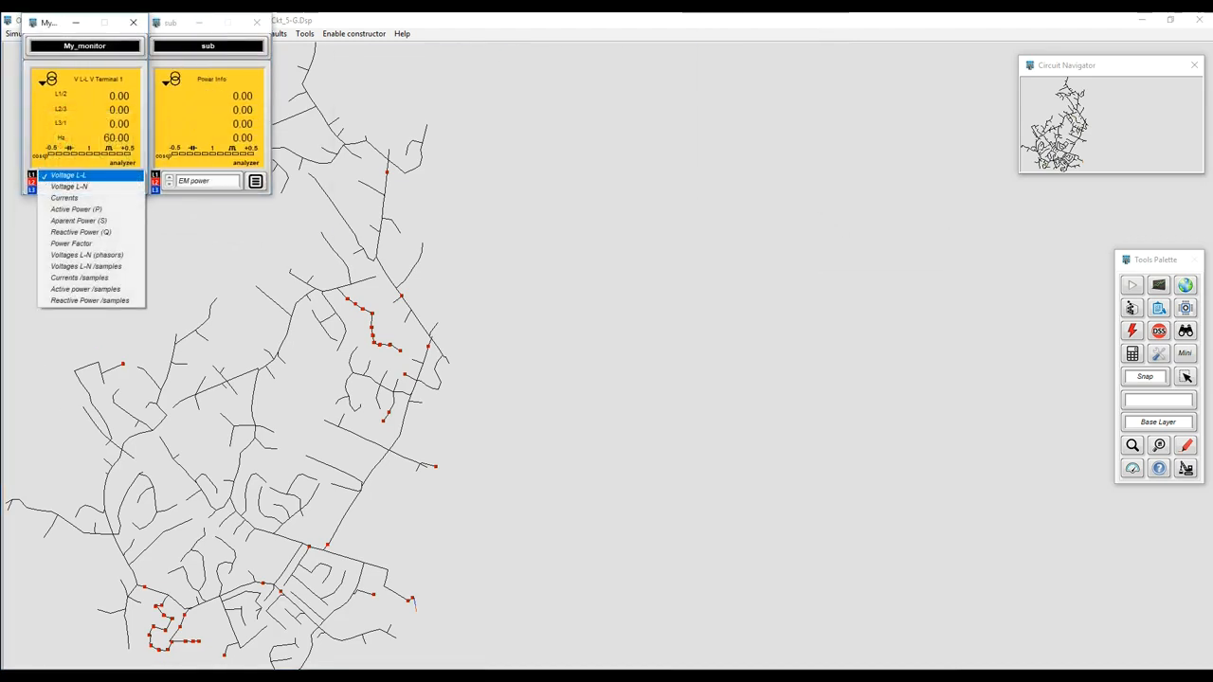
left_click(70, 186)
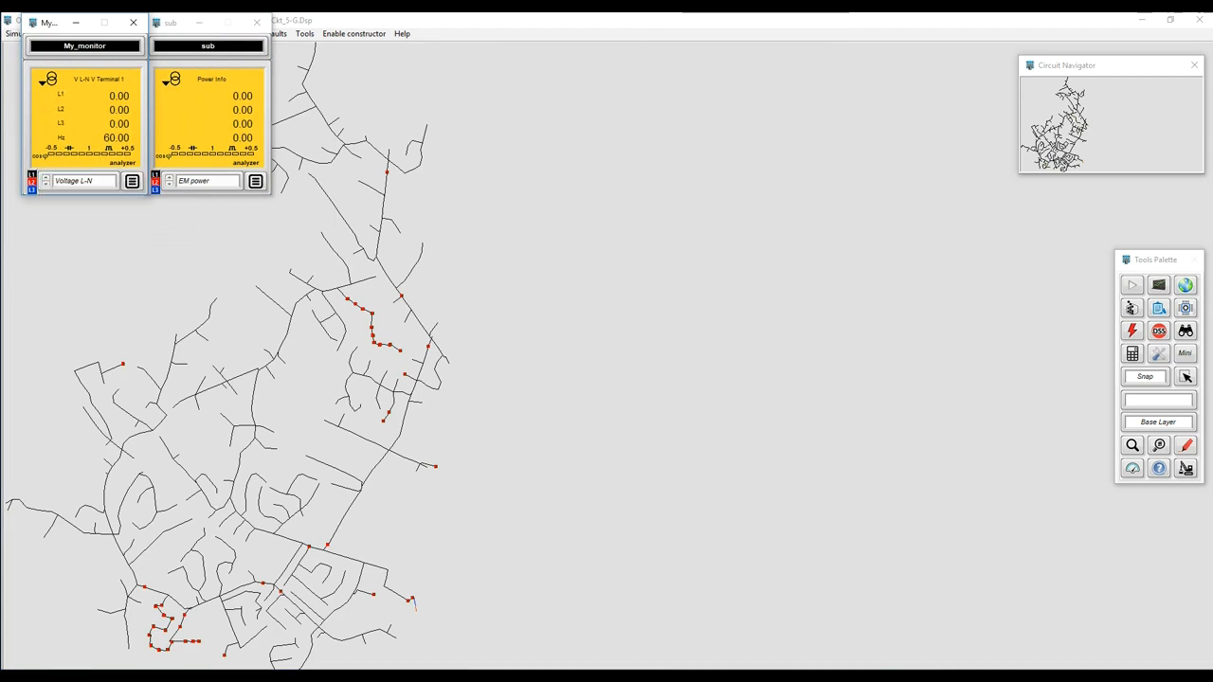
left_click(86, 181)
left_click(69, 184)
left_click(85, 181)
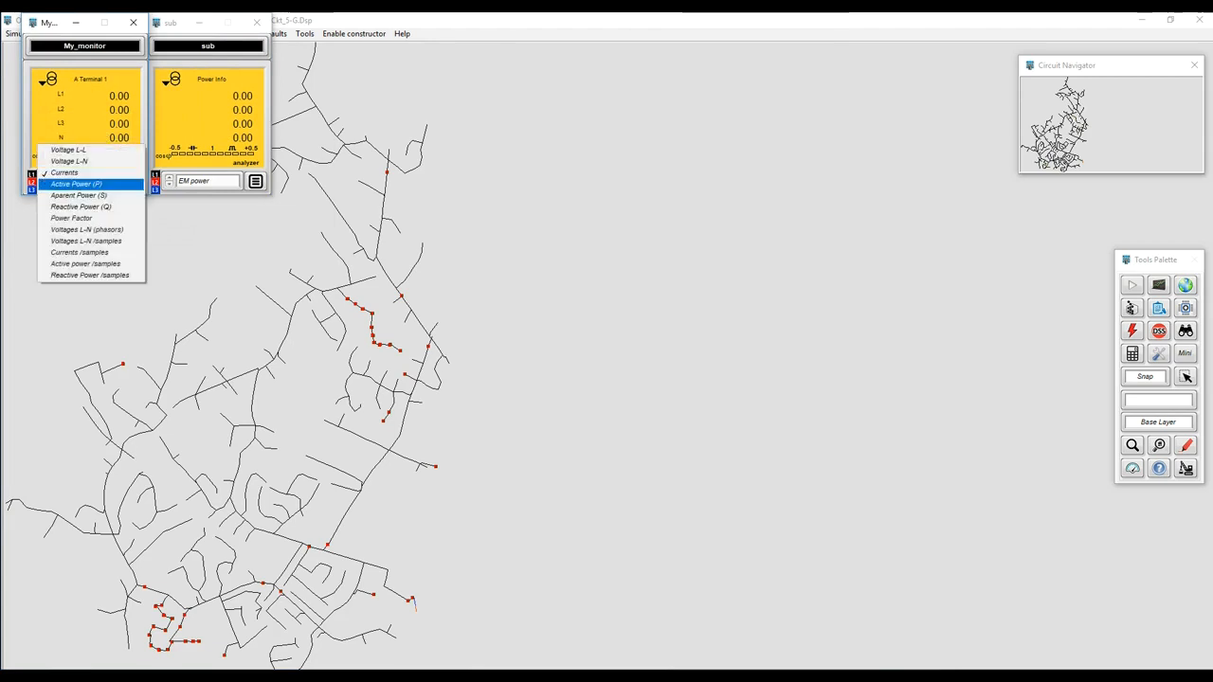
left_click(74, 188)
left_click(86, 181)
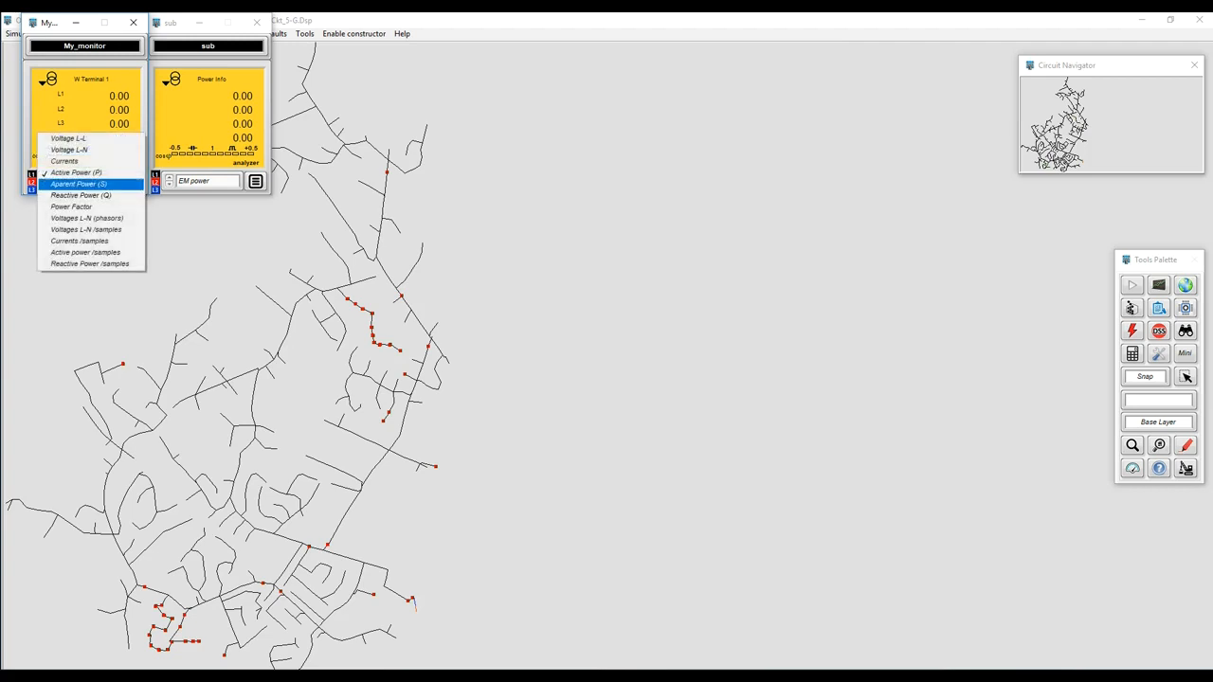
left_click(72, 206)
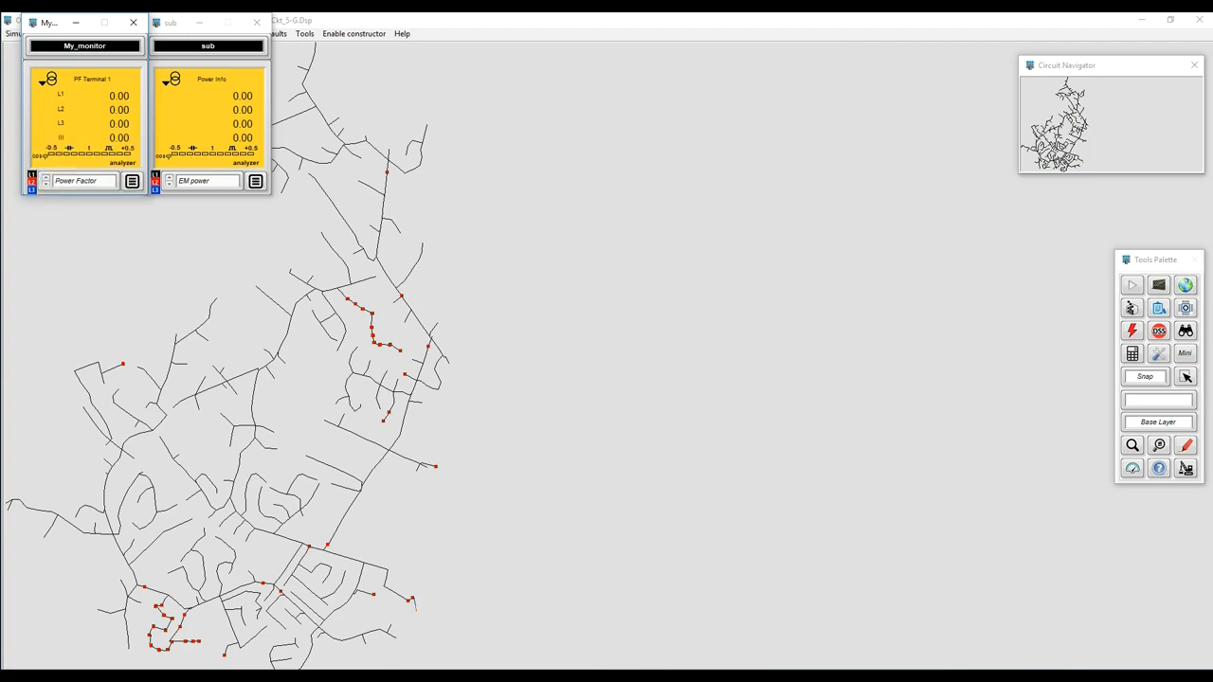
Step: View the Voltages L-N phasor diagram and the sampled voltage, current and reactive power plots in turn on My_monitor
left_click(85, 181)
left_click(86, 184)
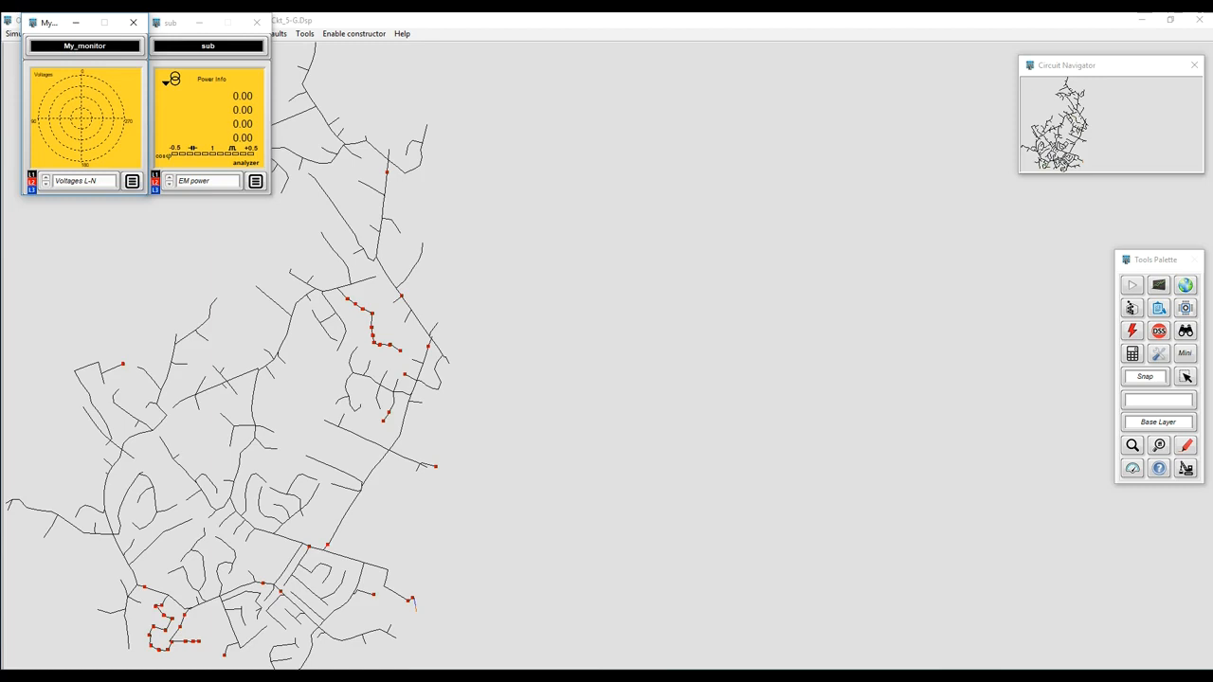
left_click(85, 181)
left_click(85, 184)
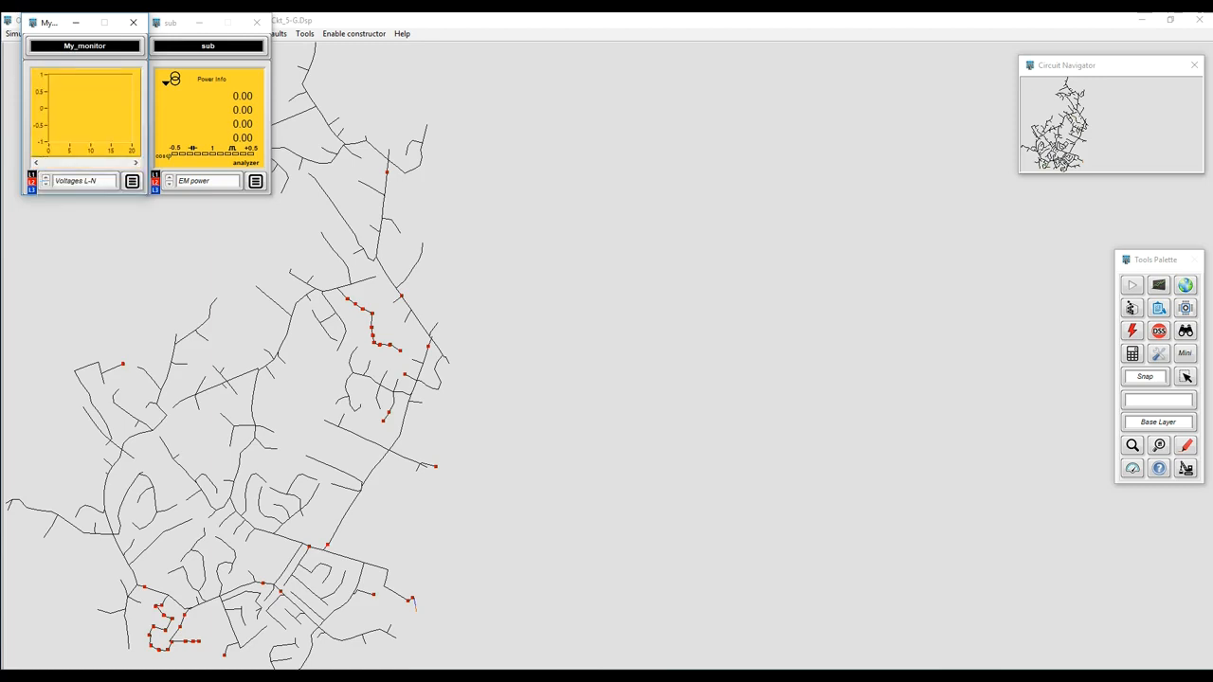
left_click(85, 181)
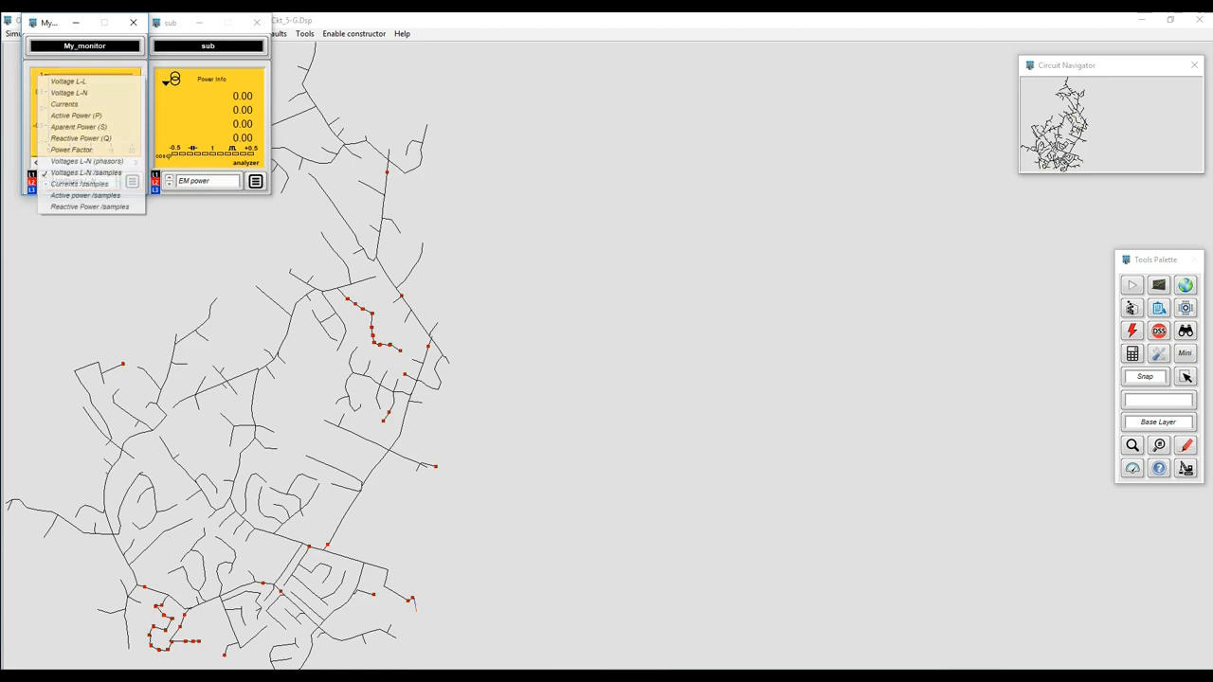
left_click(85, 181)
left_click(85, 181)
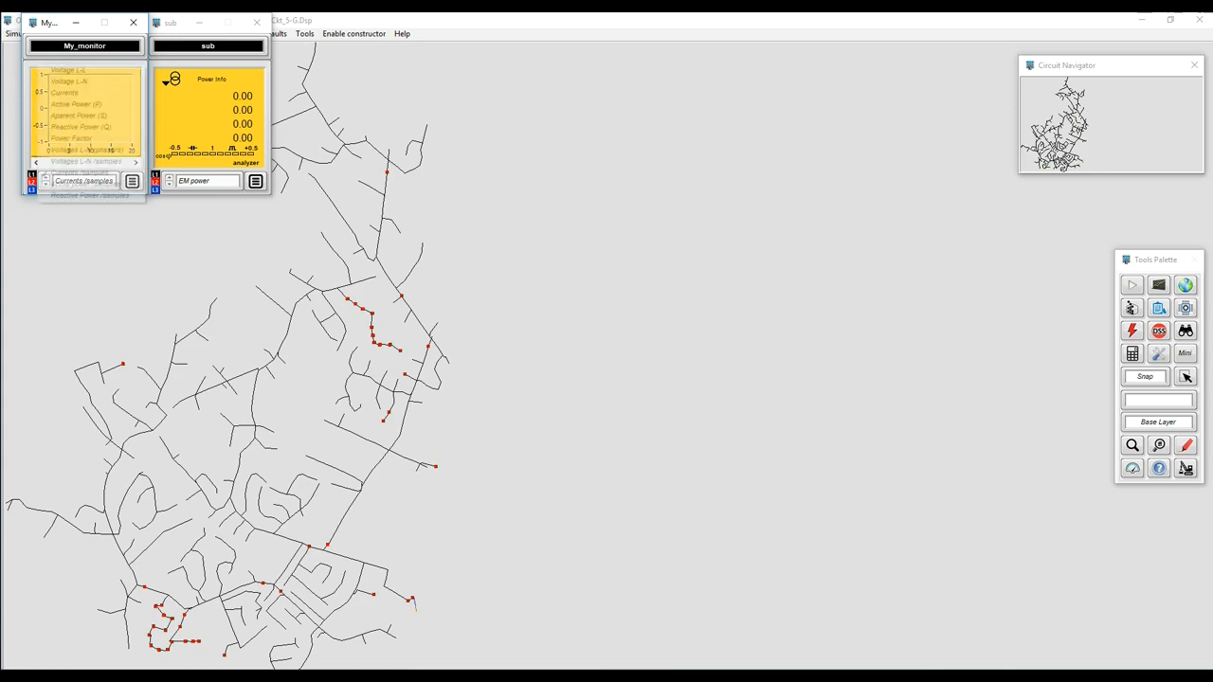
left_click(80, 99)
left_click(85, 181)
left_click(80, 127)
Step: Set the My_monitor display to Voltage L-N
left_click(85, 181)
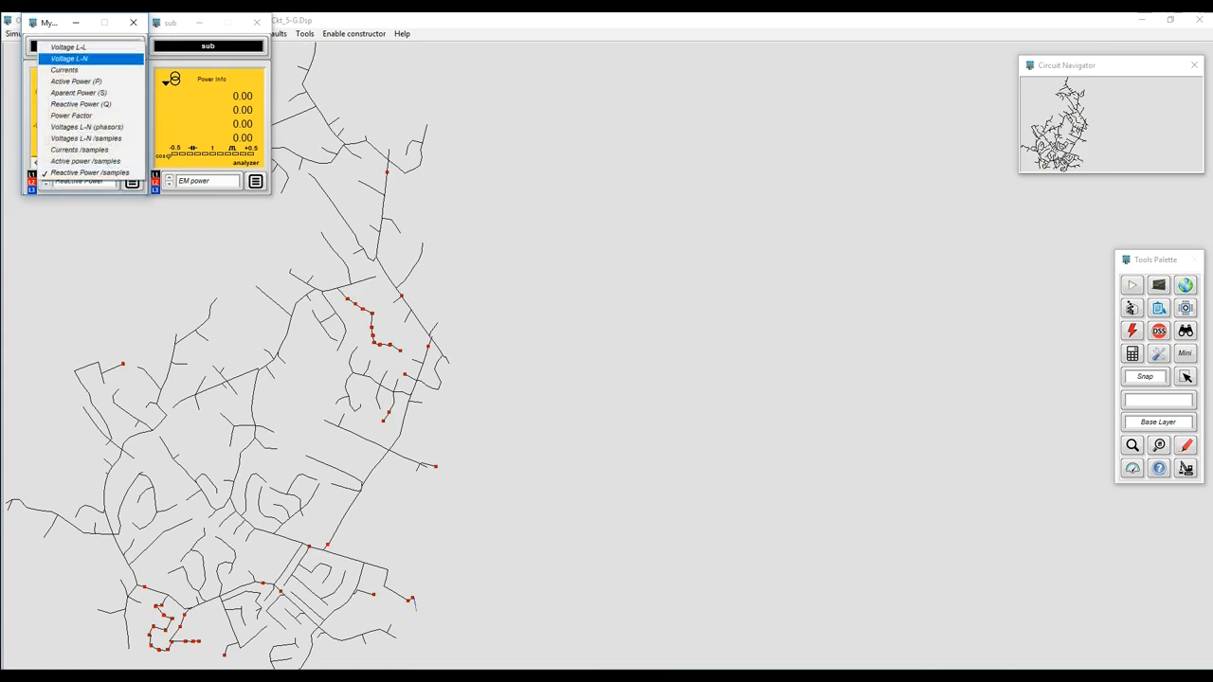
left_click(80, 51)
Step: Set the simulation mode to Daily, edit the iteration limits including the control iterations, and close the configuration
left_click(1185, 308)
key("Down")
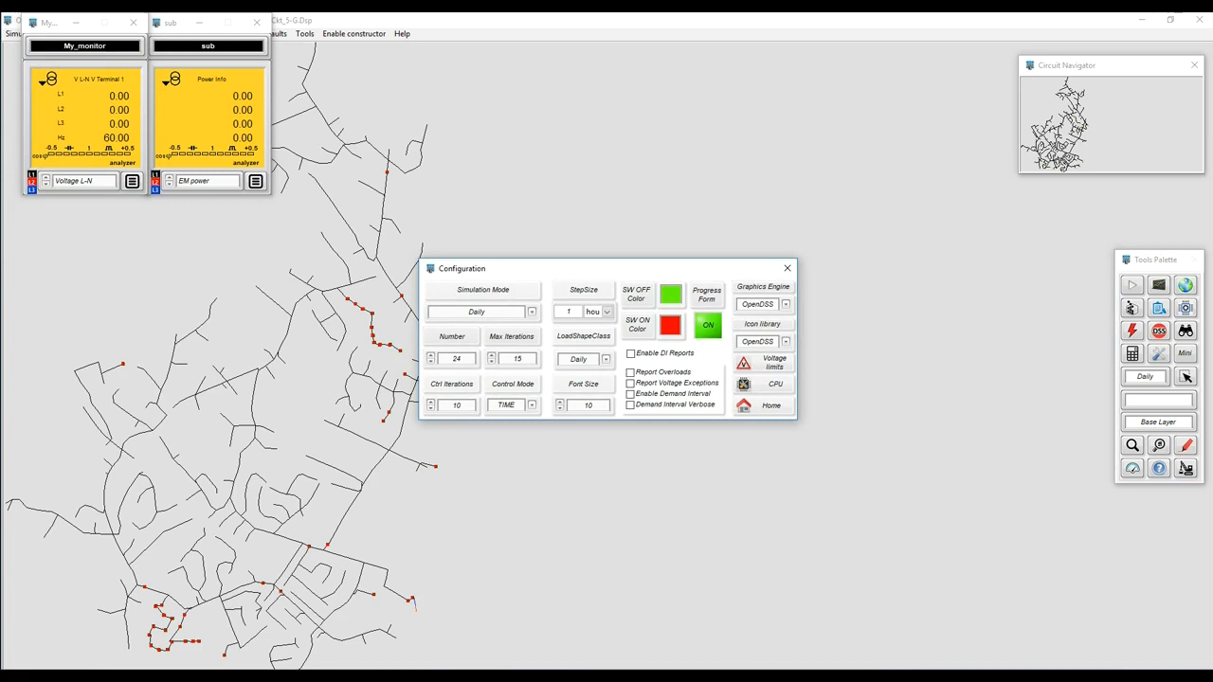
type("50")
left_click(462, 404)
type("0")
left_click(787, 268)
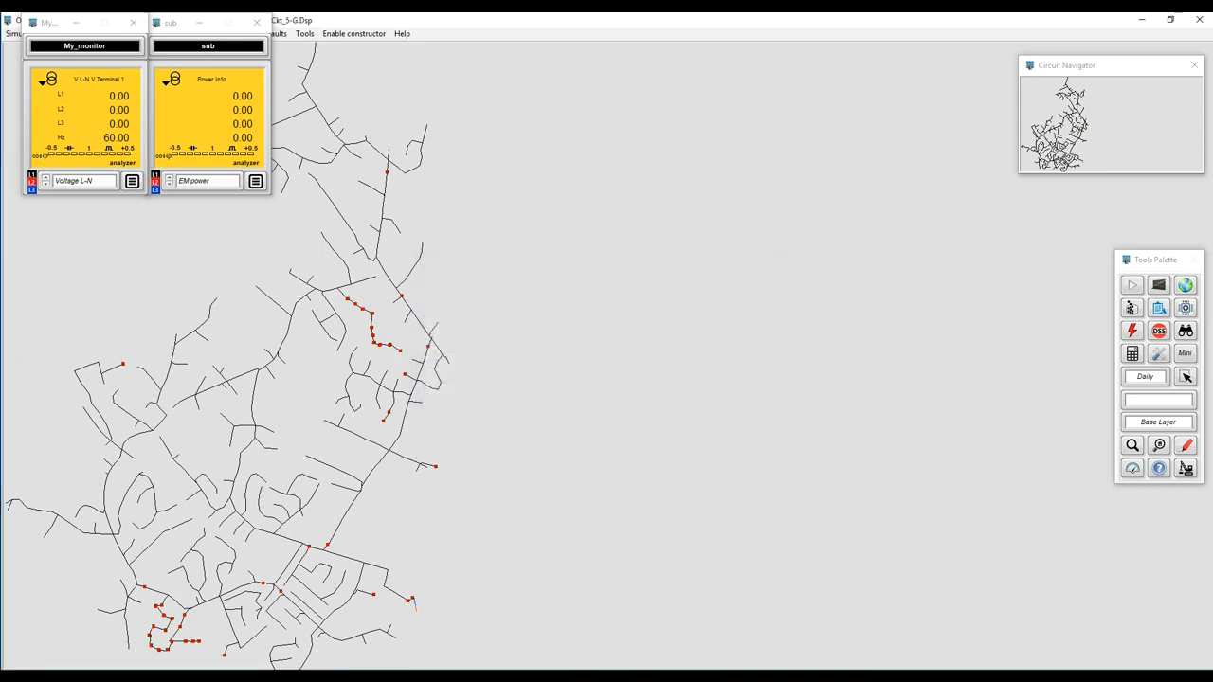
Step: Run the daily simulation and move the Current Time window clear of the Tools Palette
left_click(1131, 330)
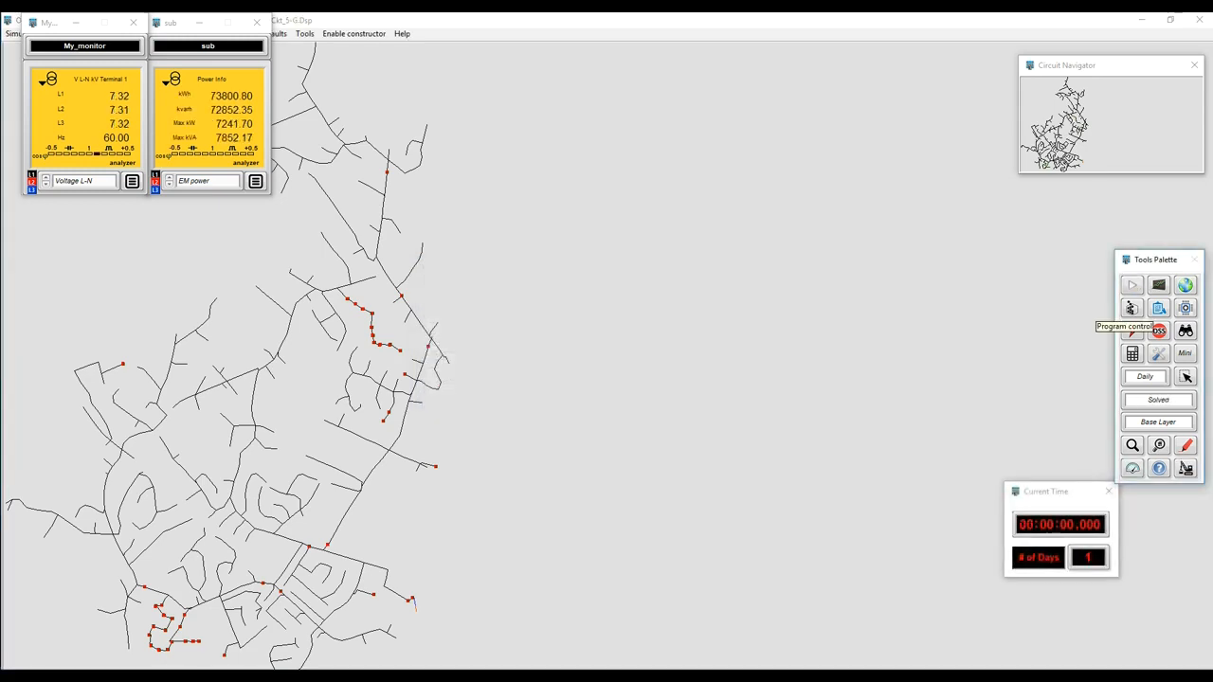
left_click_drag(1061, 491, 1044, 511)
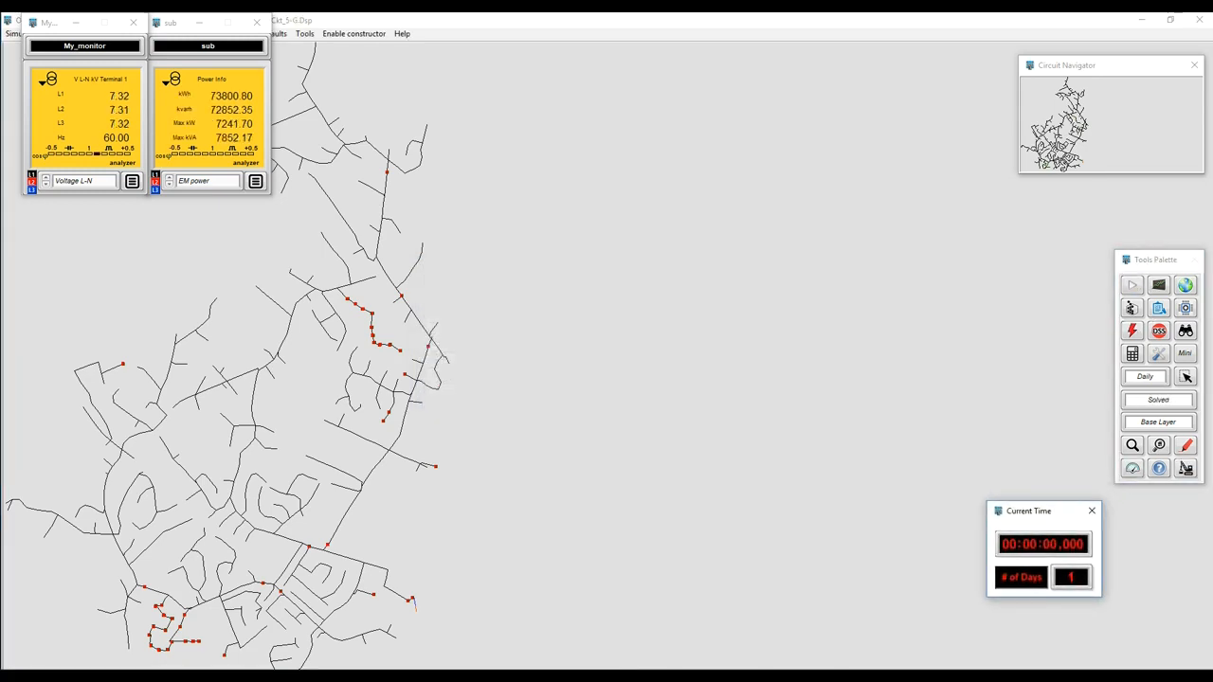
Step: View the Voltage L-L, Currents, Active Power (P) and Apparent Power (S) readings and the Voltages L-N phasors in turn on My_monitor
left_click(85, 180)
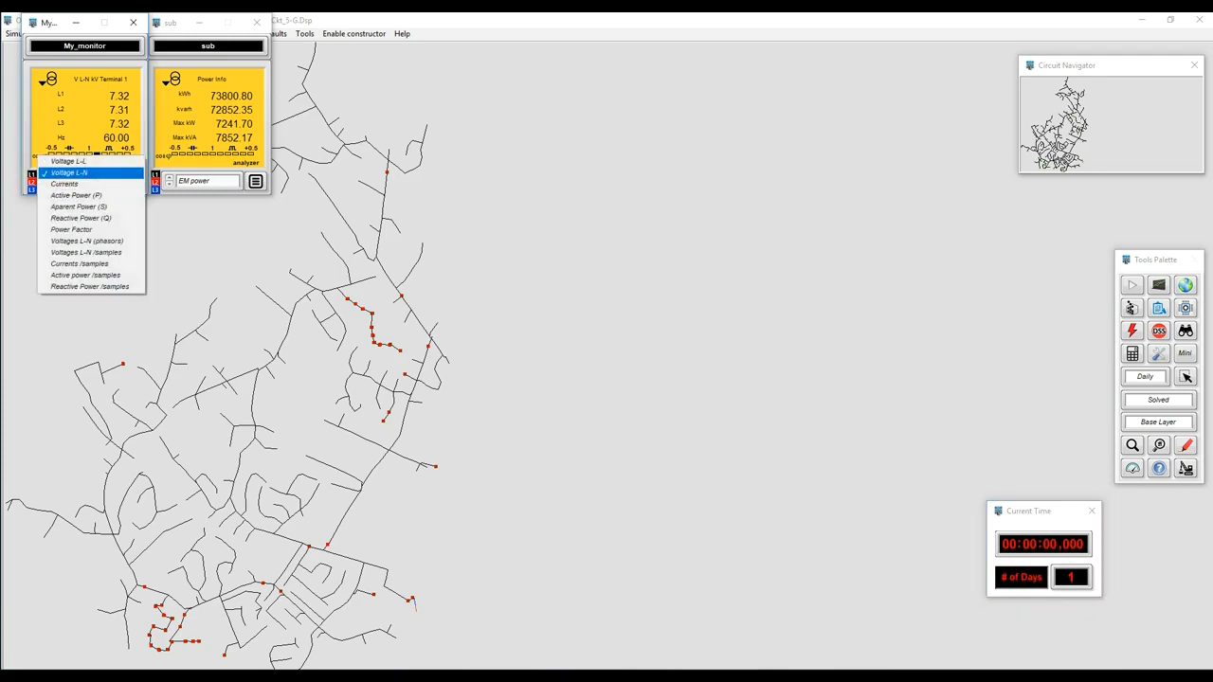
left_click(85, 168)
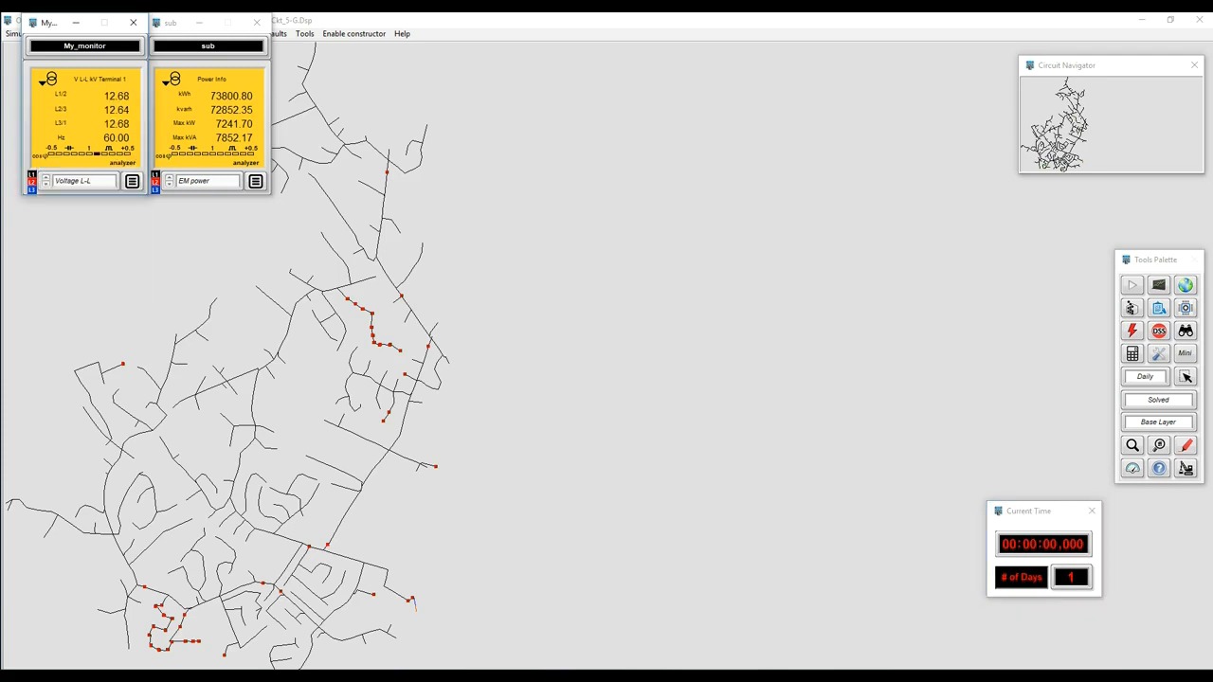
left_click(85, 181)
left_click(65, 199)
left_click(85, 180)
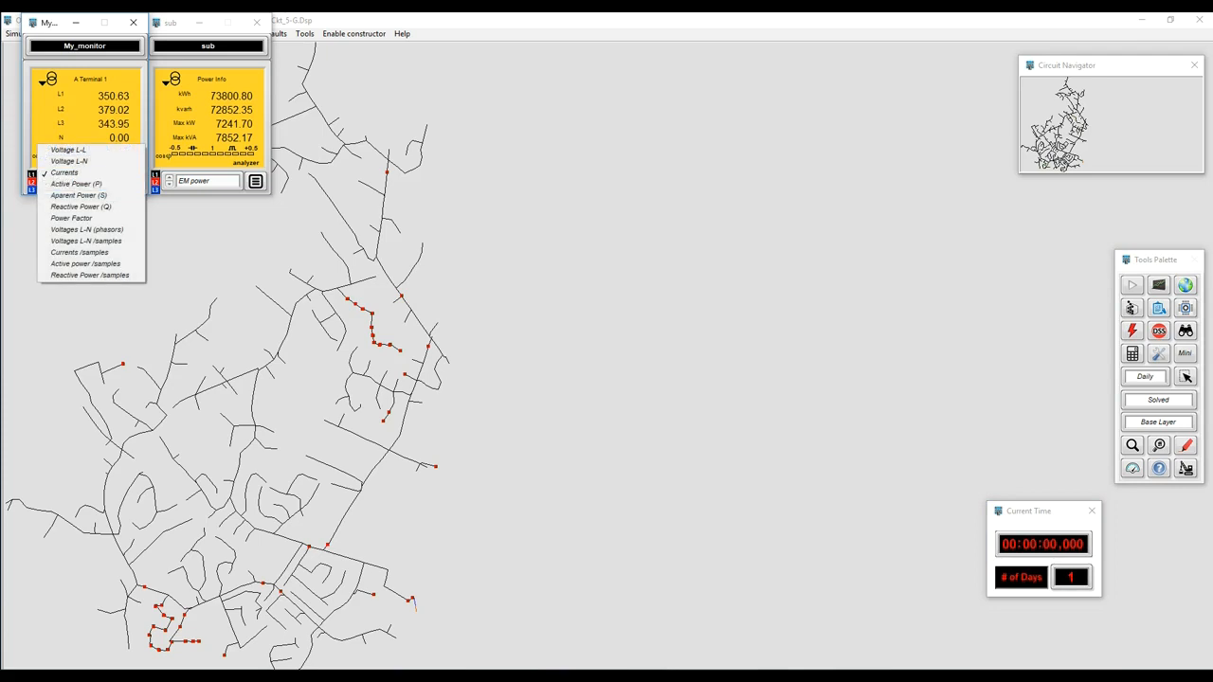
left_click(76, 184)
left_click(86, 180)
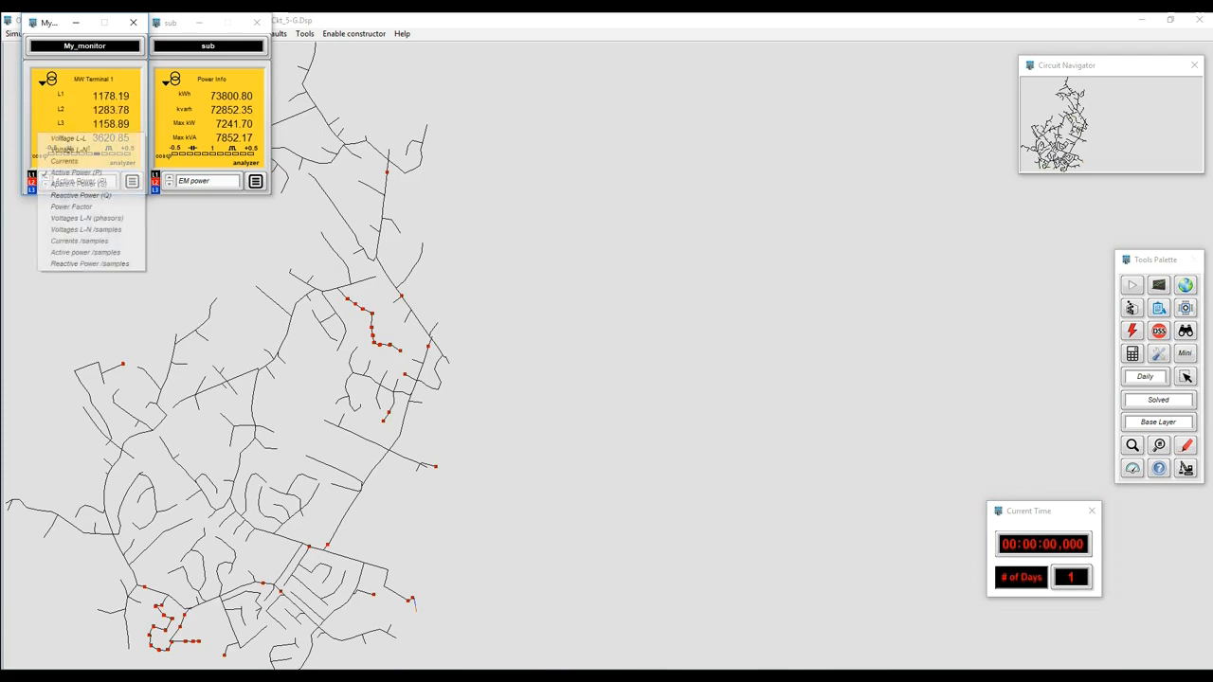
left_click(76, 187)
left_click(85, 180)
left_click(81, 172)
left_click(85, 180)
left_click(87, 195)
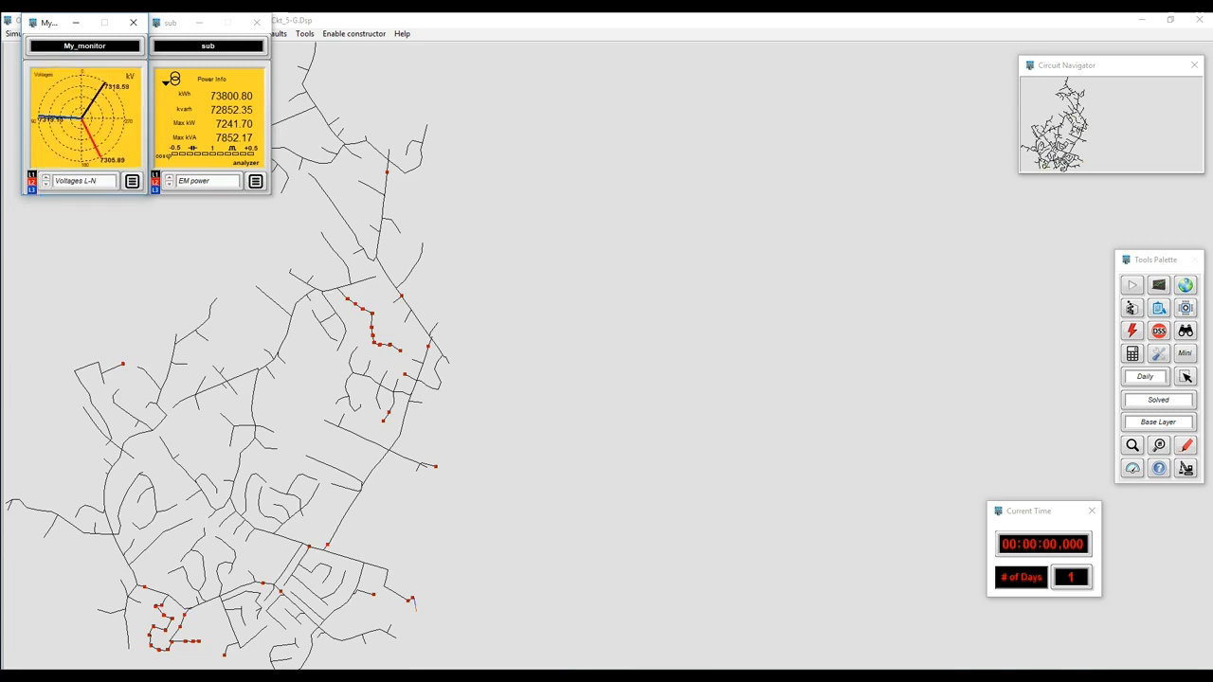
Step: View the EM Losses summary, Quality of Service and Detailed Info in turn on the sub energy meter
left_click(204, 180)
left_click(206, 186)
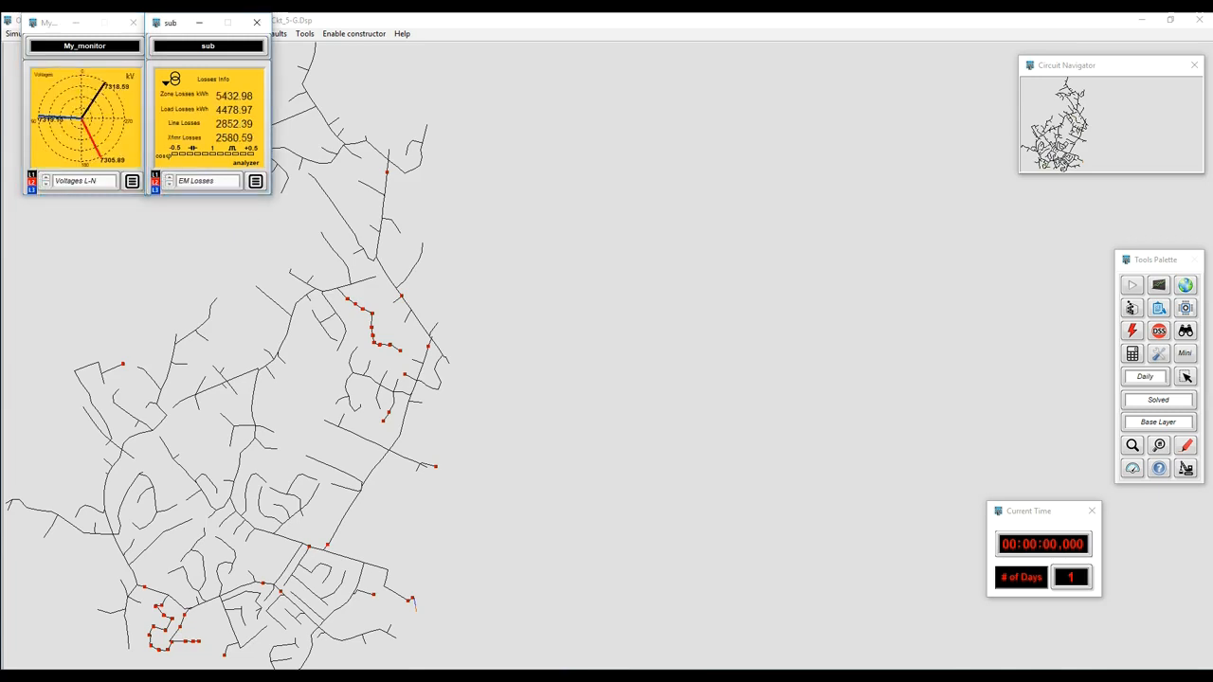
left_click(204, 180)
left_click(207, 192)
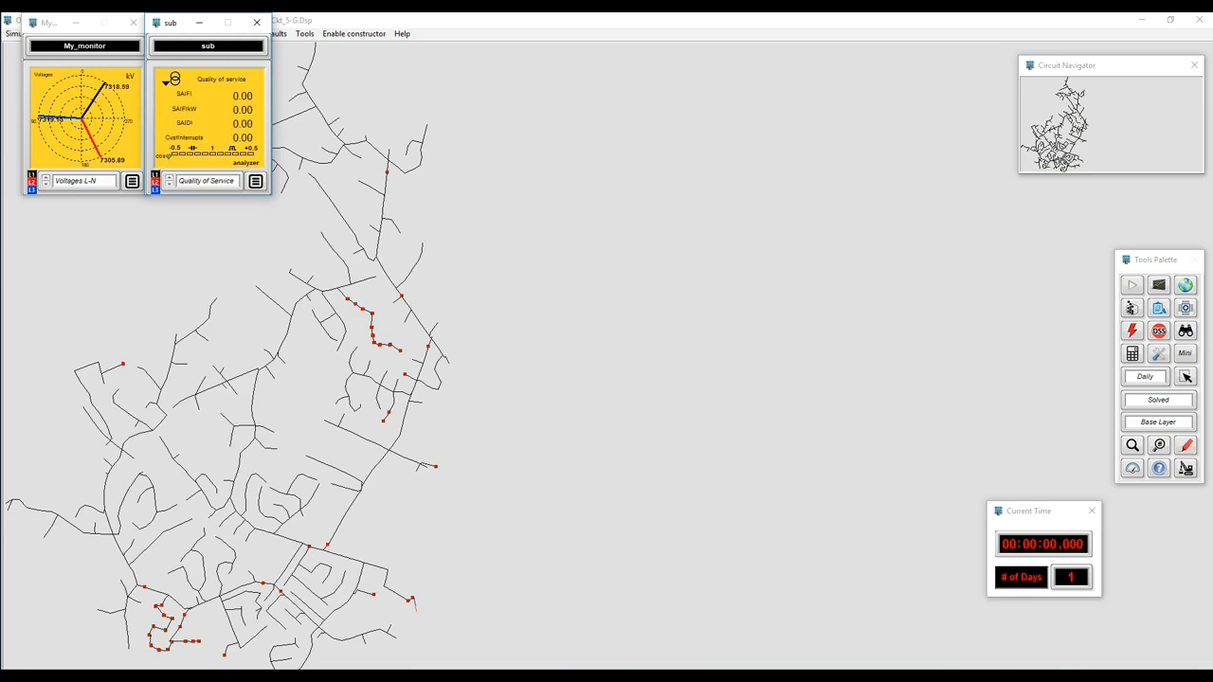
left_click(204, 180)
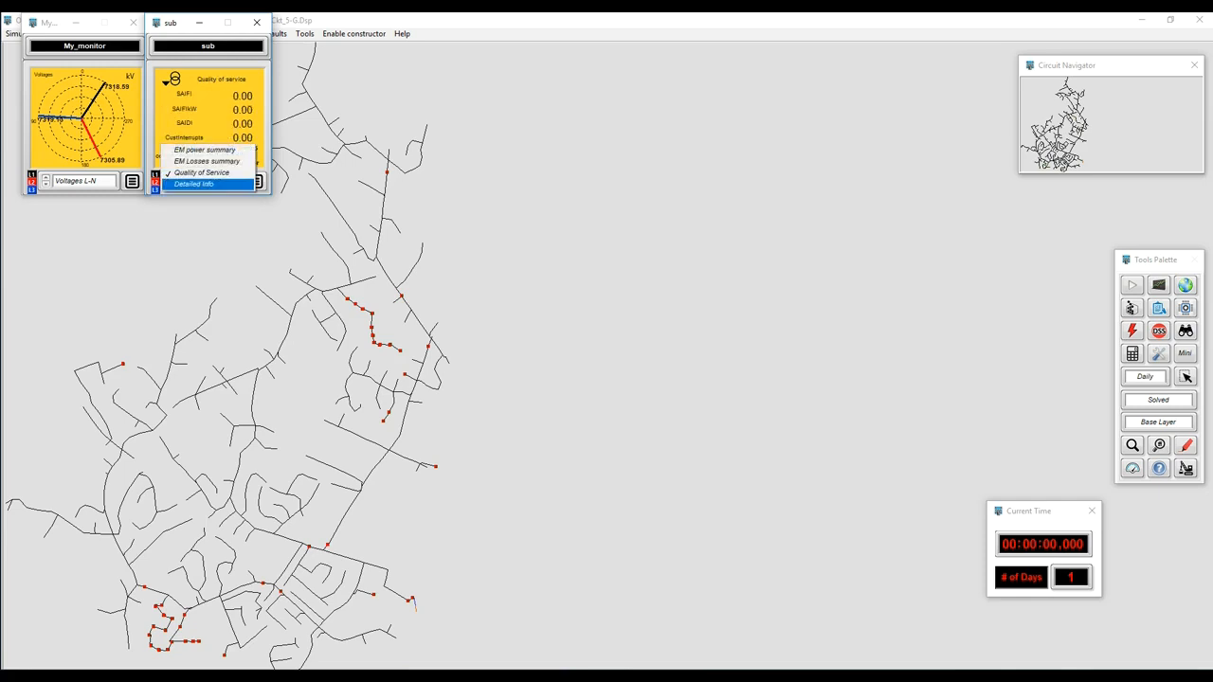
left_click(207, 187)
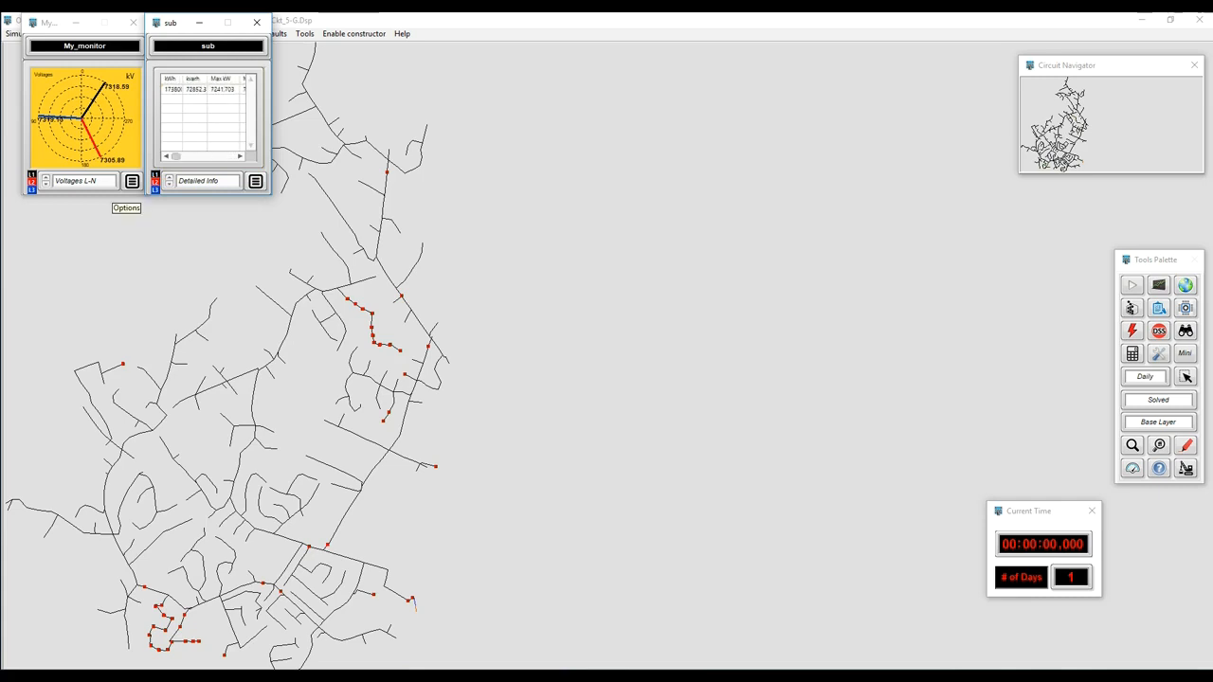
Step: Display the Voltages L-N samples plot on My_monitor and start its horizontal axis at 0
left_click(80, 180)
left_click(90, 178)
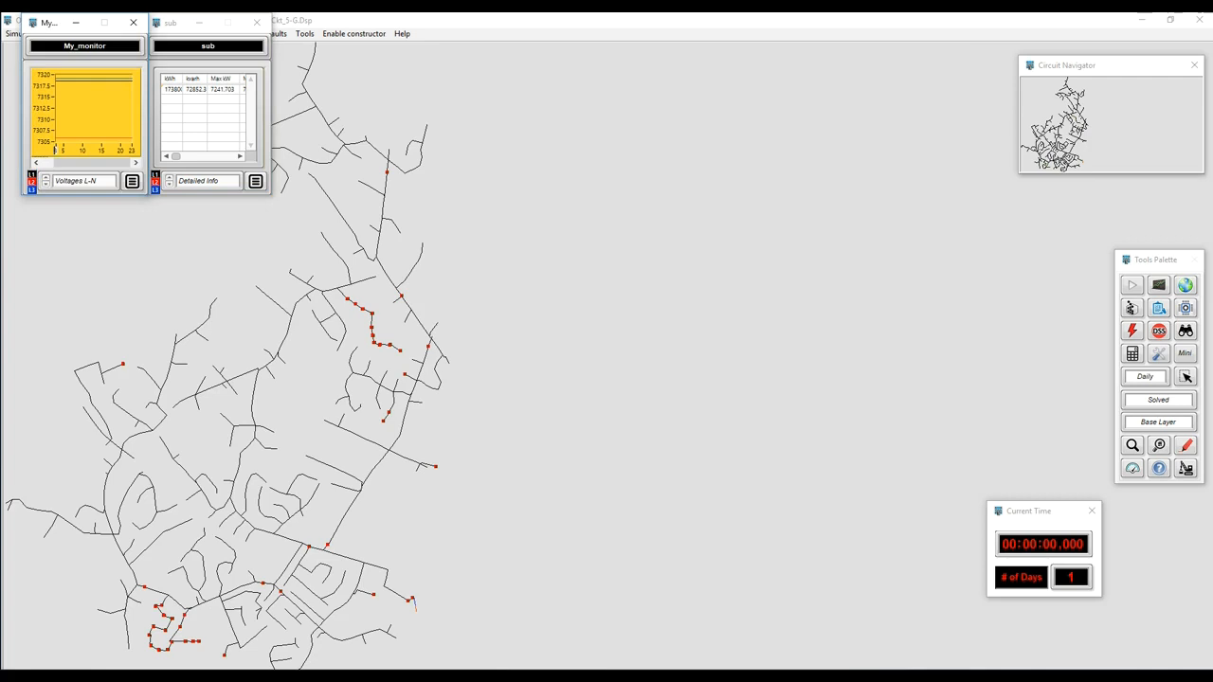
key("Return")
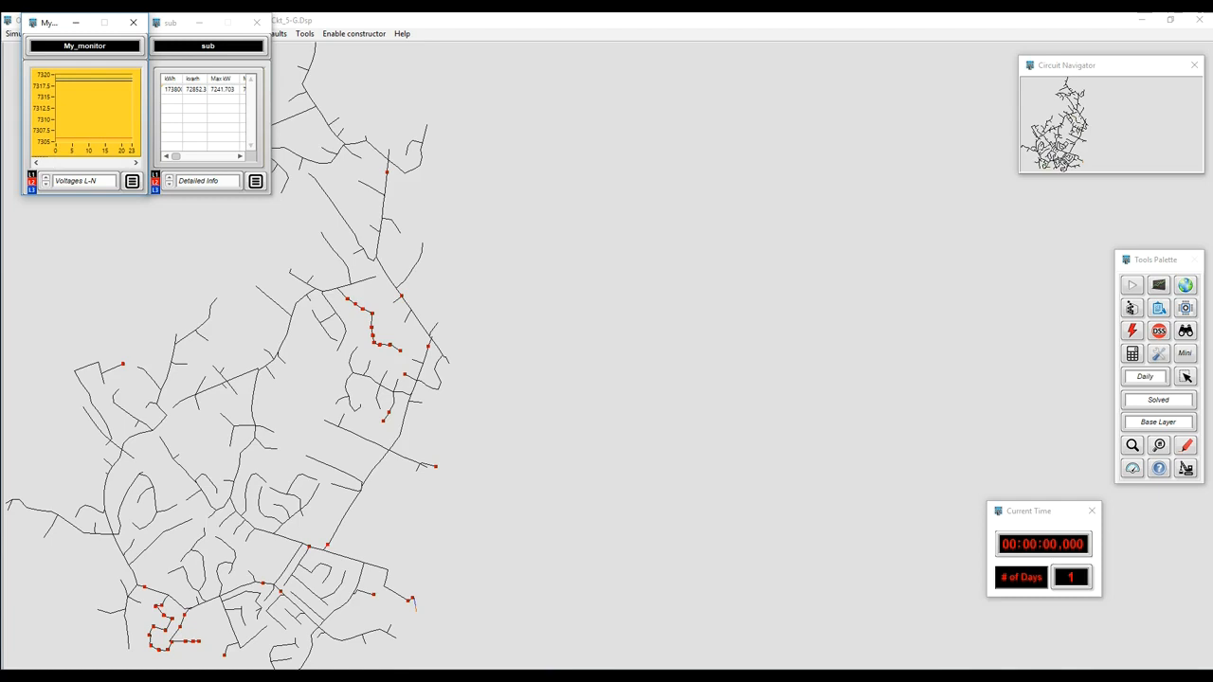
type("5")
key("Return")
Step: View the sampled Currents and Active power plots on My_monitor and return its display to Voltage L-N
left_click(86, 181)
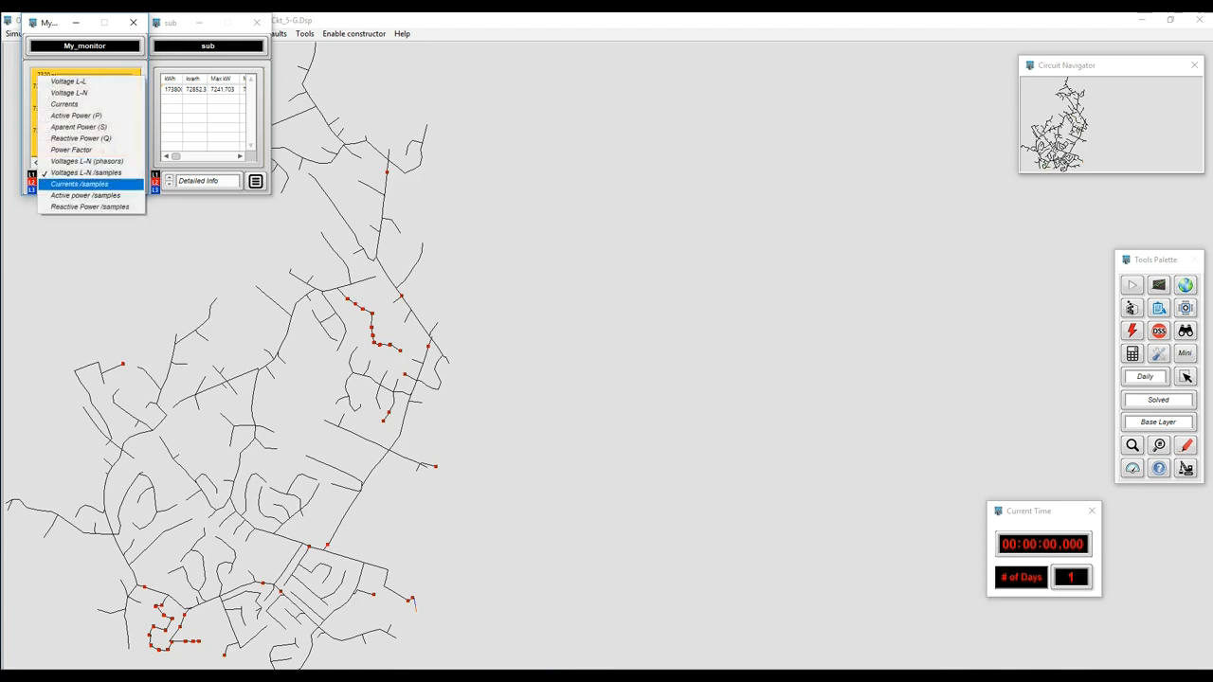
left_click(79, 184)
left_click(85, 181)
left_click(85, 184)
left_click(85, 181)
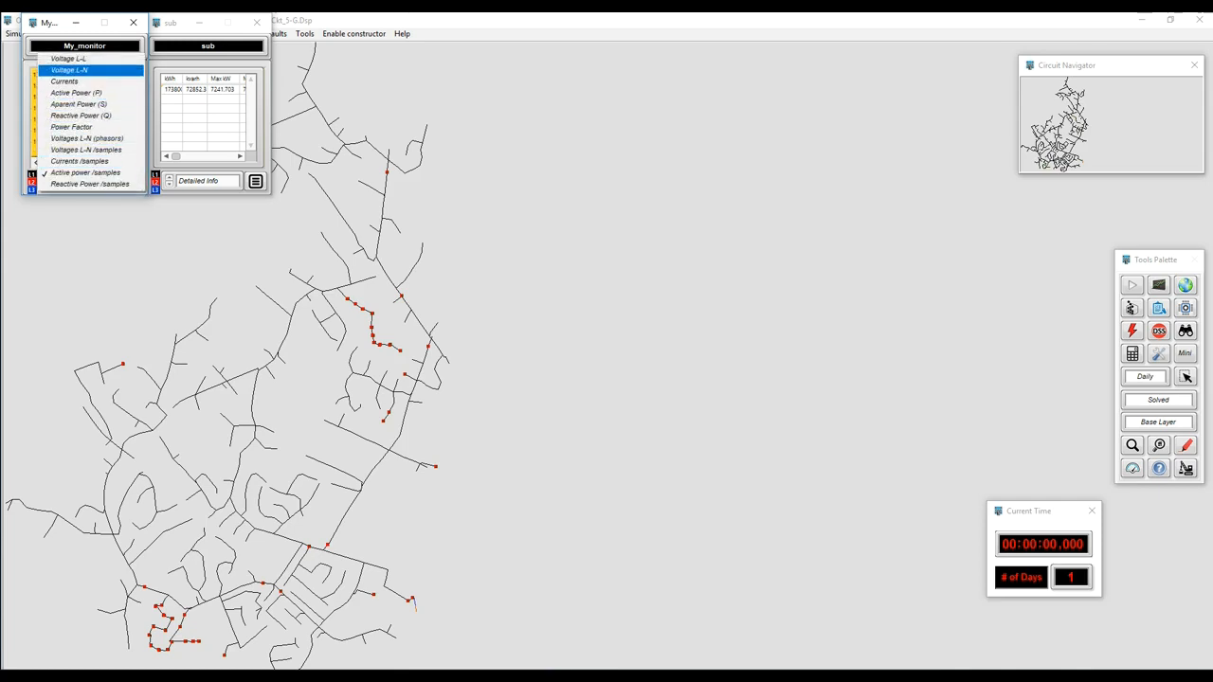
left_click(68, 70)
Step: Locate My_monitor's line, Line.mdv201_connector, on the circuit through the meter options and close the locator
left_click(131, 181)
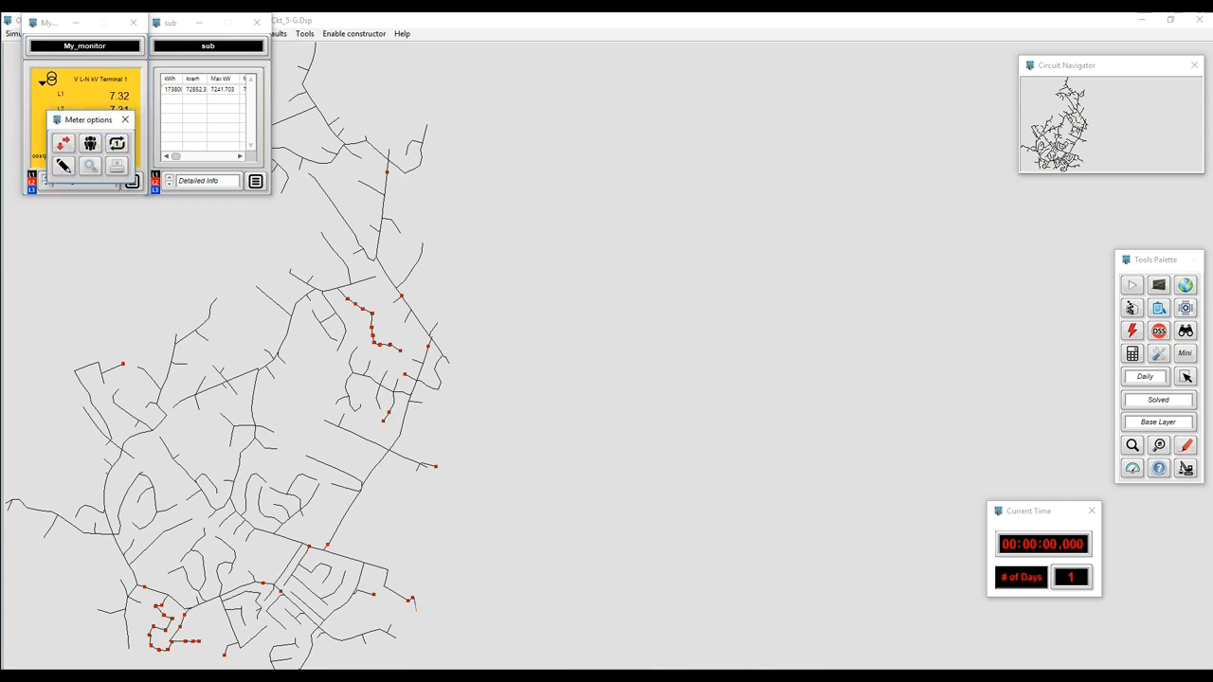
left_click(90, 166)
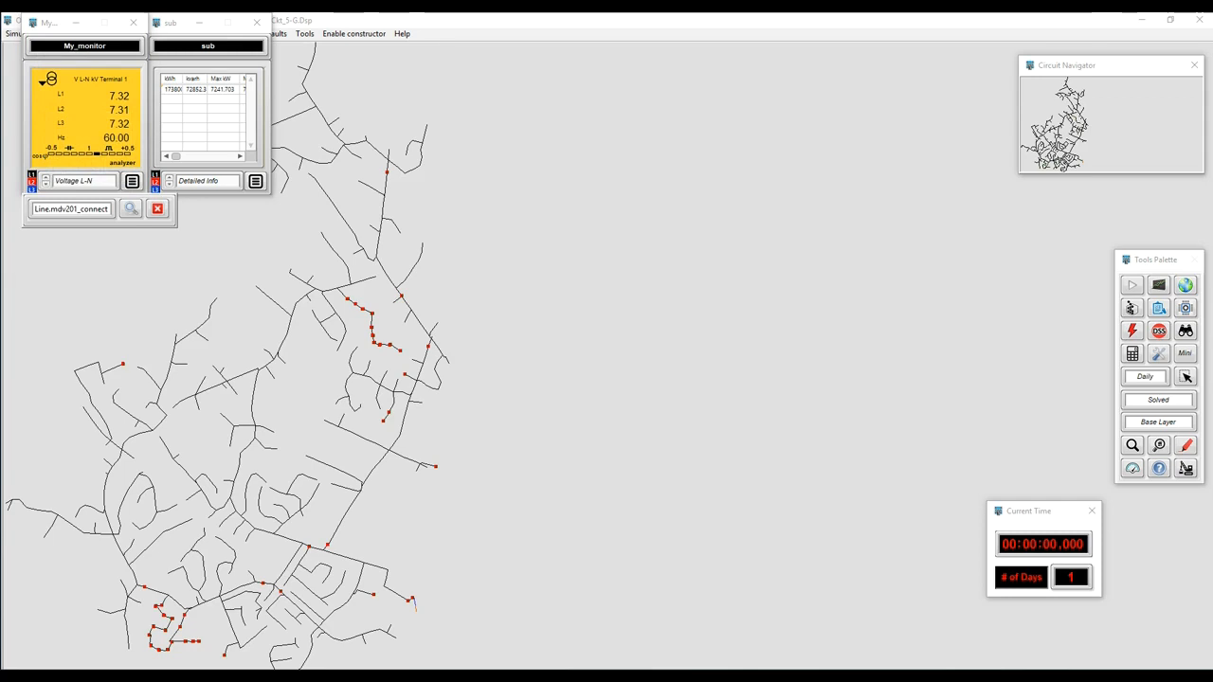
left_click(131, 209)
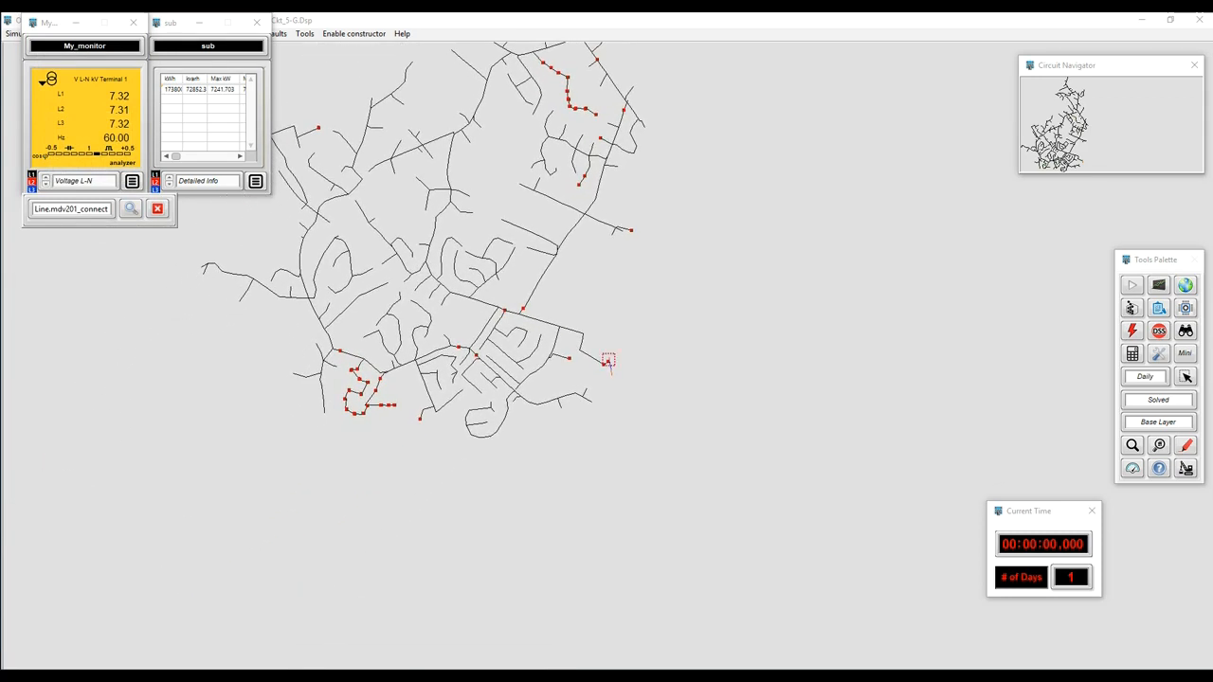
left_click(157, 208)
Step: Change My_monitor's metering mode to Powers, recreate the monitor, and place its window beside the sub meter
left_click(132, 180)
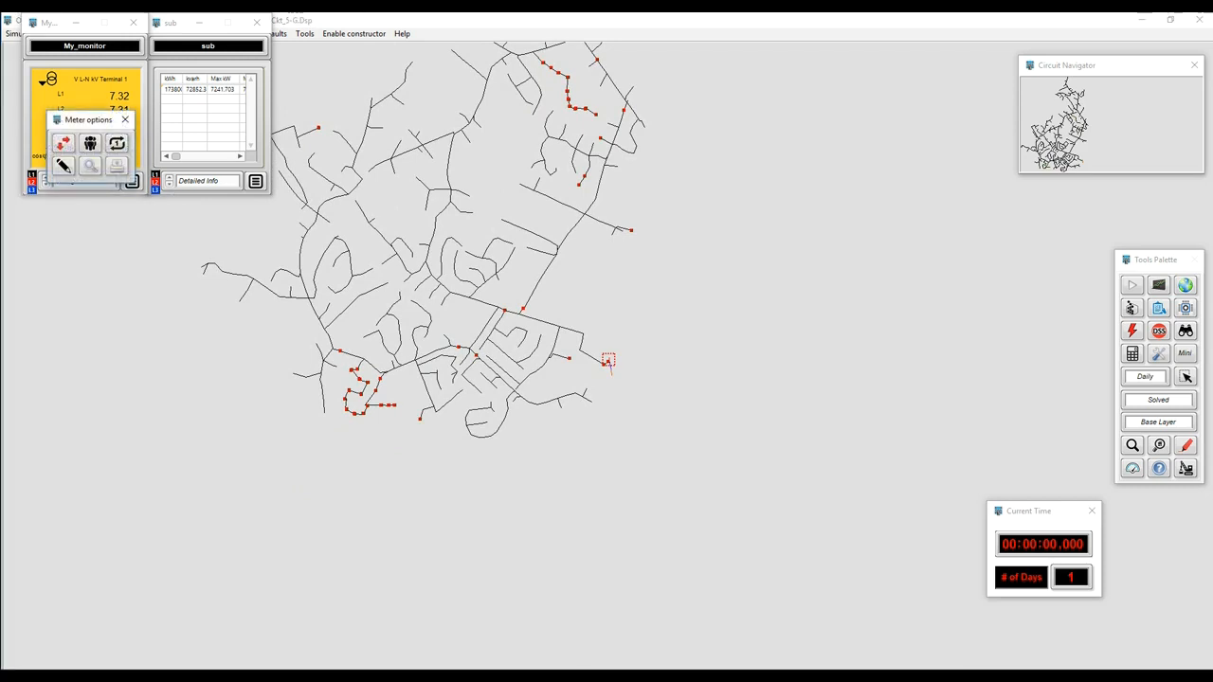
left_click(63, 166)
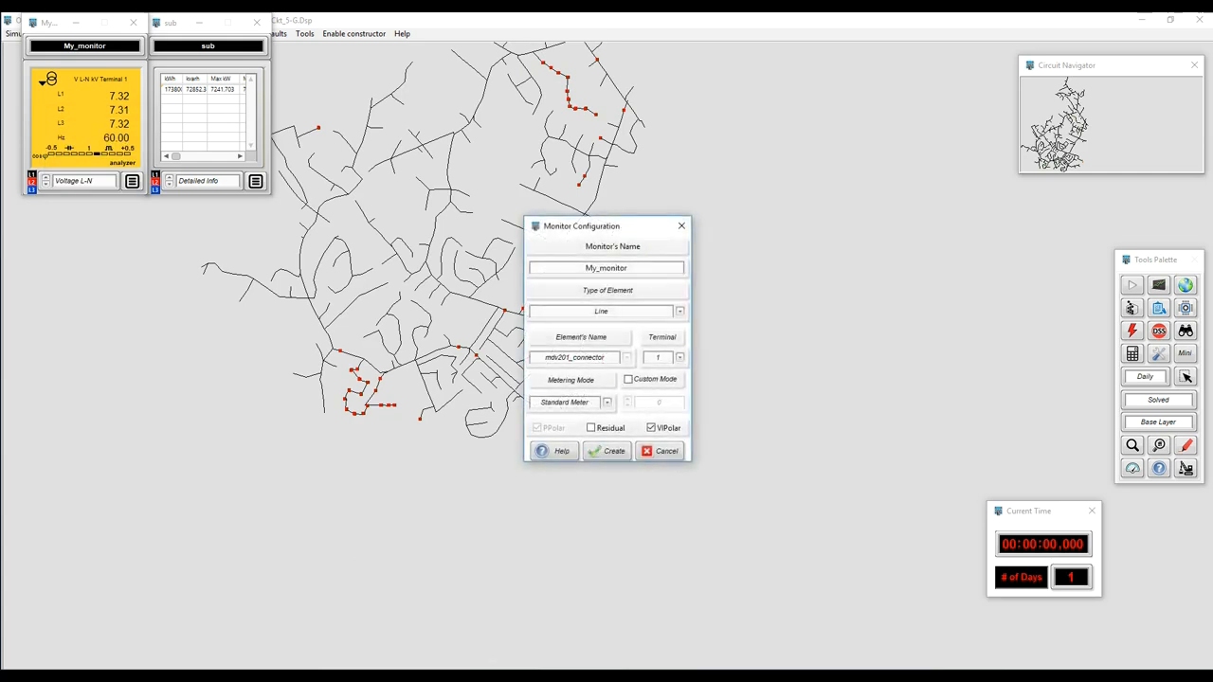
left_click(607, 403)
left_click(561, 431)
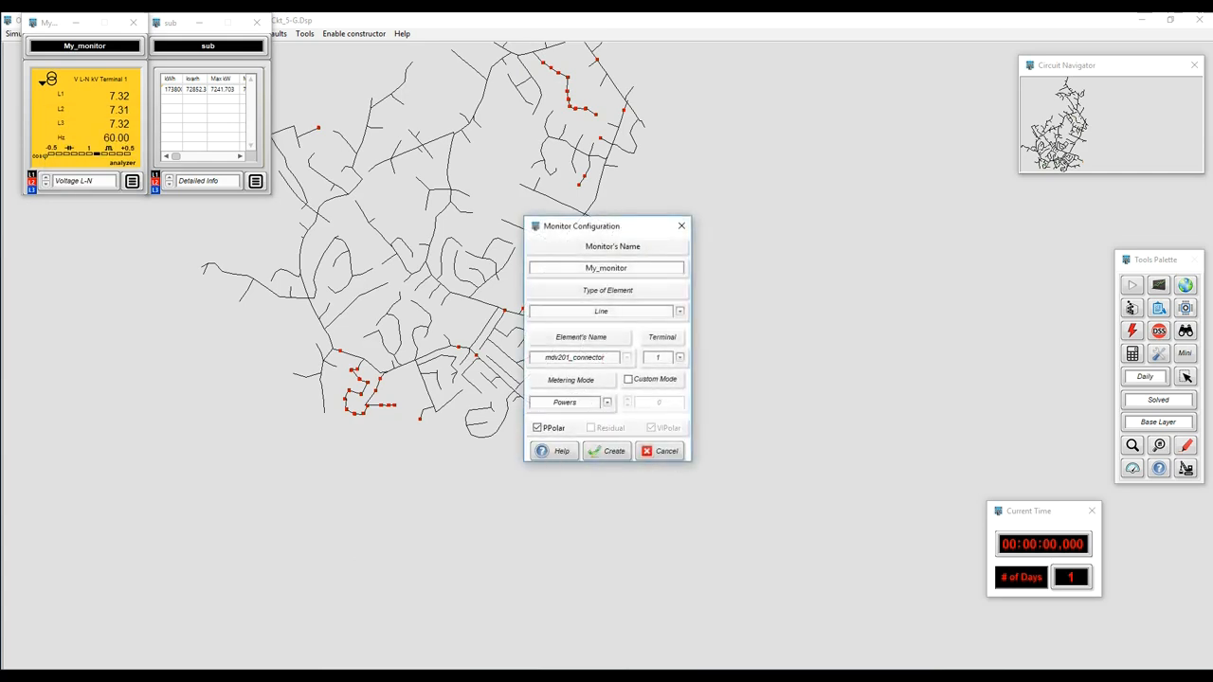
left_click(607, 451)
mouse_move(572, 258)
left_mouse_down()
mouse_move(3, 97)
mouse_move(44, 34)
left_mouse_up()
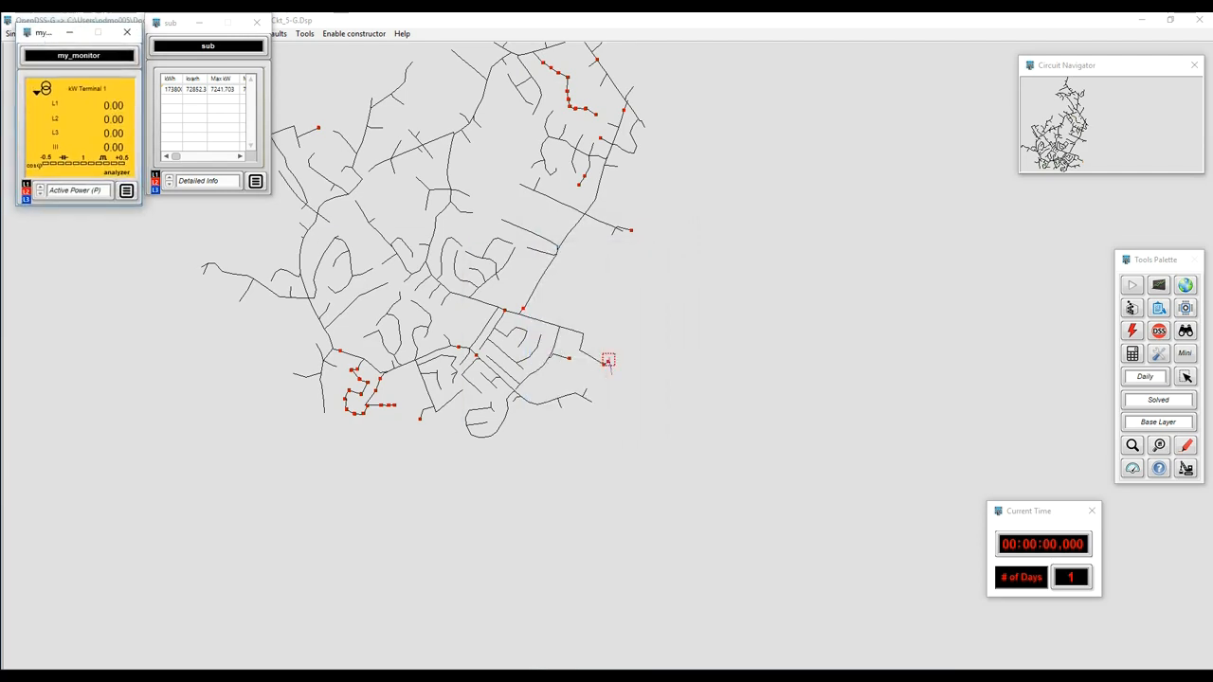
Step: Run the daily simulation again and display the kW /samples plot on my_monitor
left_click(1132, 286)
left_click(77, 190)
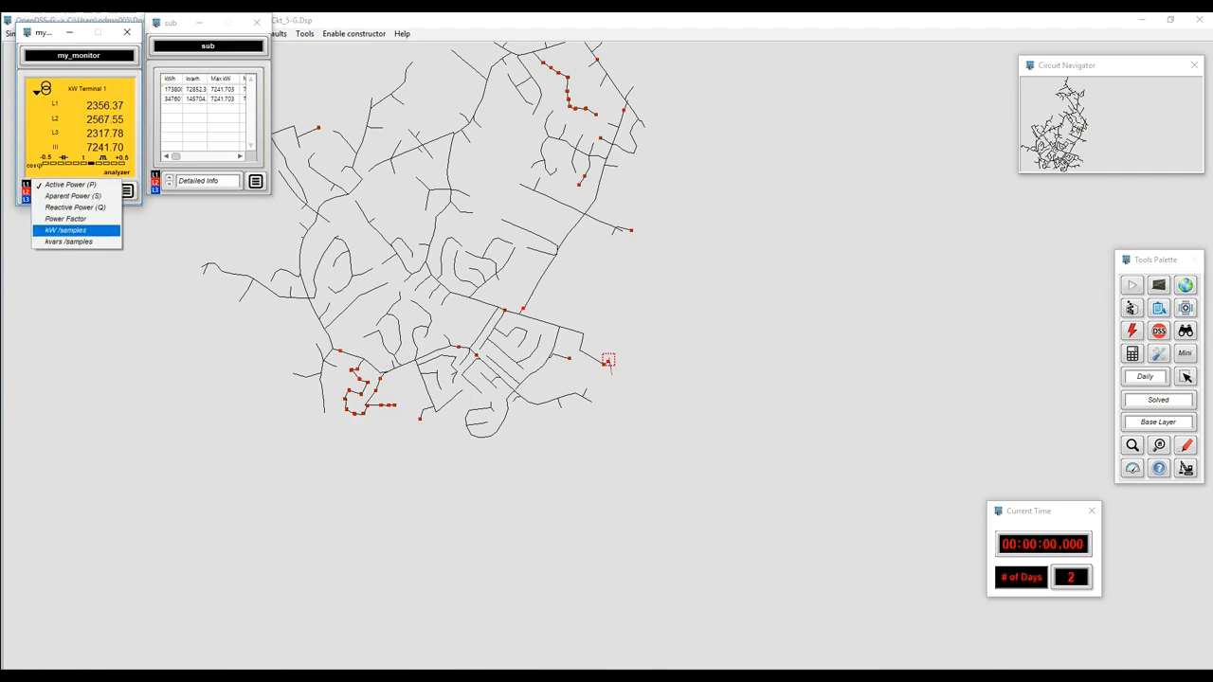
left_click(68, 230)
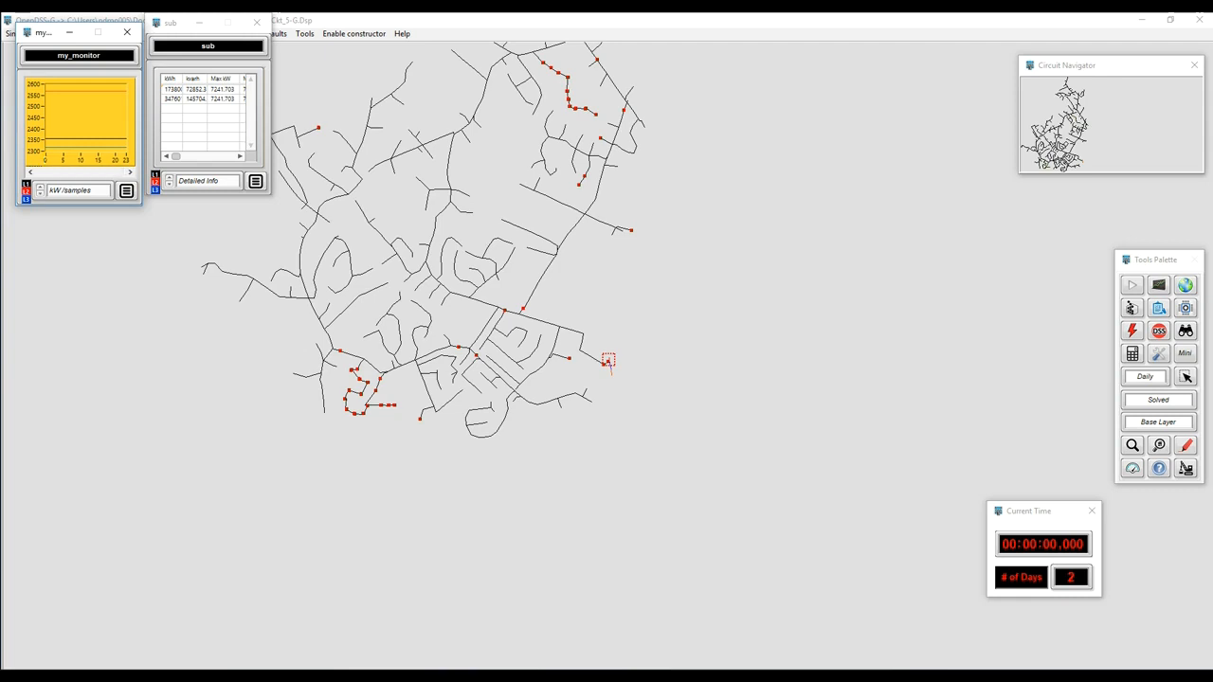
left_click(126, 190)
left_click(59, 177)
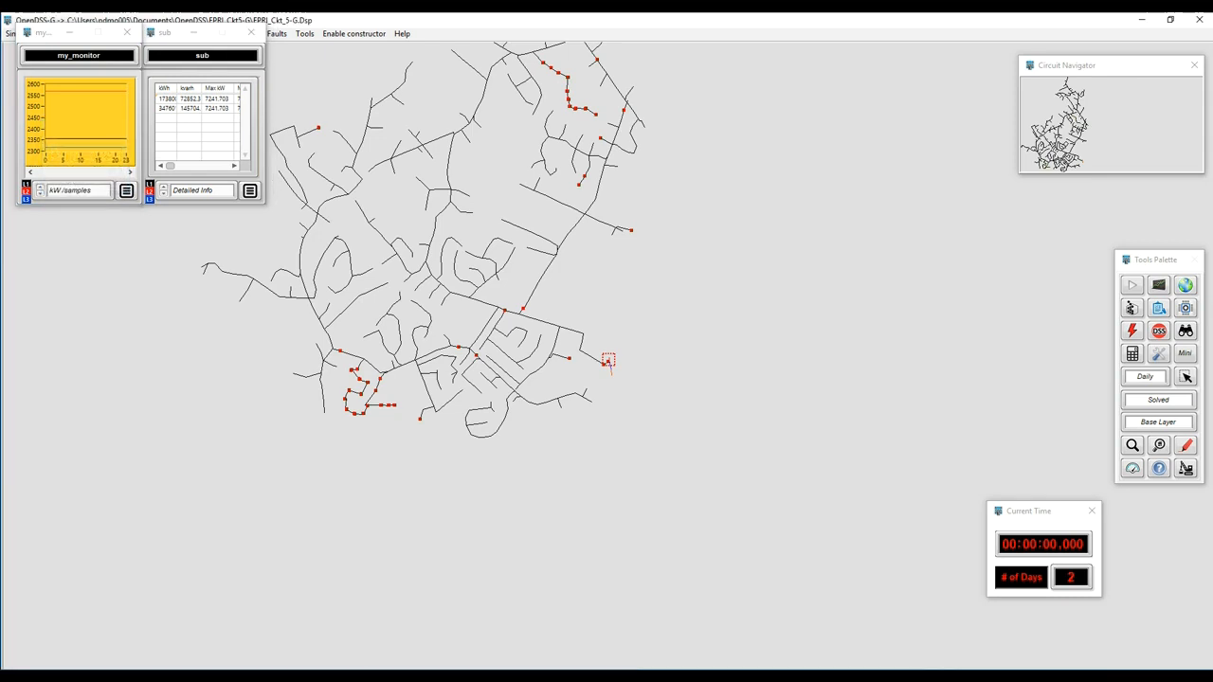
Step: Show the energy meter and monitor location markers on the circuit and hide them again
left_click(1132, 468)
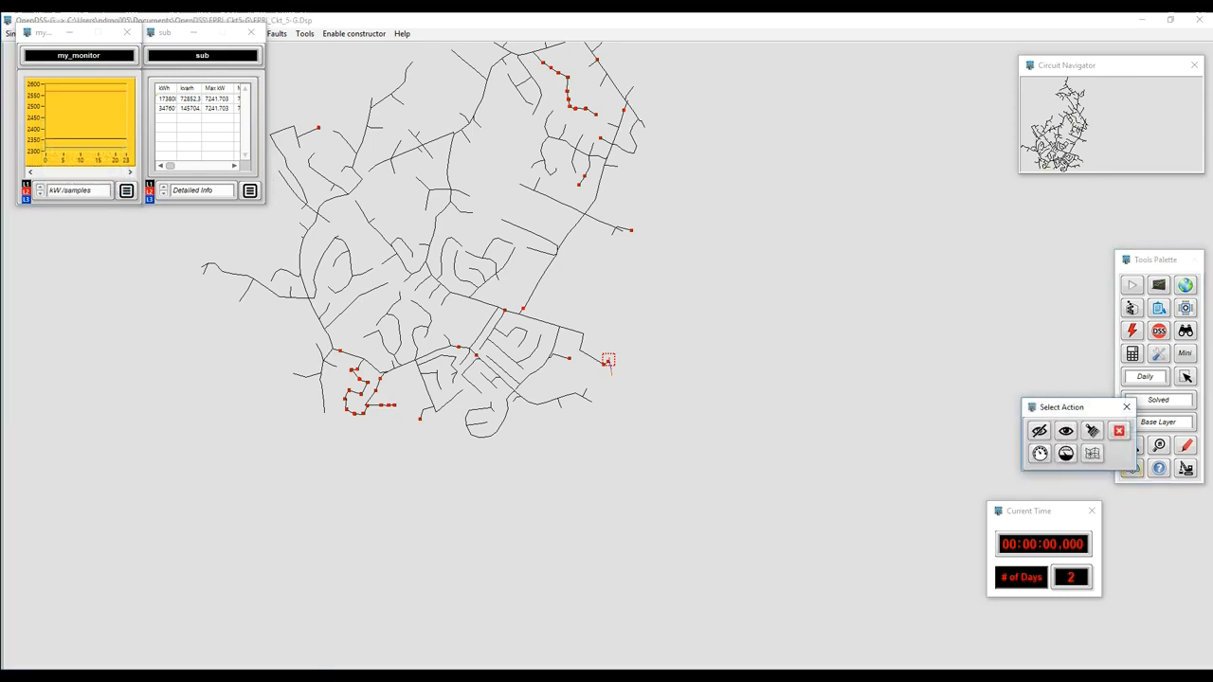
left_click(608, 361)
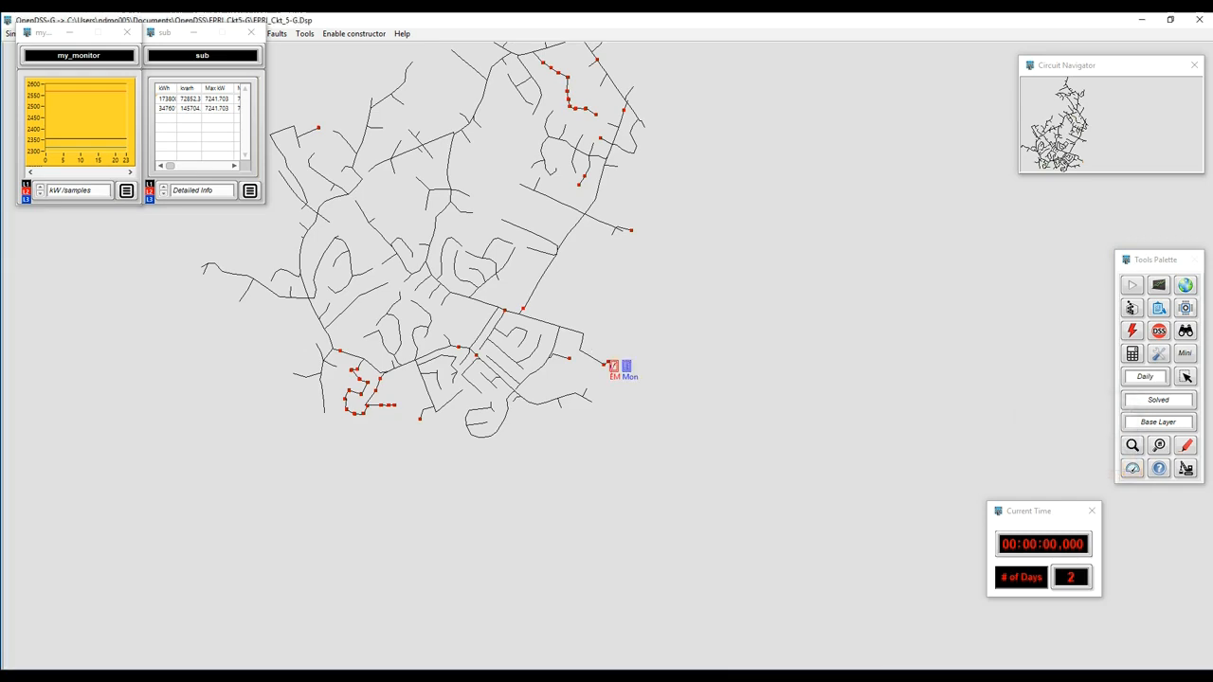
left_click(1133, 469)
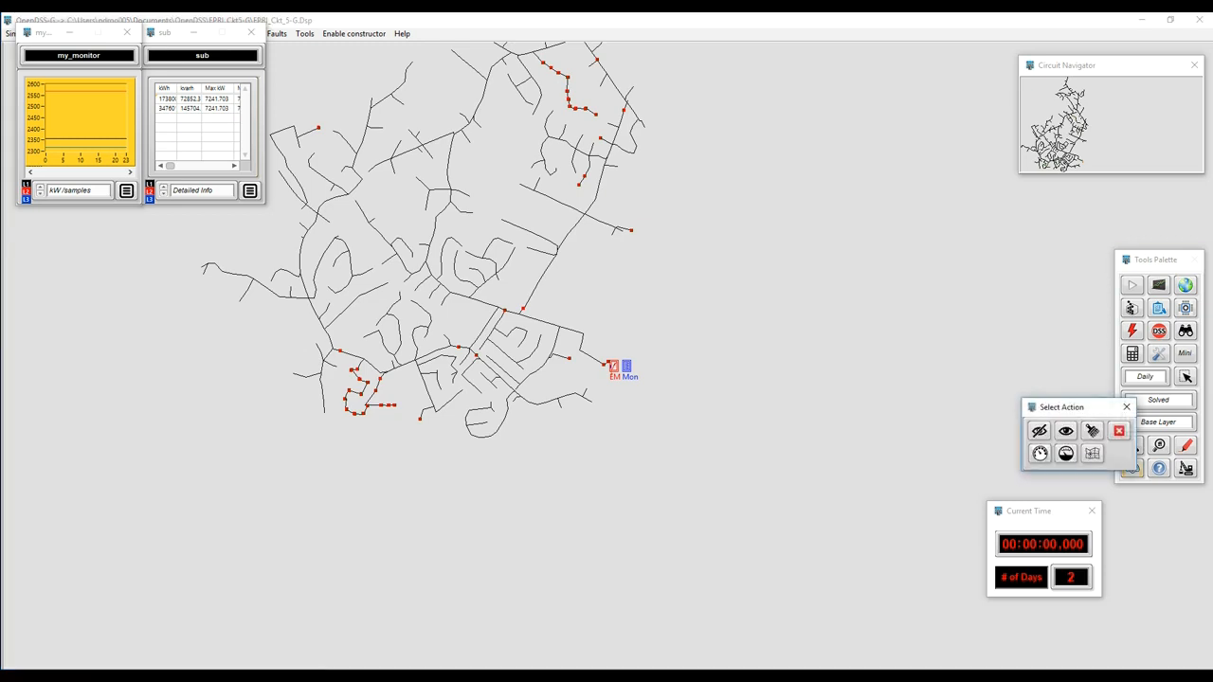
left_click(1040, 431)
Step: Clear the data recorded by the meters and hide all meter windows
left_click(1132, 468)
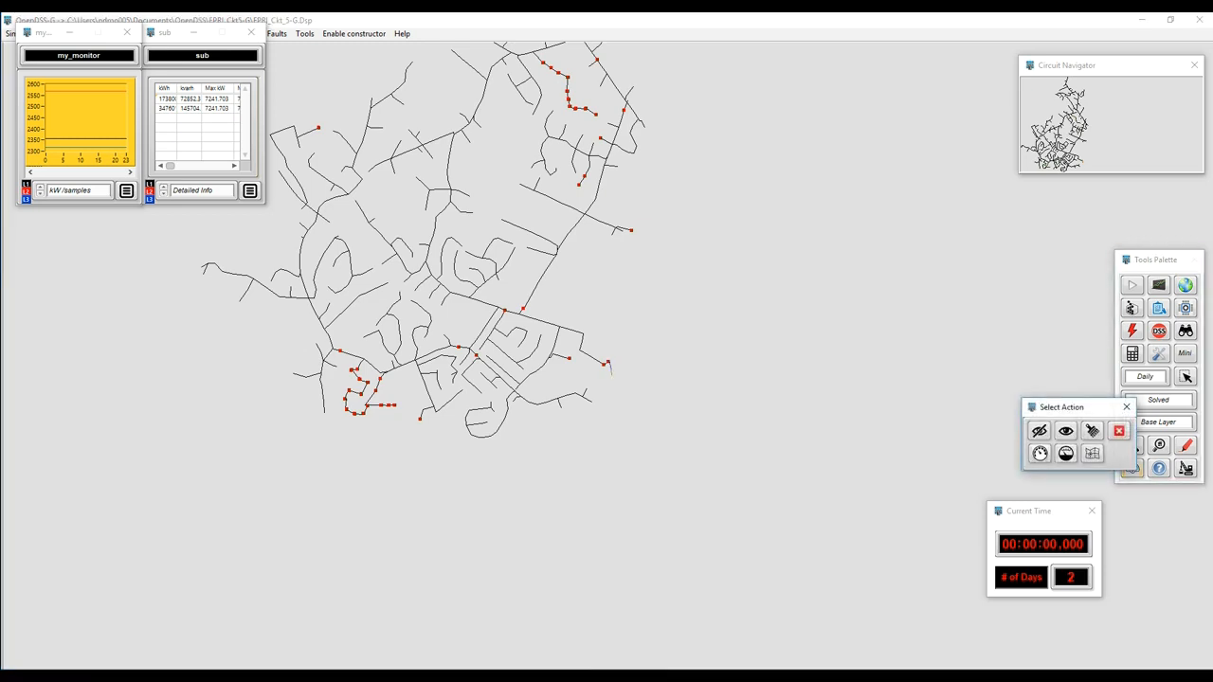
left_click(1093, 431)
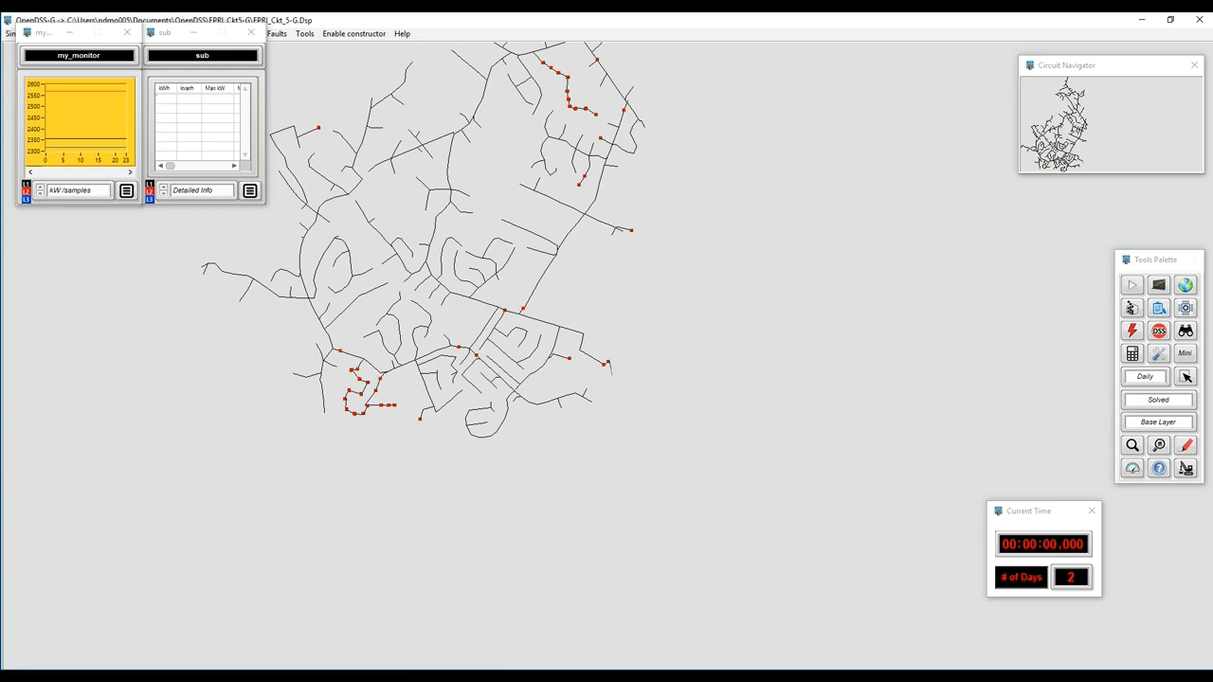
left_click(1133, 468)
left_click(1119, 431)
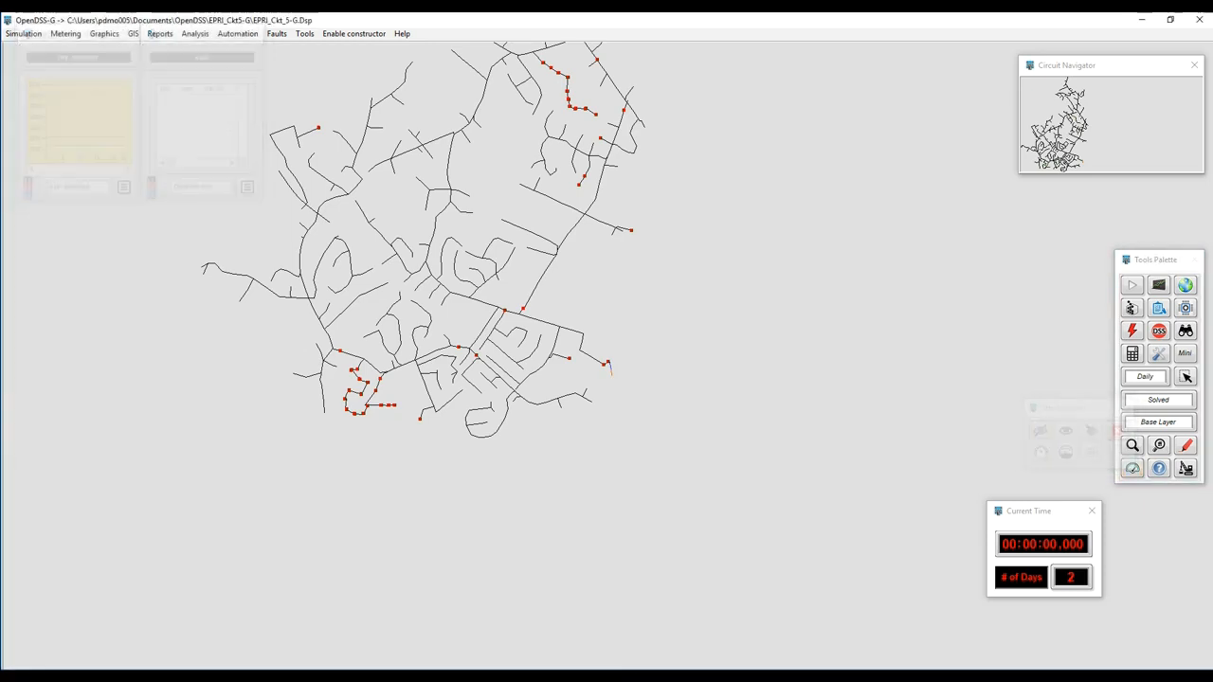
Step: Run another daily simulation with the meter windows hidden, and show them again to check the sub meter's readings
mouse_move(682, 284)
left_mouse_down()
mouse_move(620, 449)
mouse_move(549, 544)
mouse_move(555, 500)
left_mouse_up()
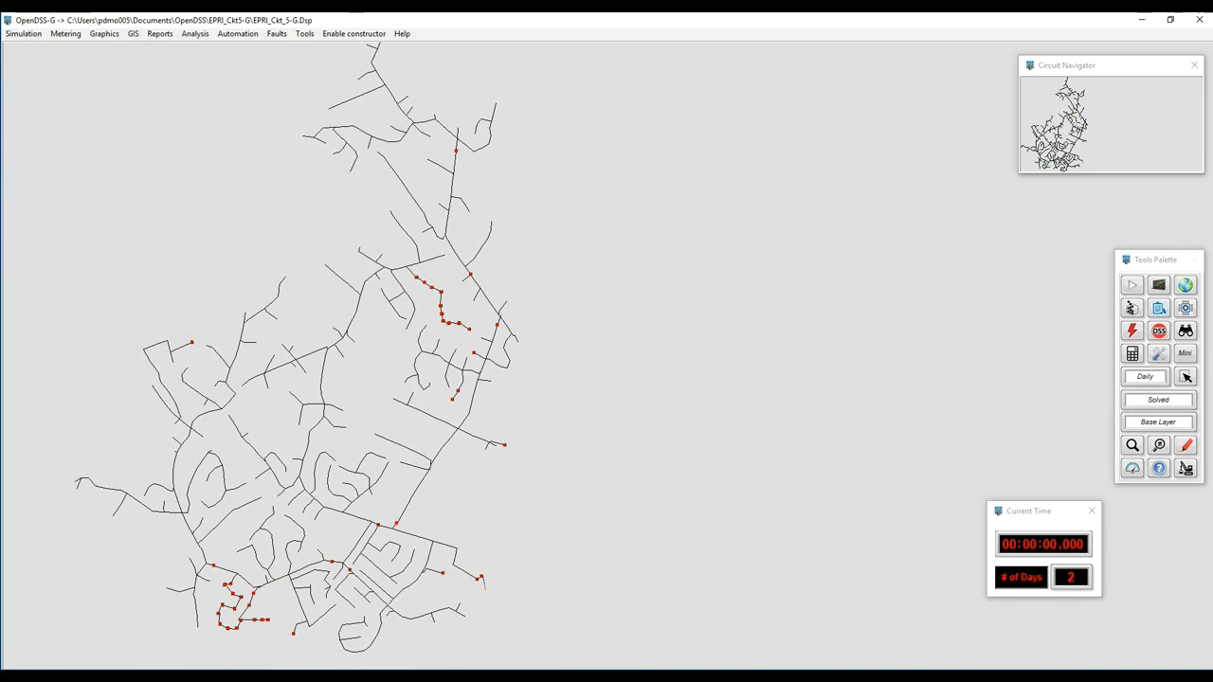
left_click(1131, 285)
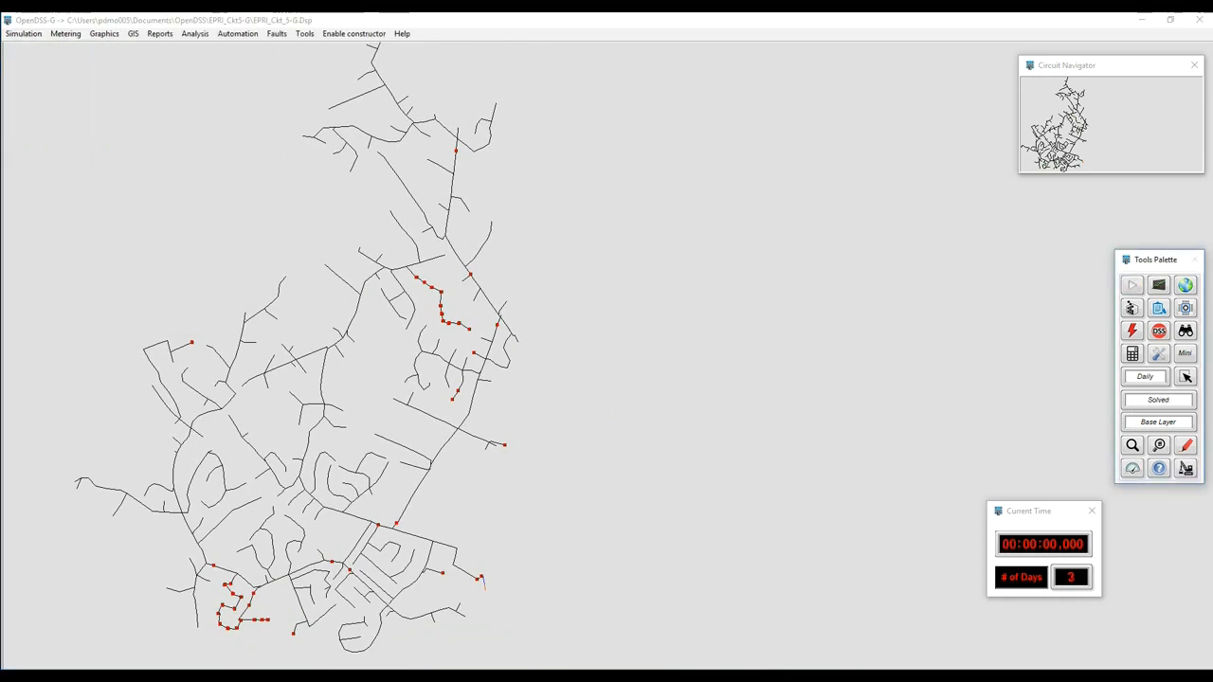
left_click(1132, 468)
left_click(1066, 432)
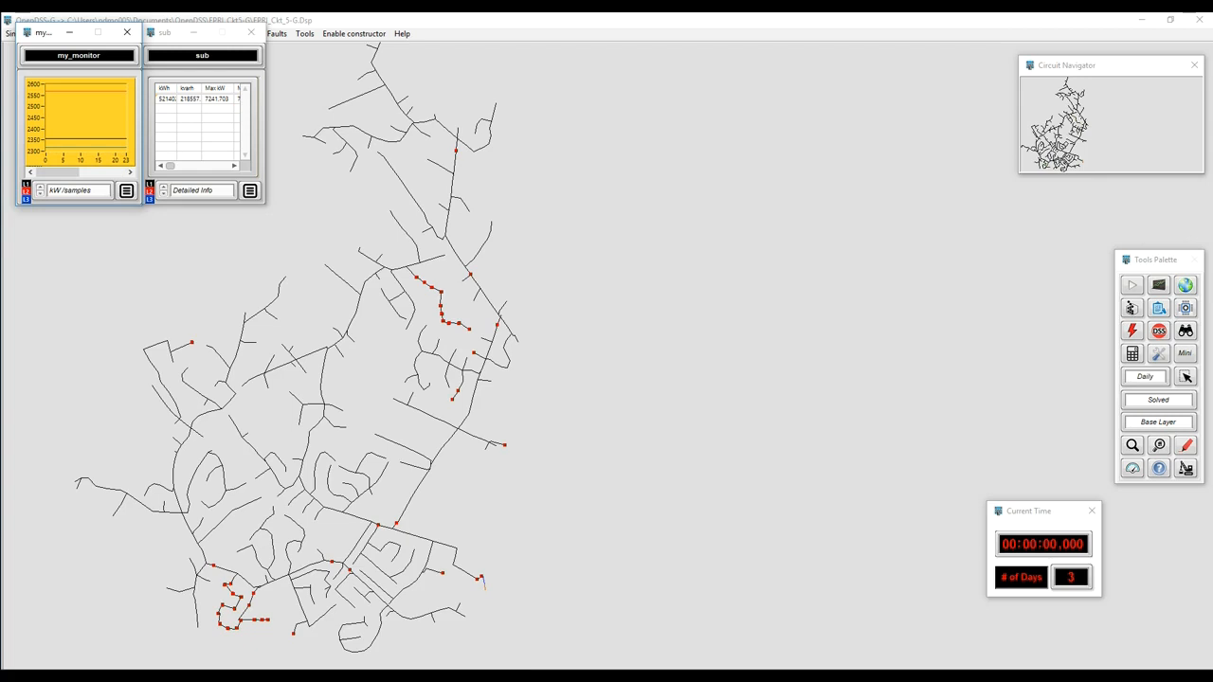
left_click(194, 190)
left_click(199, 148)
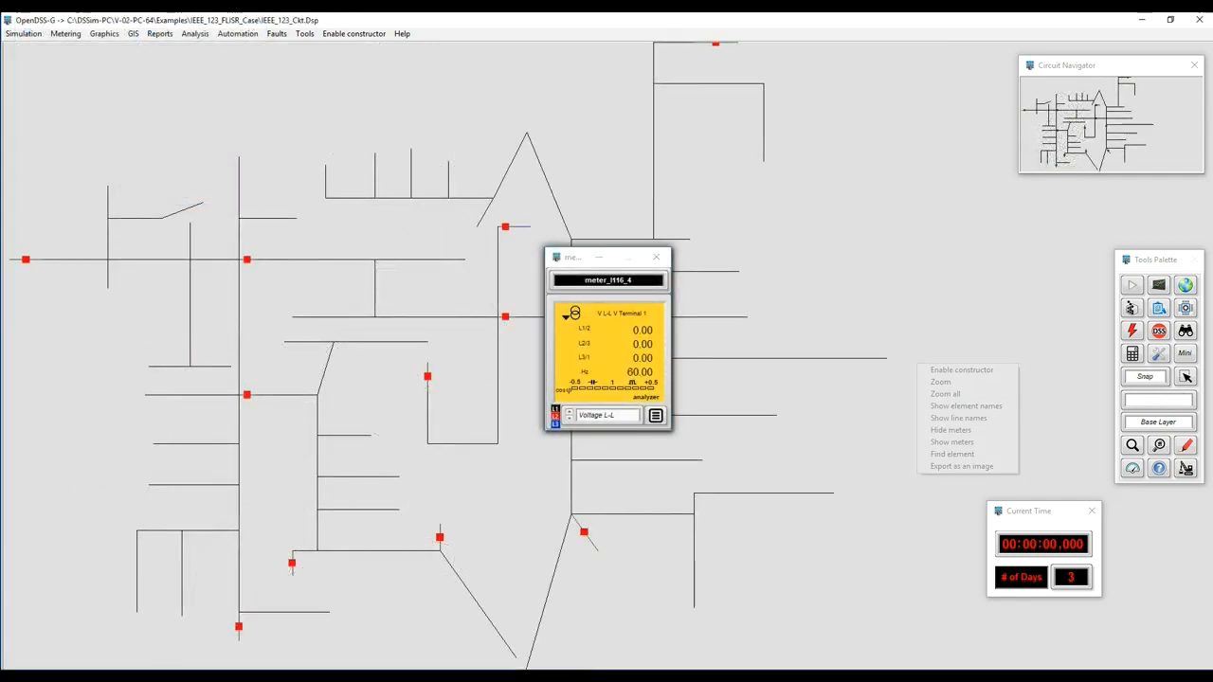
Step: Hide the meters on the IEEE 123 circuit and choose the first element type for flagging in the system Highlight blue
right_click(918, 366)
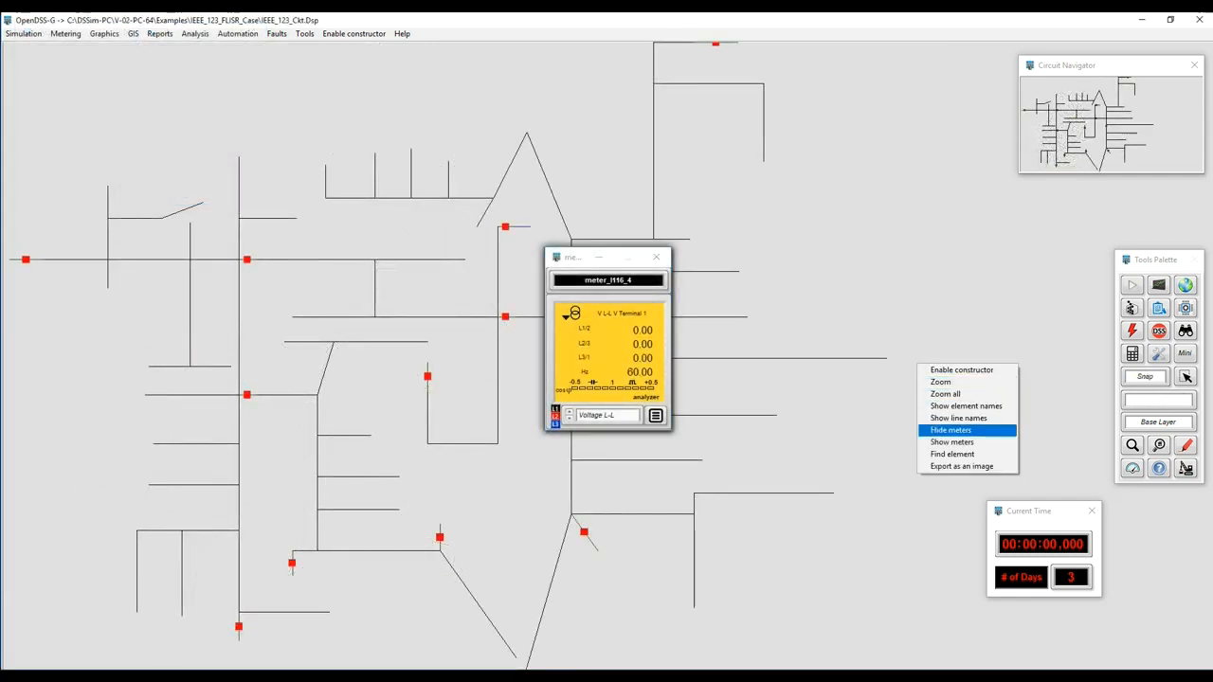
left_click(951, 430)
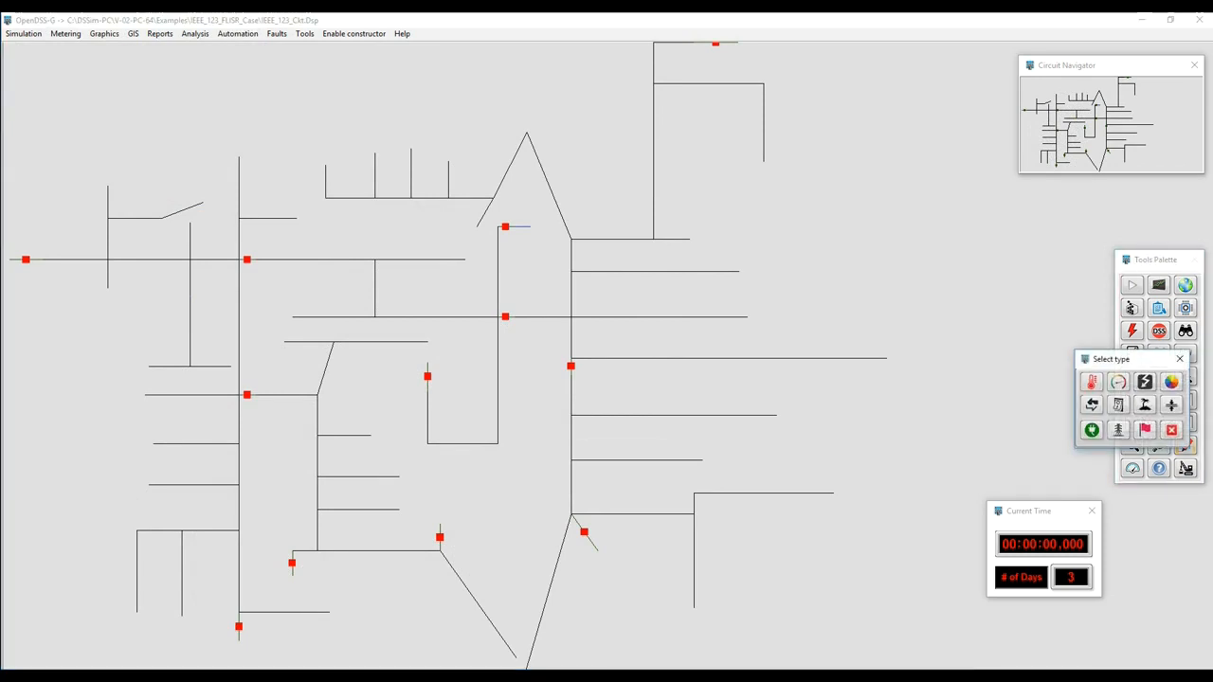
left_click(1145, 430)
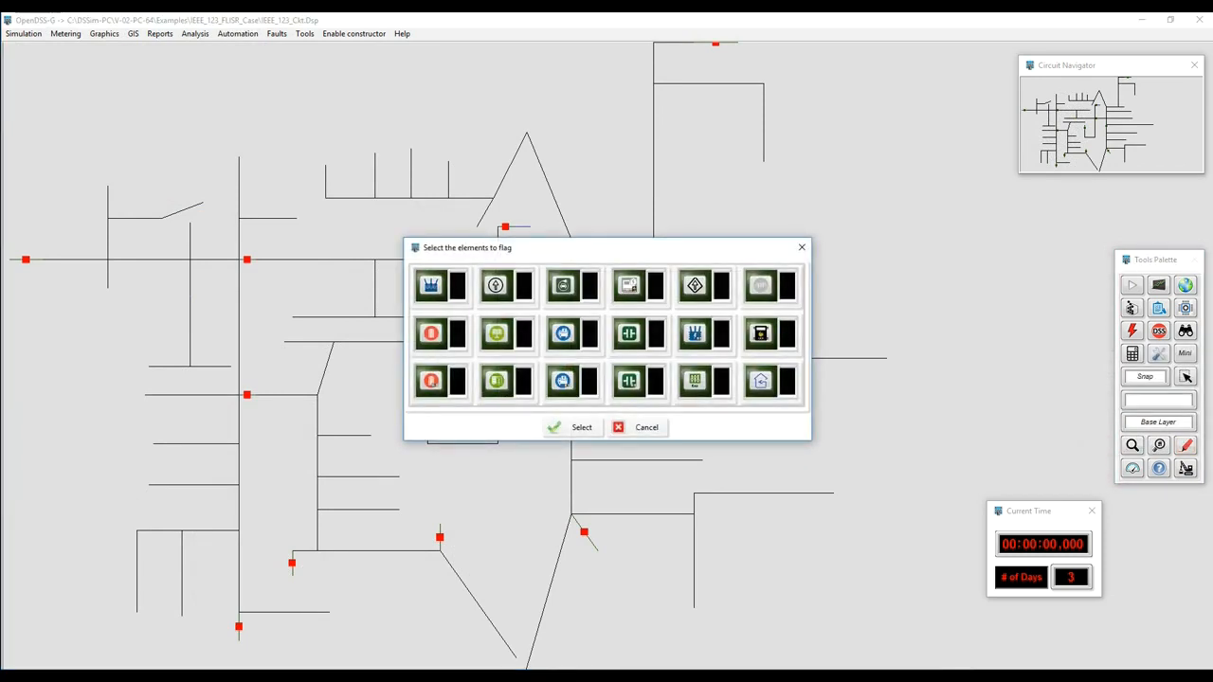
left_click(431, 285)
left_click(458, 285)
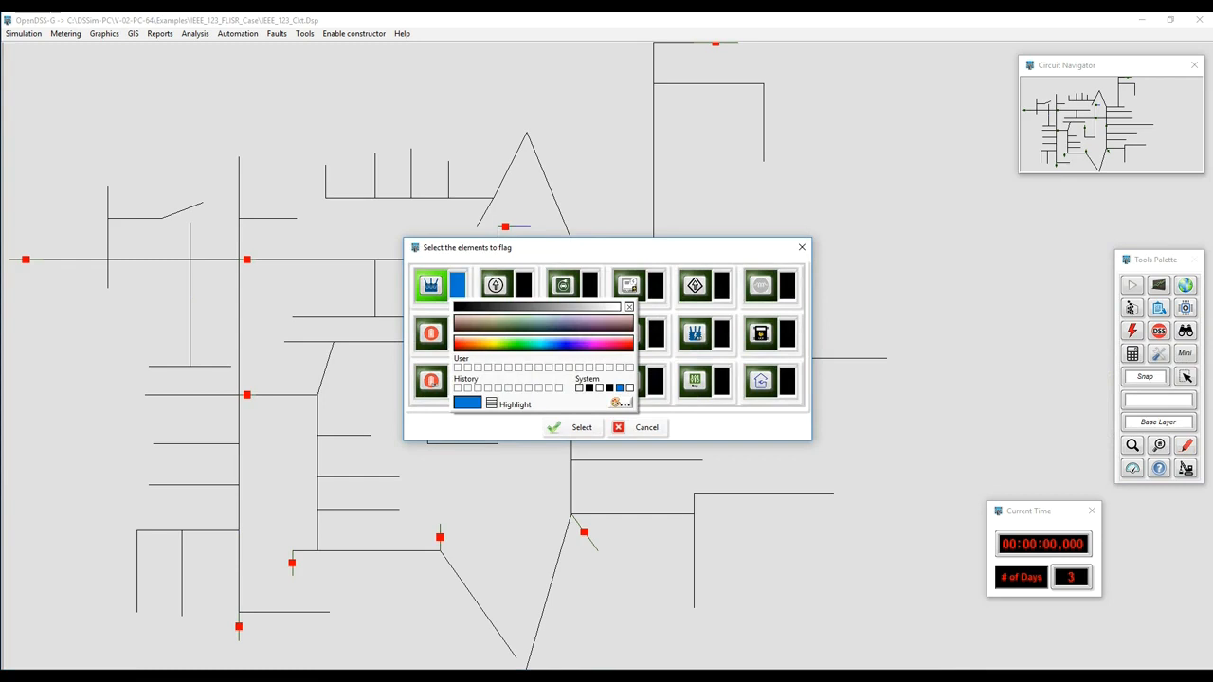
left_click(620, 387)
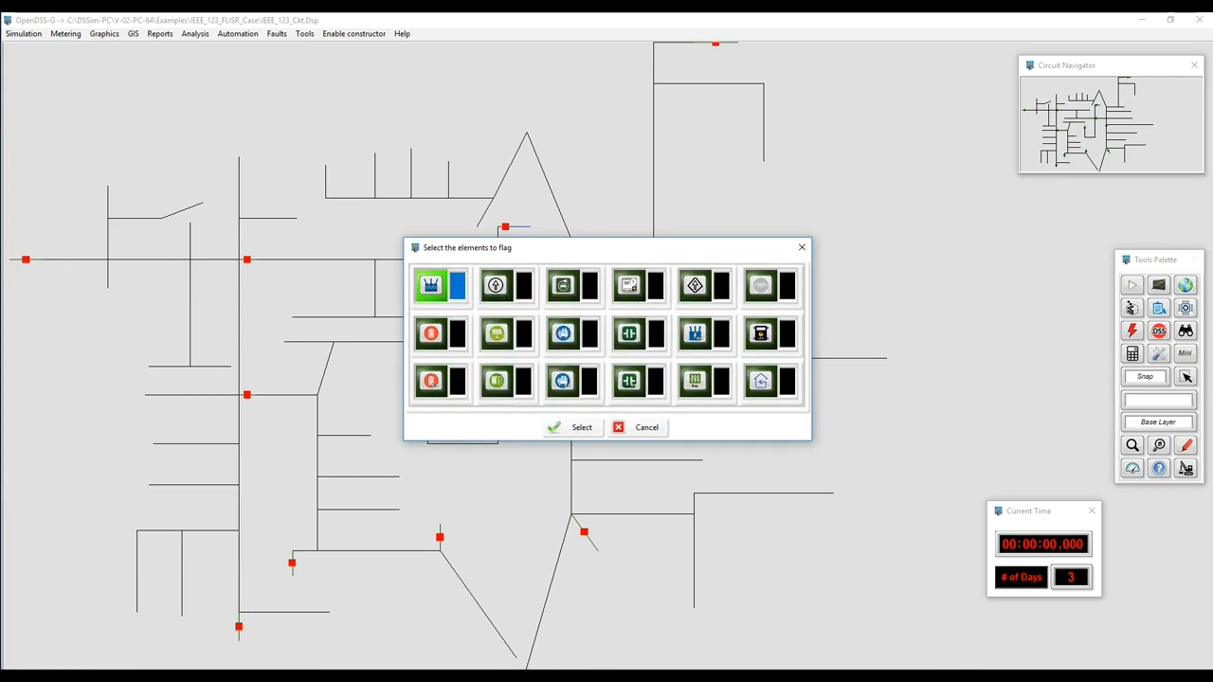
Step: Also choose the second row's green element type and its capacitors for flagging in Highlight blue, and apply the flags
left_click(497, 333)
left_click(524, 333)
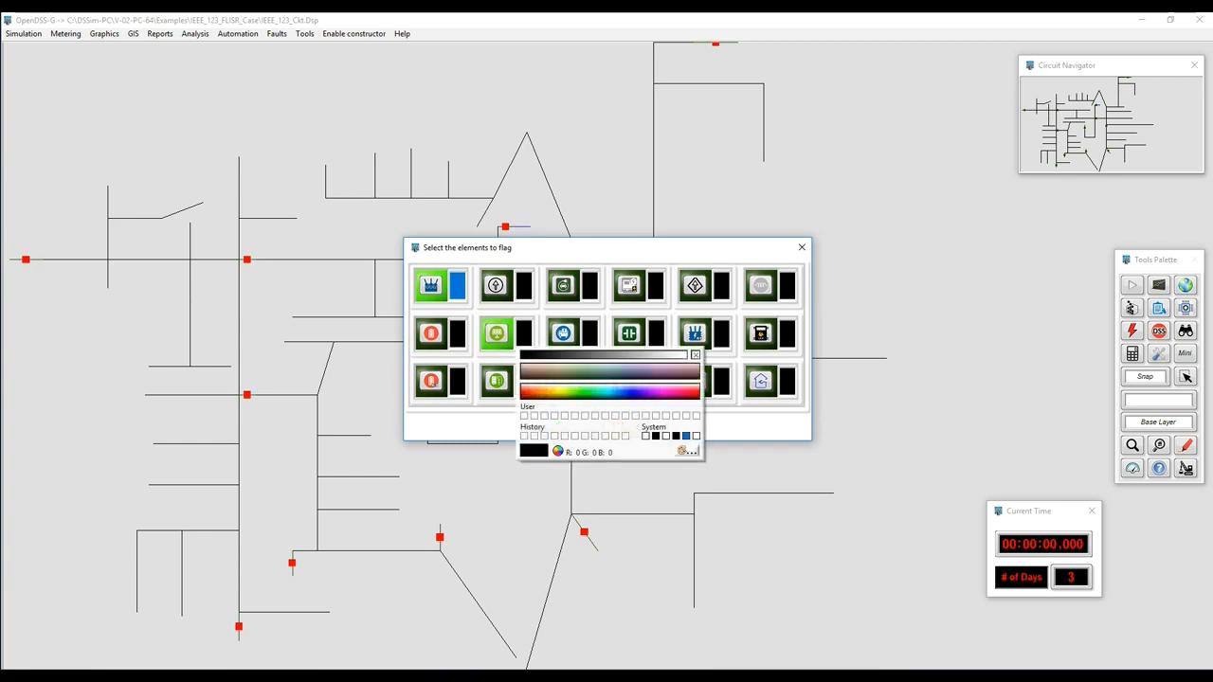
left_click(686, 436)
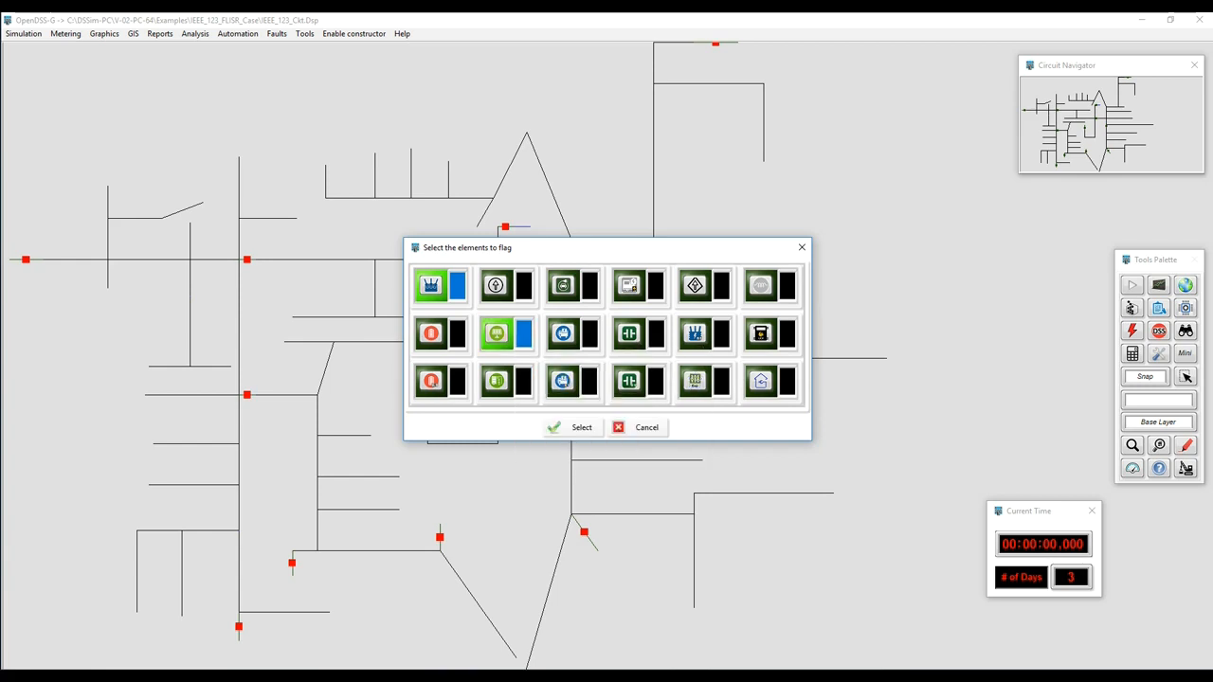
left_click(630, 333)
left_click(655, 334)
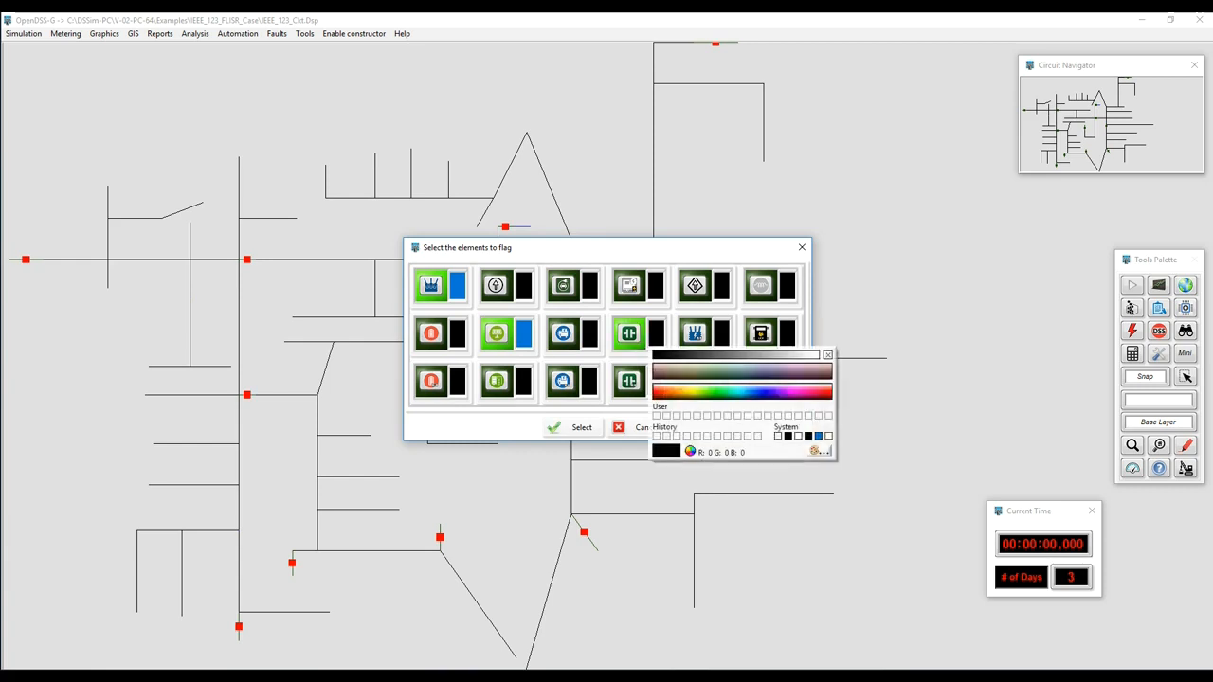
left_click(818, 436)
left_click(572, 427)
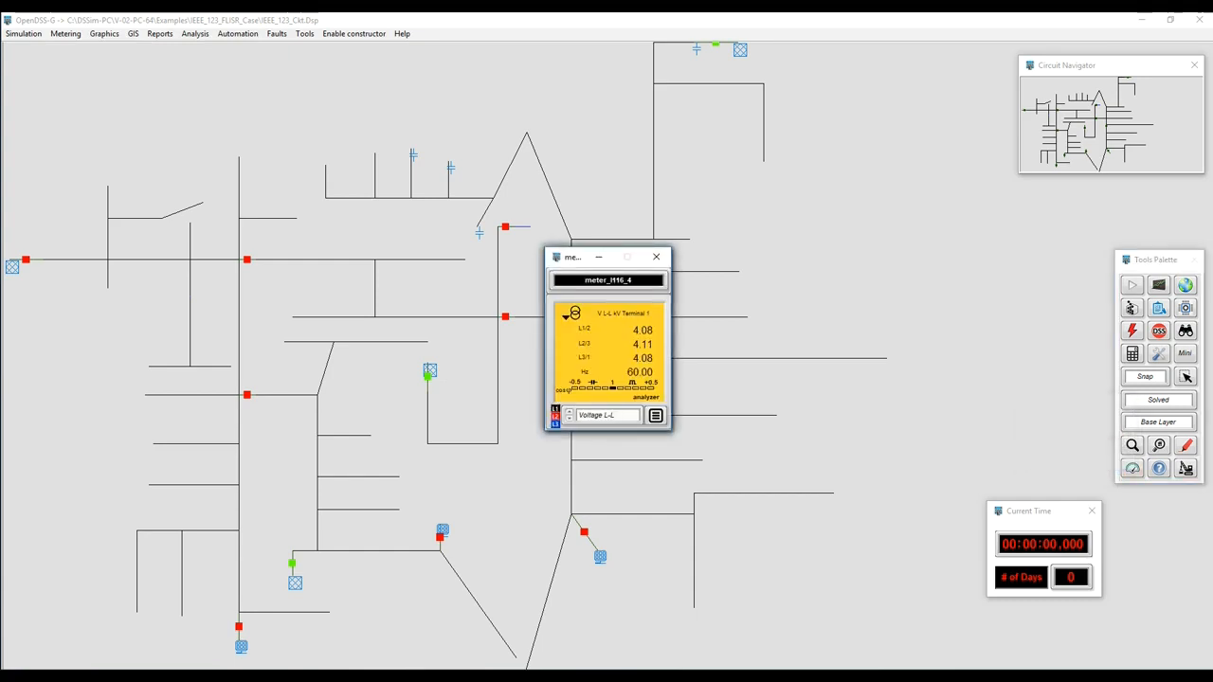
Step: Move the meter_l116_4 window to the workspace's upper-left corner and show the other circuit meters lined up beside it
left_click_drag(574, 256, 36, 22)
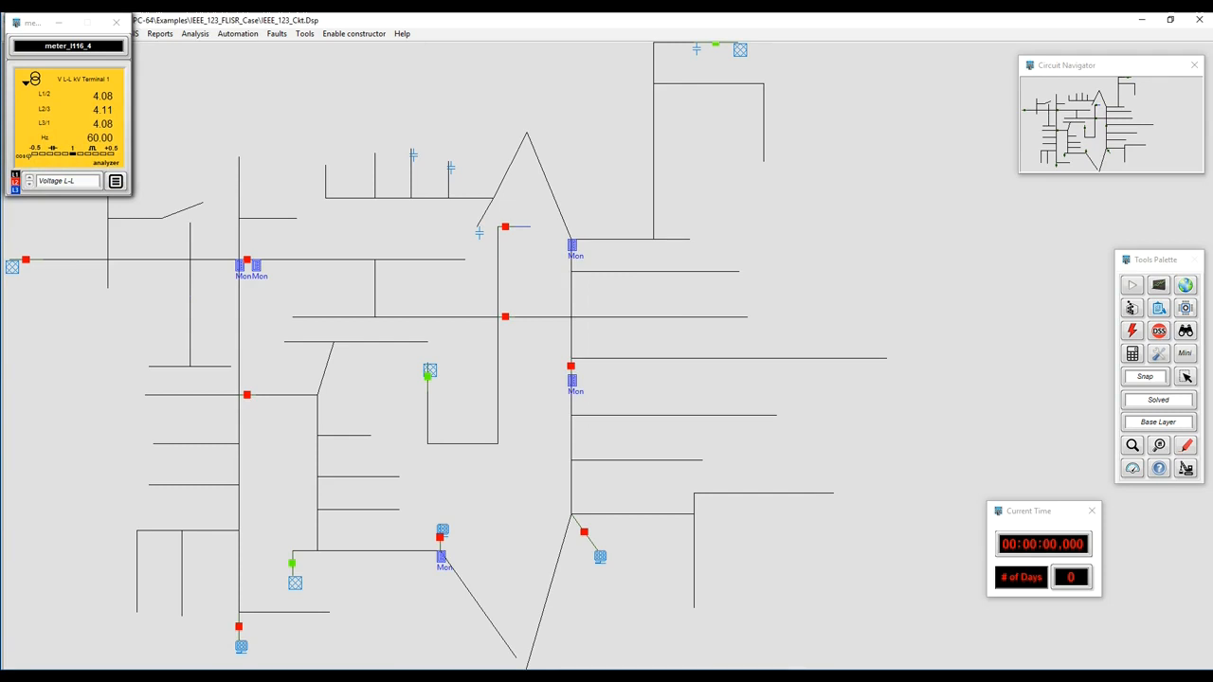
left_click(115, 181)
left_click(74, 165)
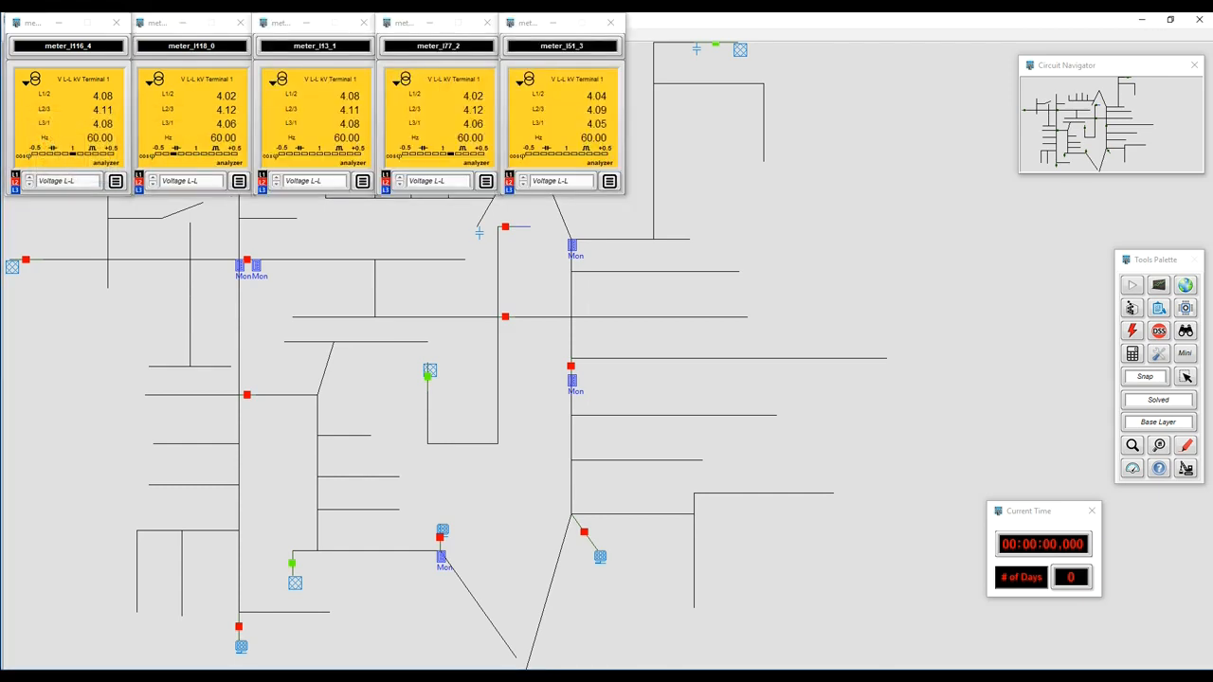
Step: Set meter_l116_4 to display Voltages L-N (phasors) and apply that display to all the other meters
left_click(64, 181)
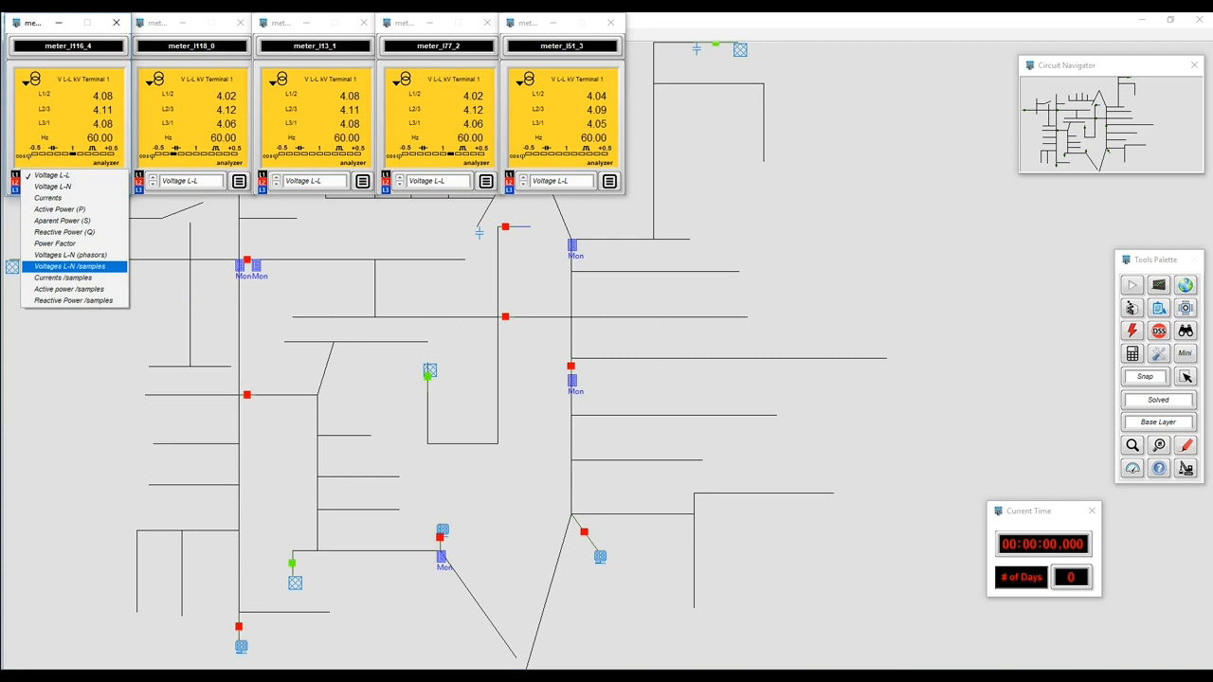
left_click(70, 255)
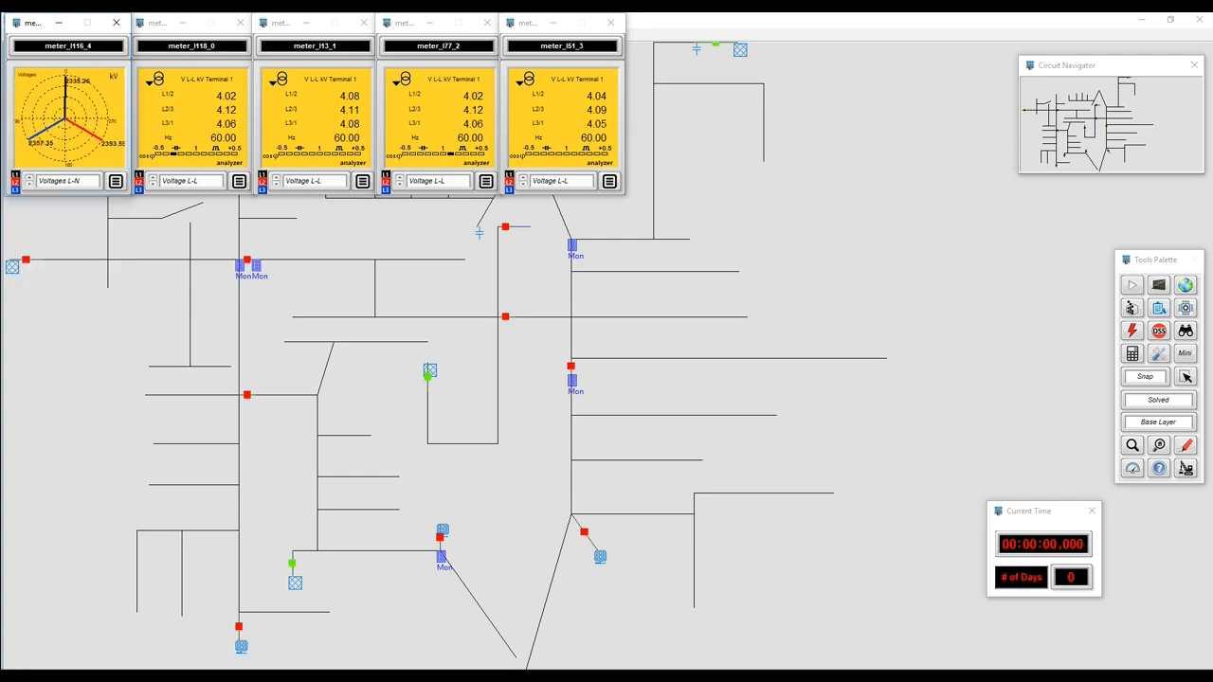
left_click(116, 181)
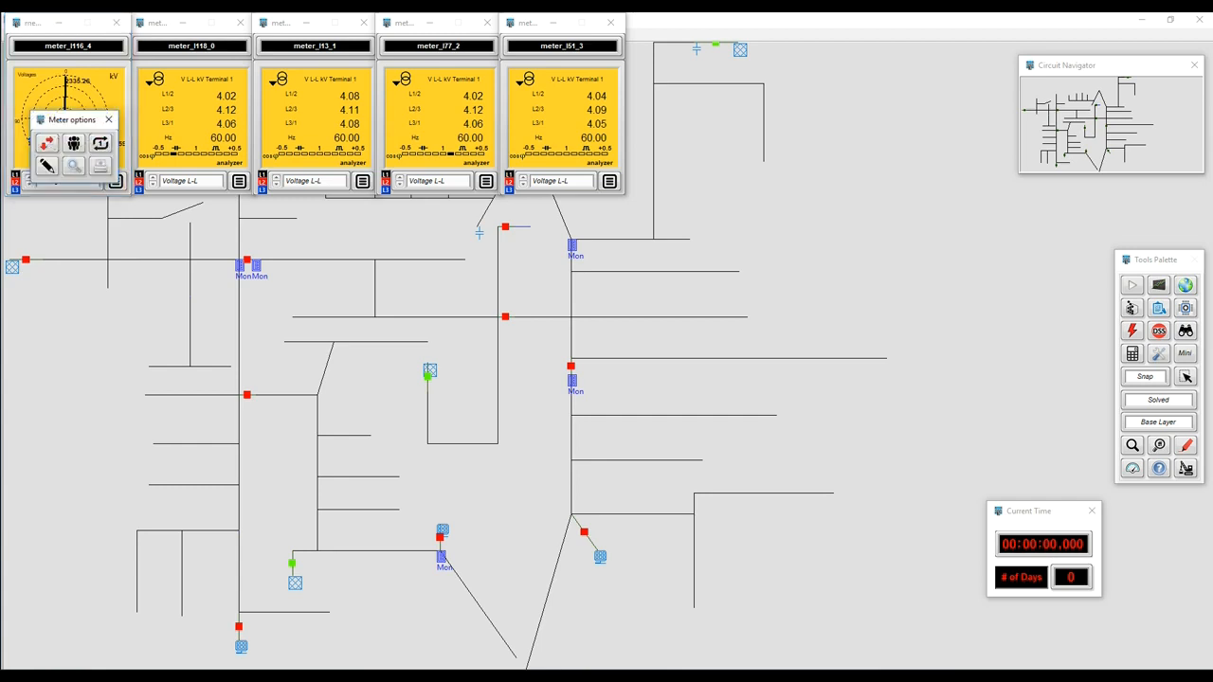
left_click(74, 143)
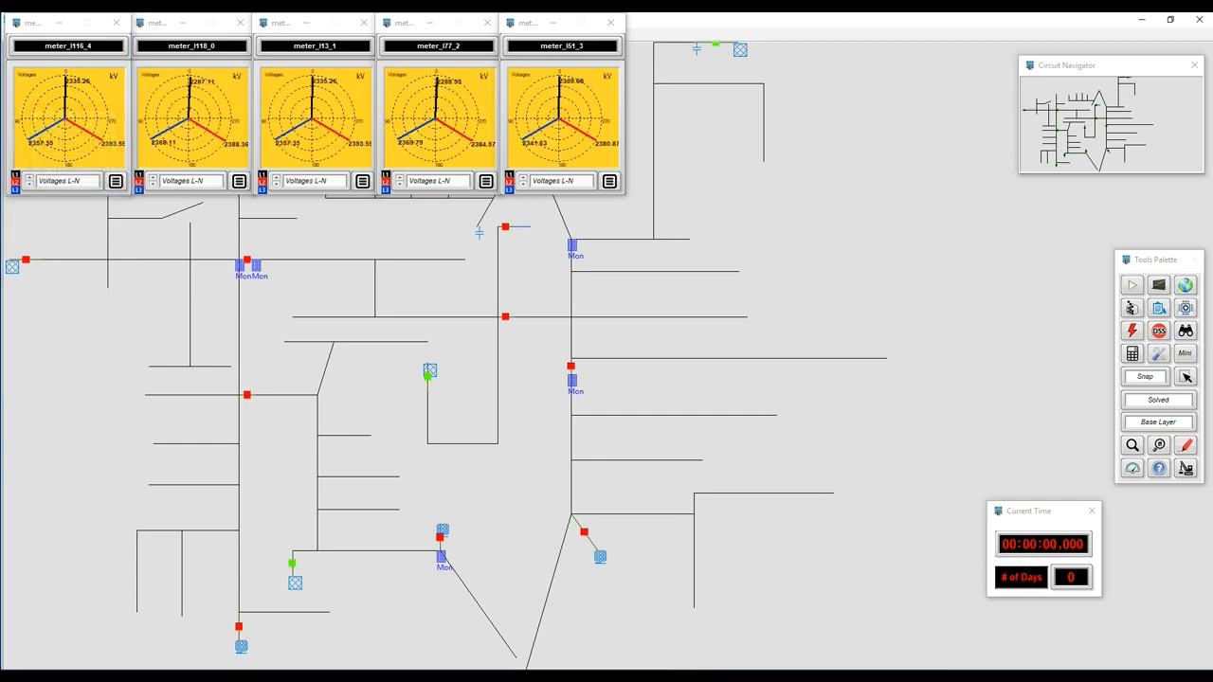
Step: Switch meter_l116_4 to the Voltages L-N /samples plot and apply it to all the other meters
left_click(70, 181)
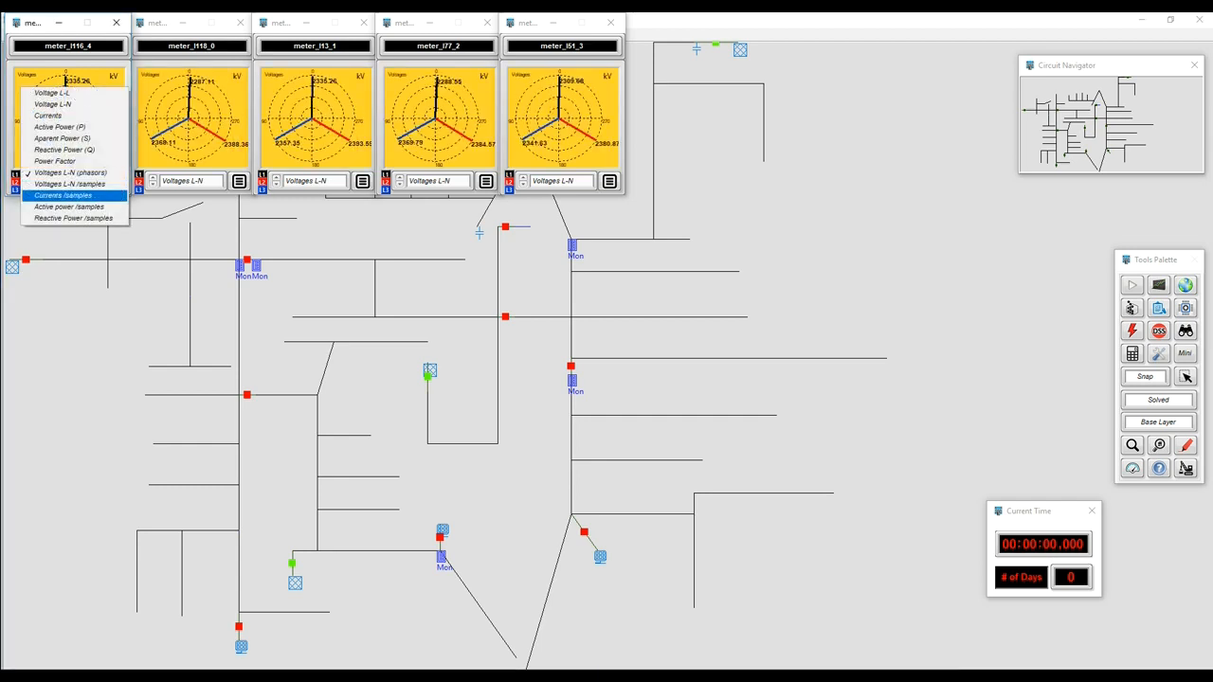
left_click(70, 102)
left_click(116, 181)
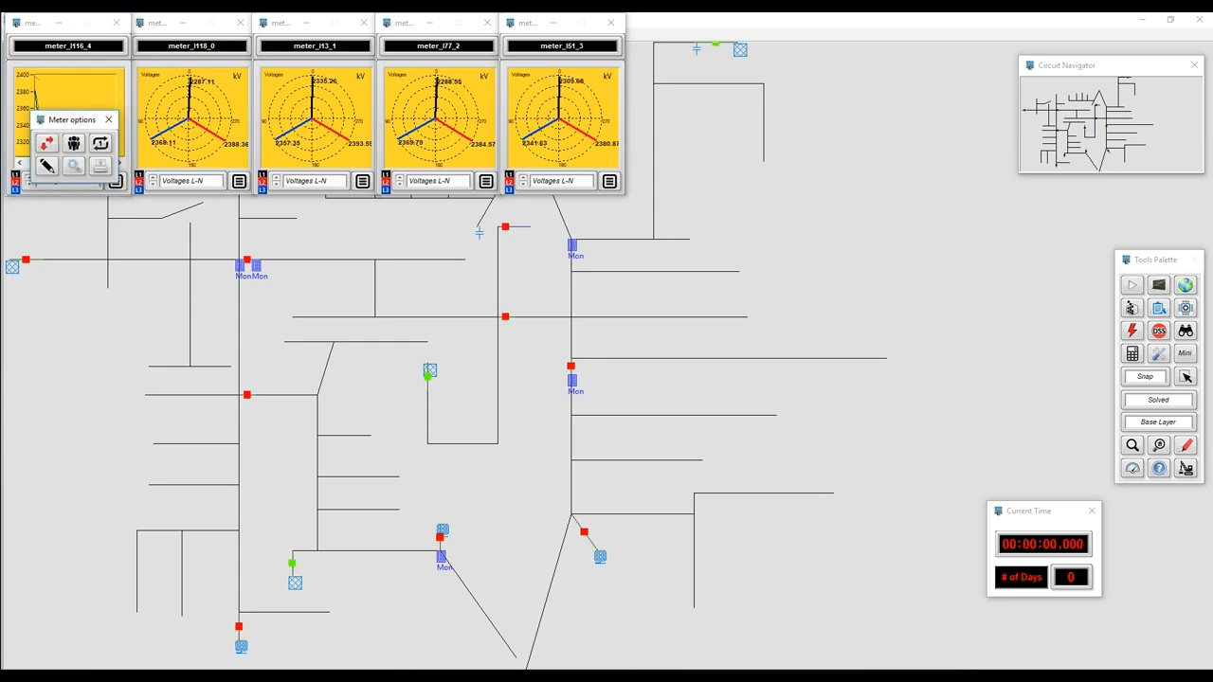
left_click(74, 143)
Step: Set the simulation mode to Daily in the configuration and run the simulation
left_click(1159, 354)
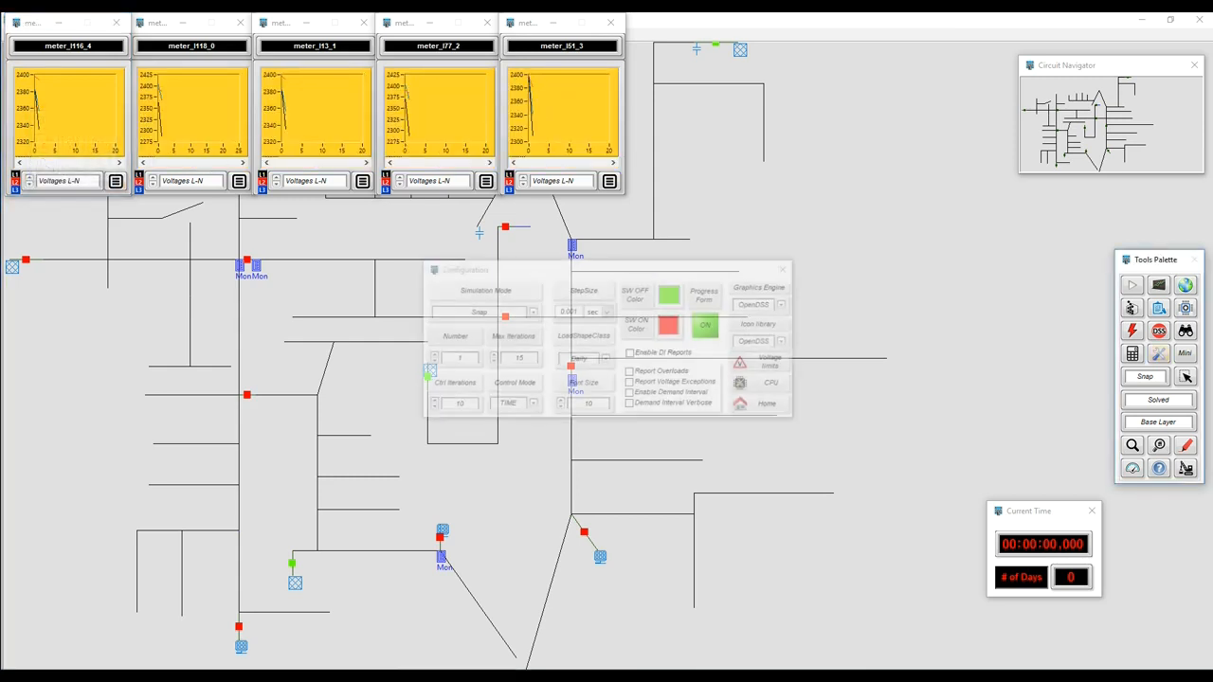
double_click(477, 311)
type("Daily")
key("Return")
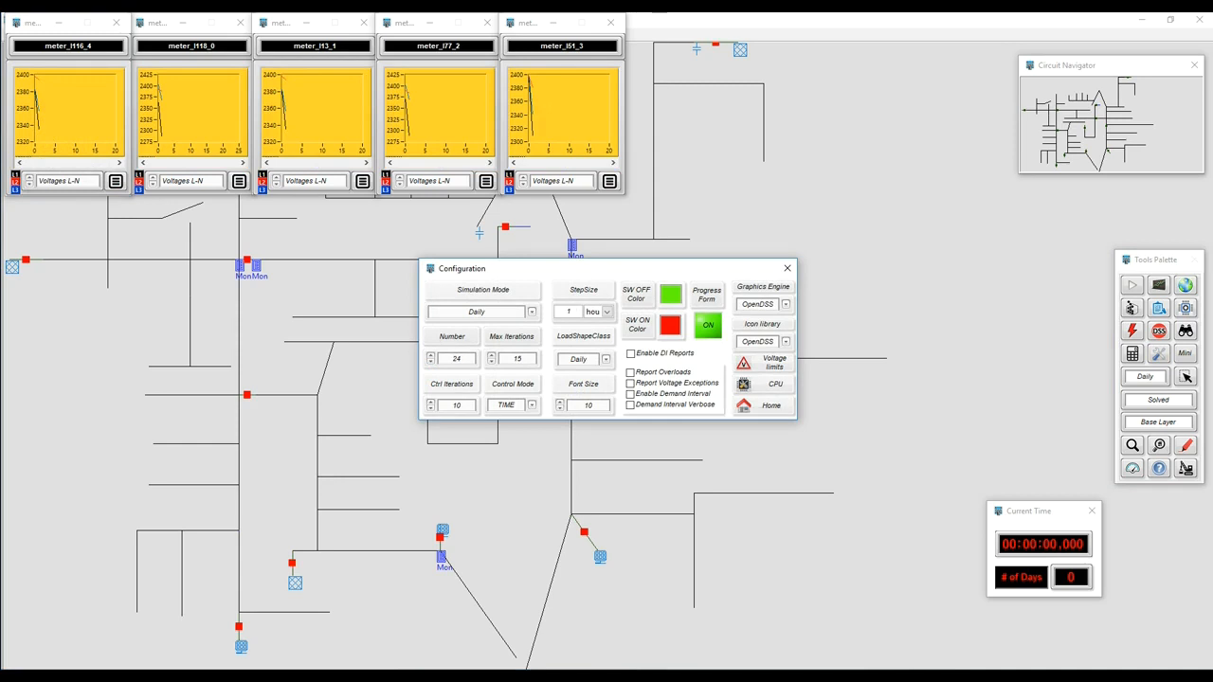
left_click(764, 406)
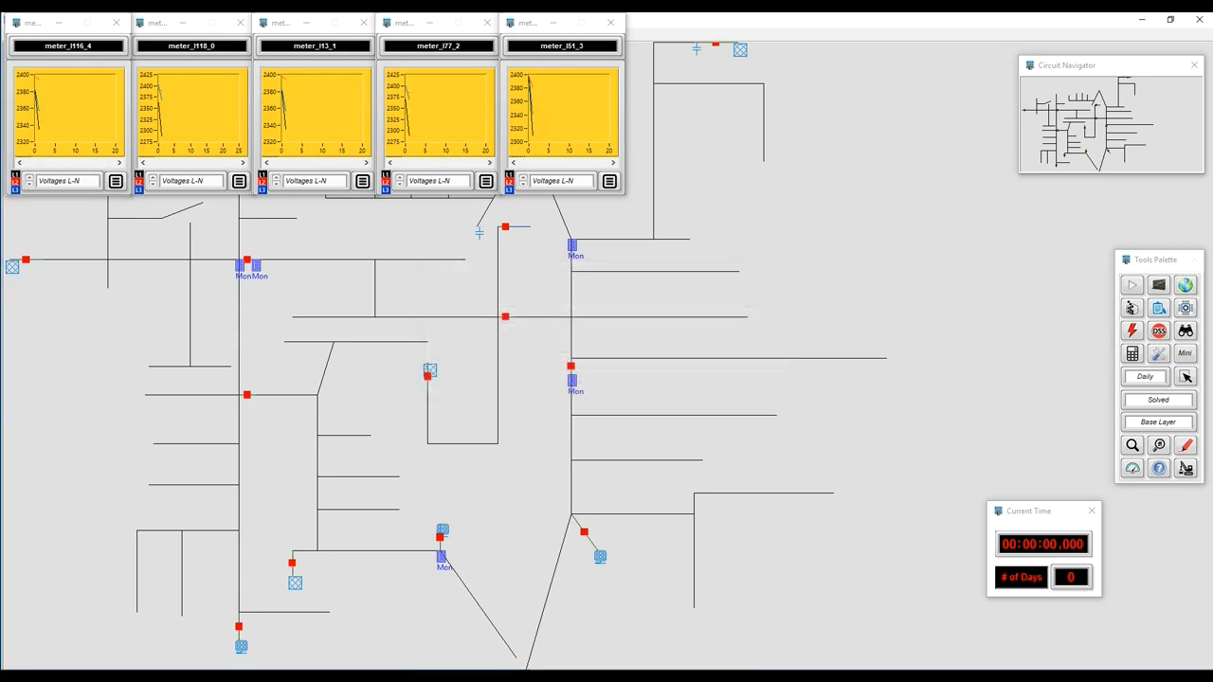
left_click(1132, 285)
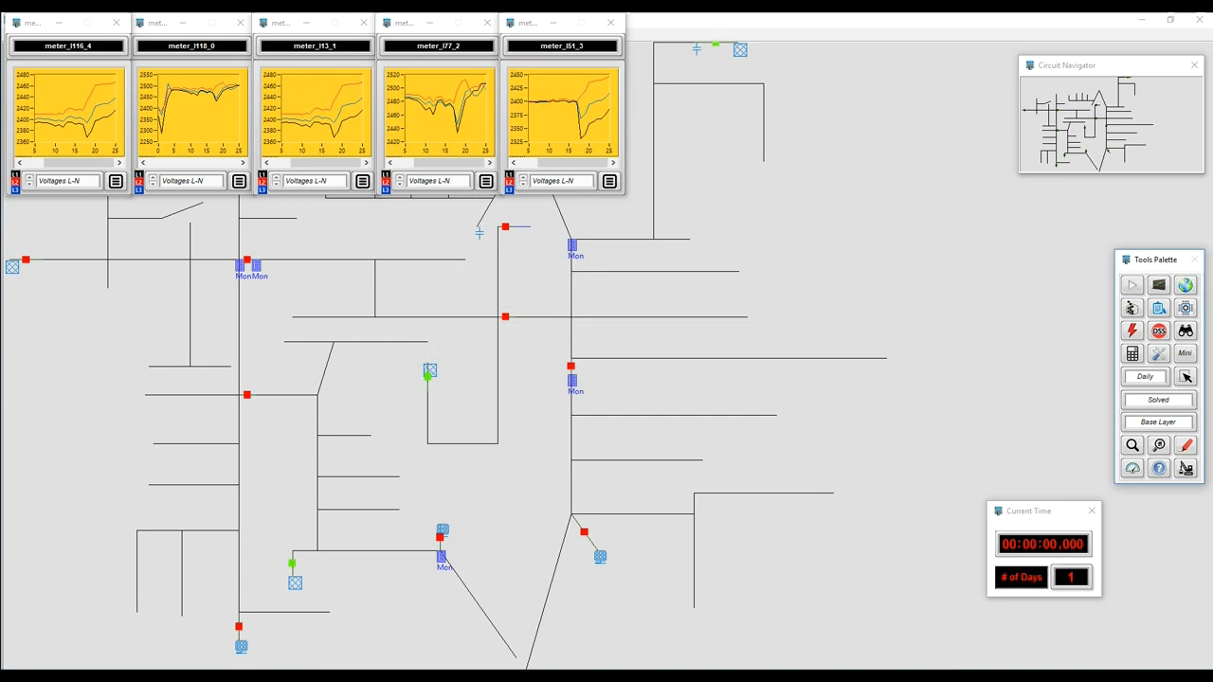
Step: Open the closed switch just above the monitor on the circuit's central vertical line and run another daily simulation
left_click(571, 366)
left_click(1132, 285)
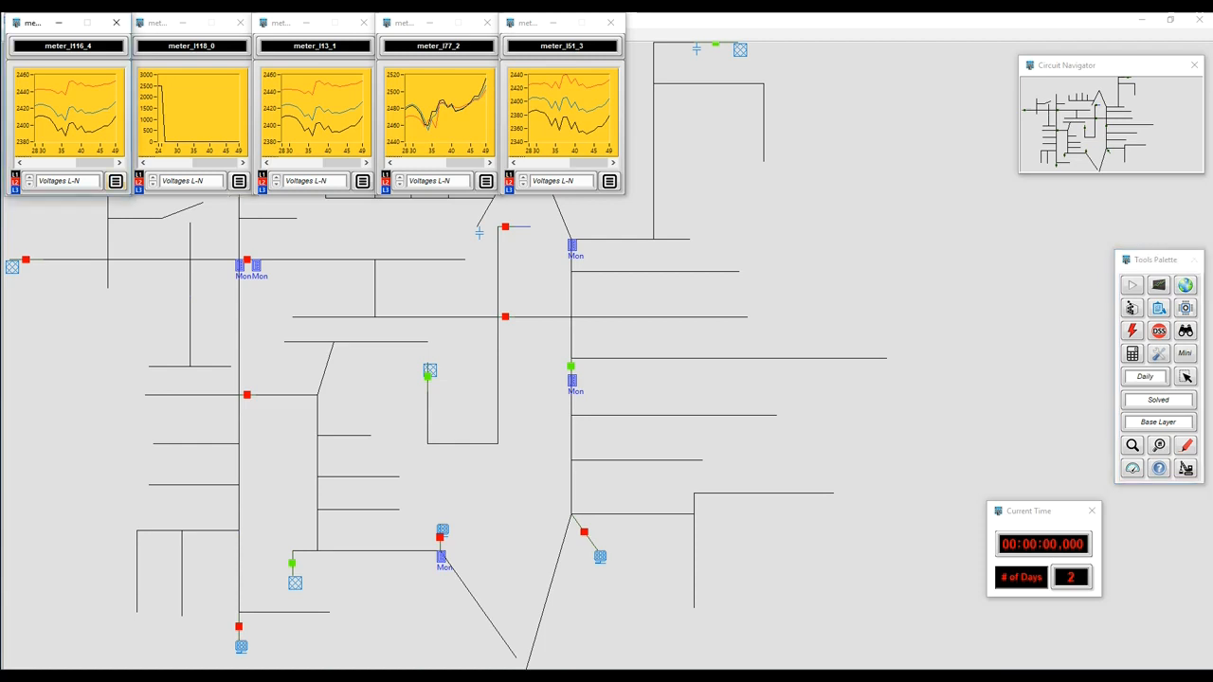
left_click(115, 181)
left_click(109, 119)
Step: Set meter_l116_4 back to Voltages L-N (phasors) and apply the display to all the meters
left_click(69, 181)
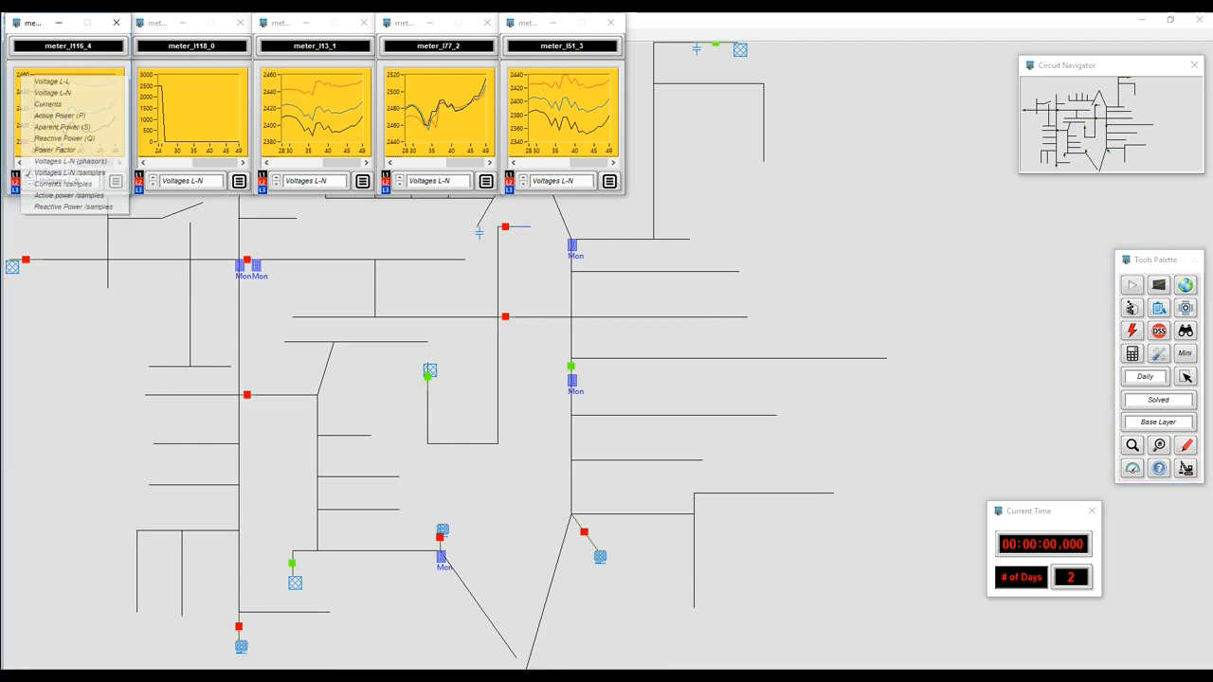
left_click(69, 162)
left_click(116, 181)
left_click(100, 145)
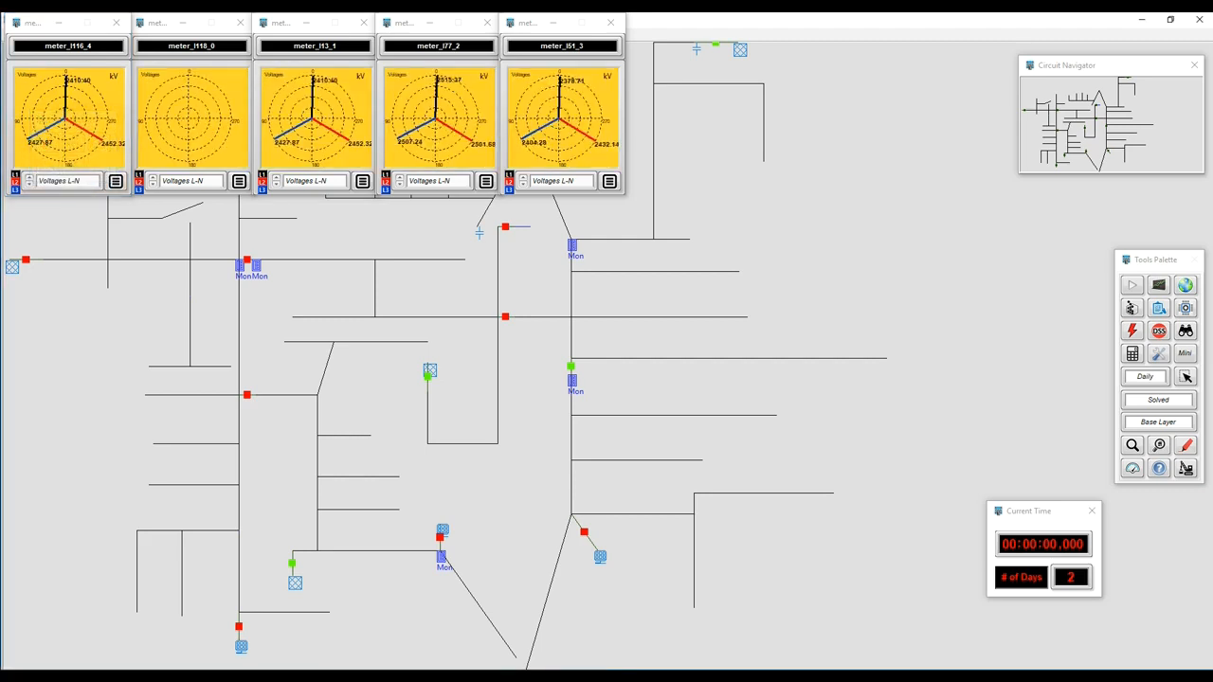
Step: Plot only meter_l118_0's recorded data in OpenDSS Viewer, move the plot window aside and minimize the viewer's figure list
left_click(238, 180)
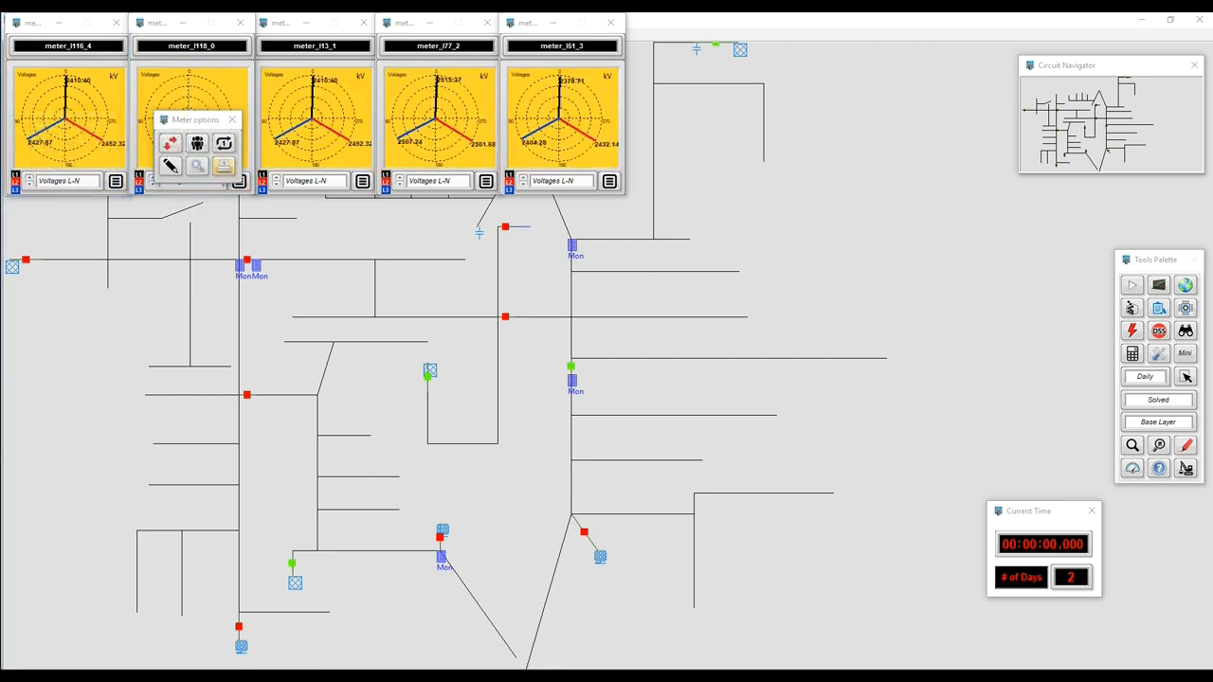
left_click(224, 144)
left_click(204, 127)
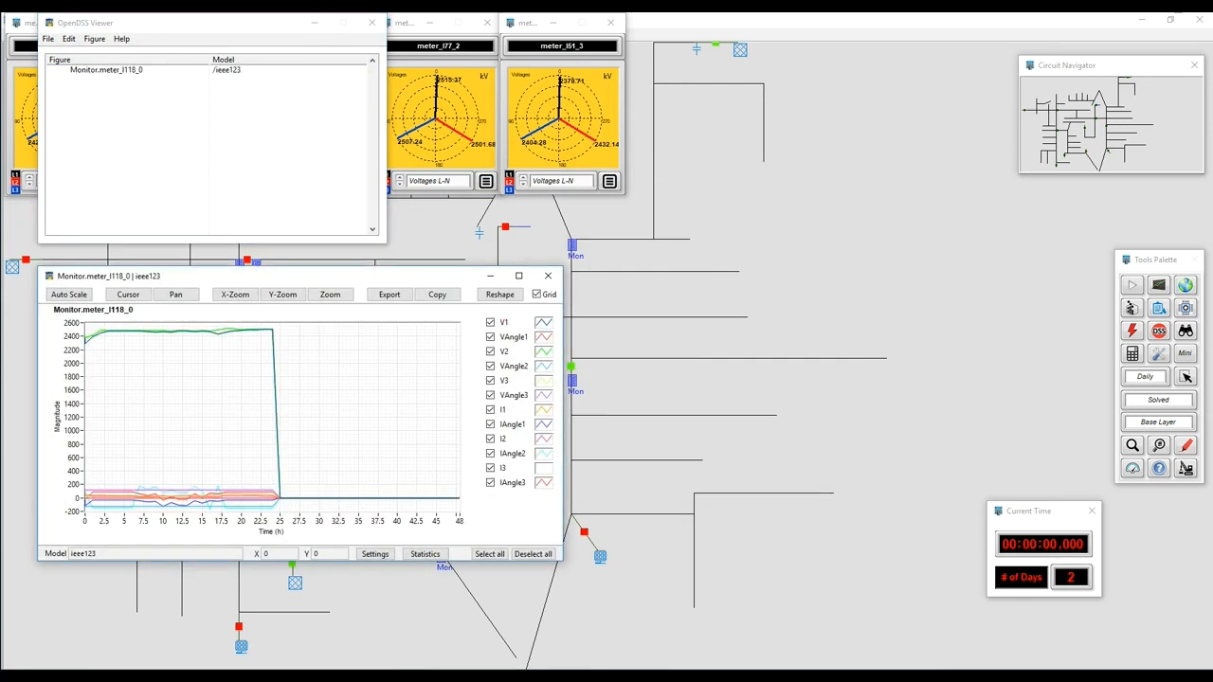
left_click_drag(329, 277, 564, 219)
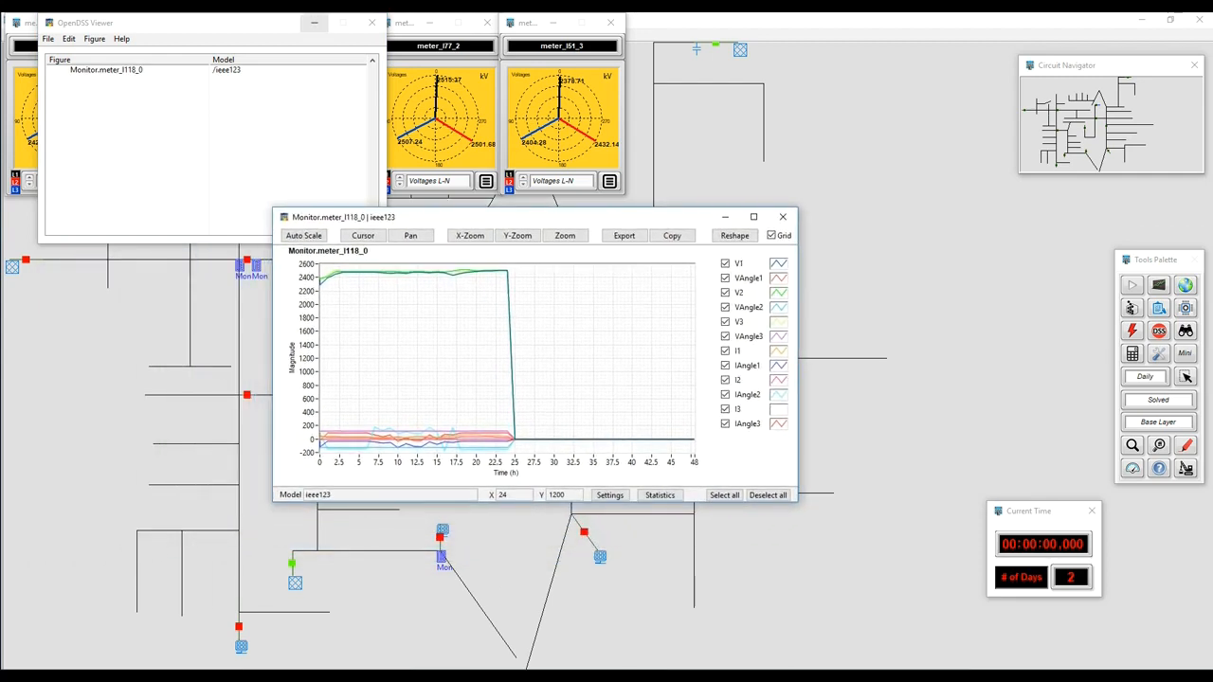
left_click(314, 21)
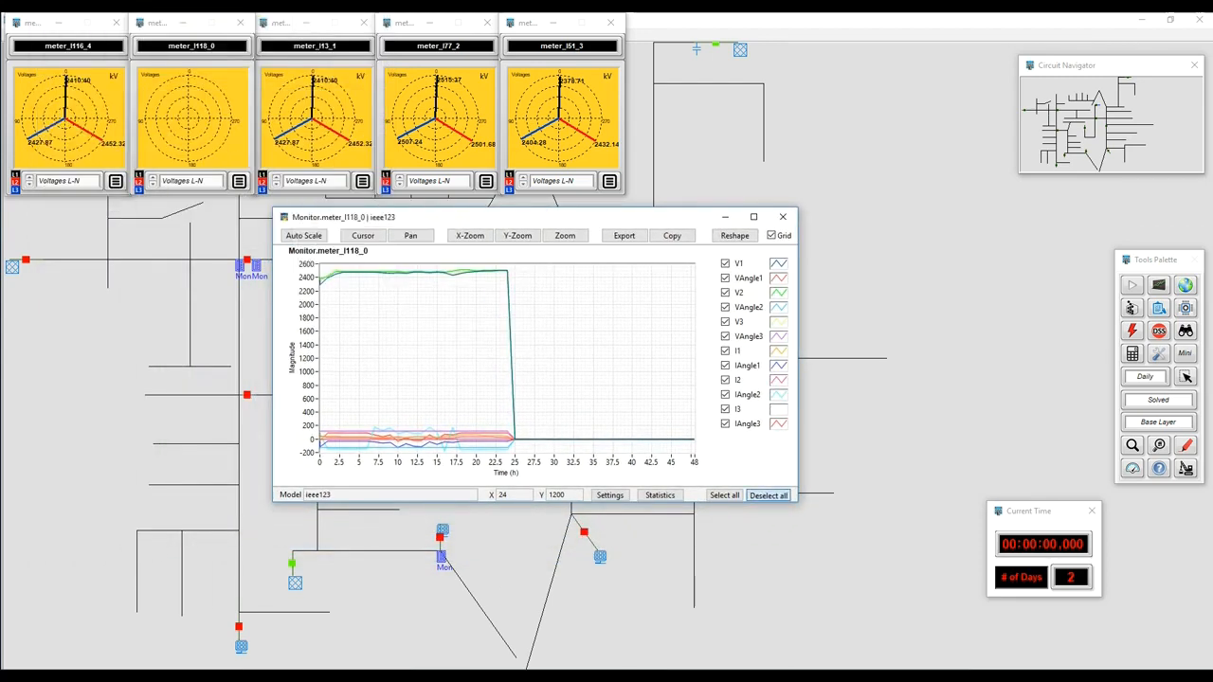
Step: Limit the meter_l118_0 plot to the V1, V2 and V3 curves and move its window lower on the circuit
left_click(768, 494)
left_click(725, 263)
left_click(725, 293)
left_click(725, 322)
left_click_drag(564, 220, 707, 294)
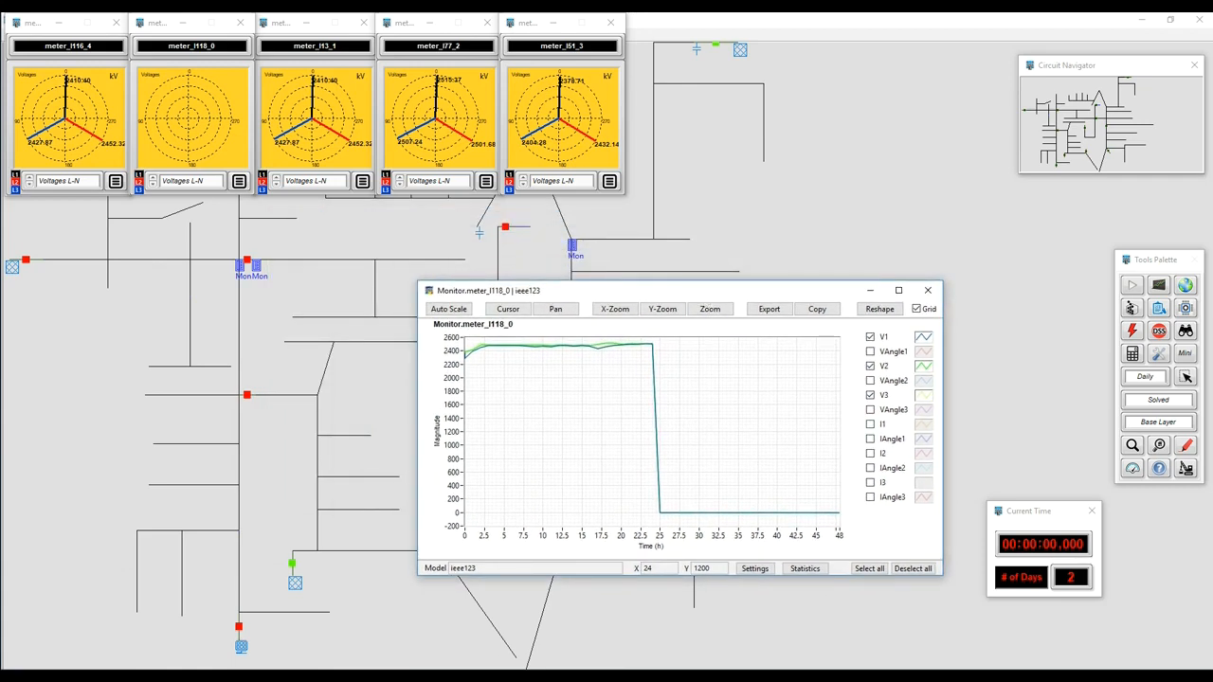
Step: Change the V3 curve's colour to black in the meter_l118_0 plot and close the plot window
right_click(923, 395)
mouse_move(947, 428)
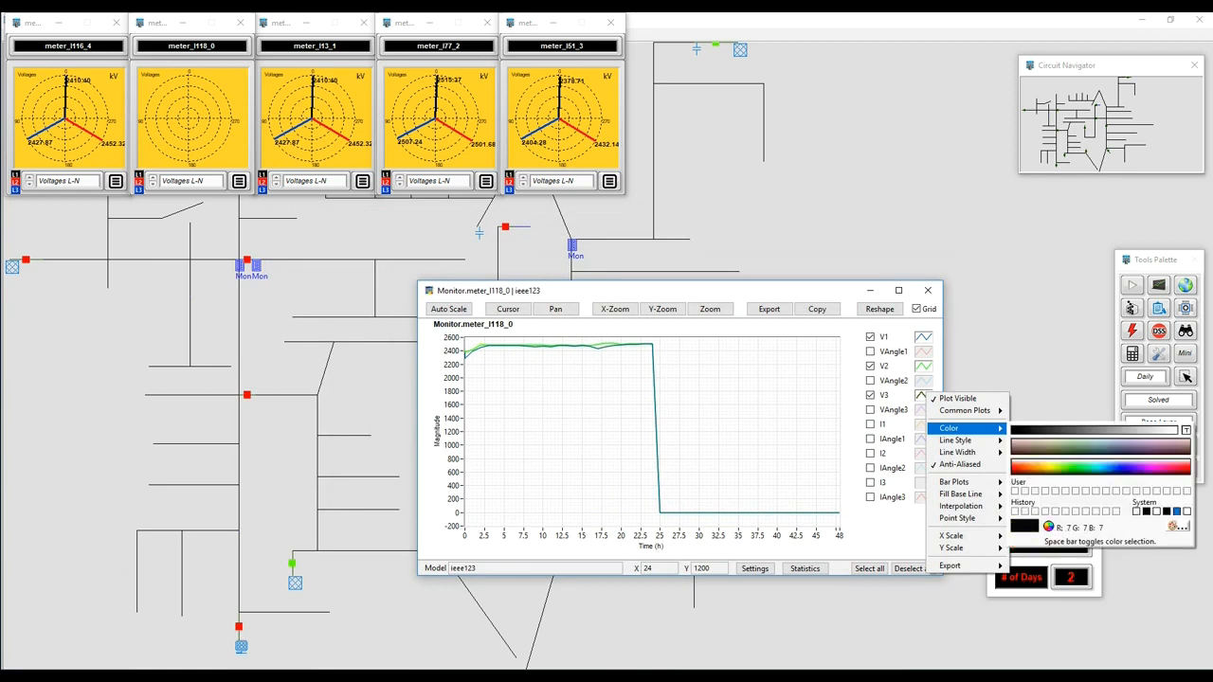
left_click(1016, 430)
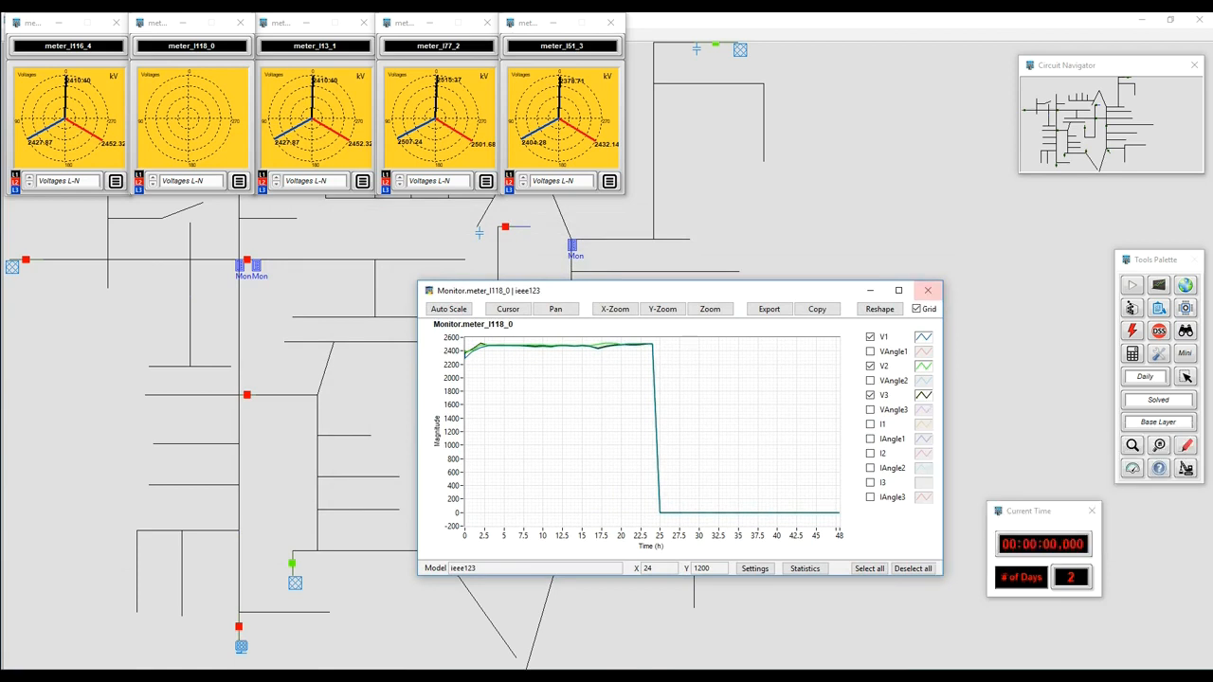
left_click(928, 290)
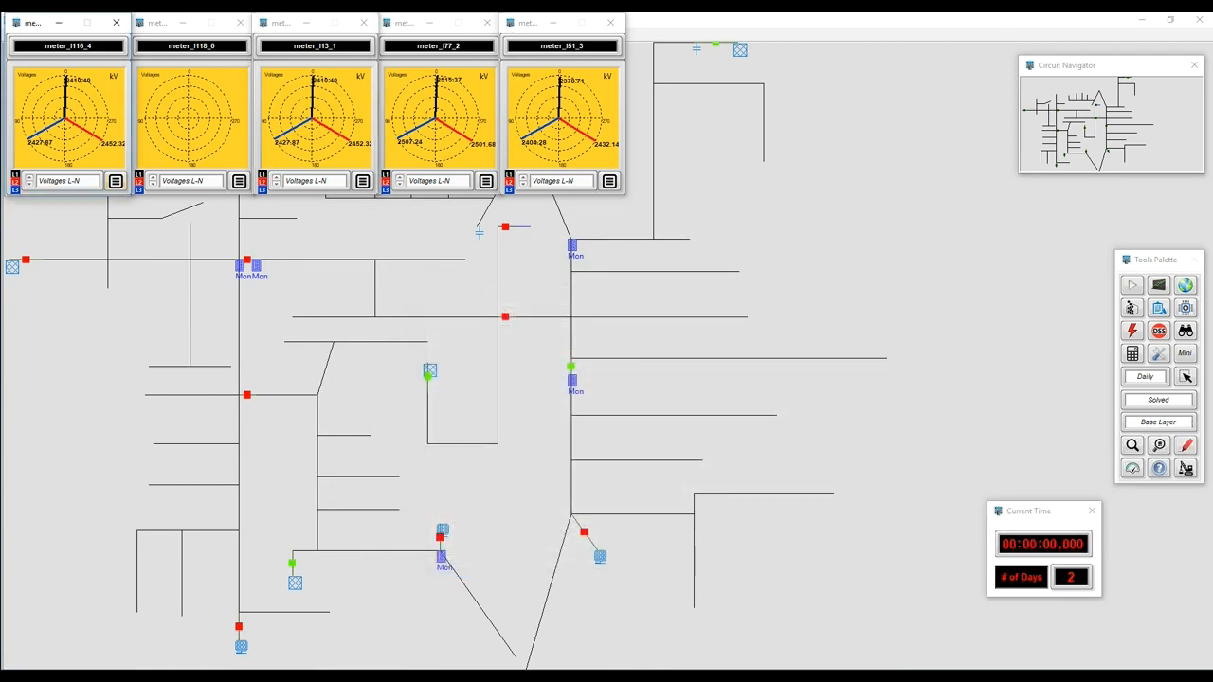
Step: Plot the recorded data of all the meters in OpenDSS Viewer and bring the meter_l118_0 plot to the front
left_click(116, 181)
left_click(101, 166)
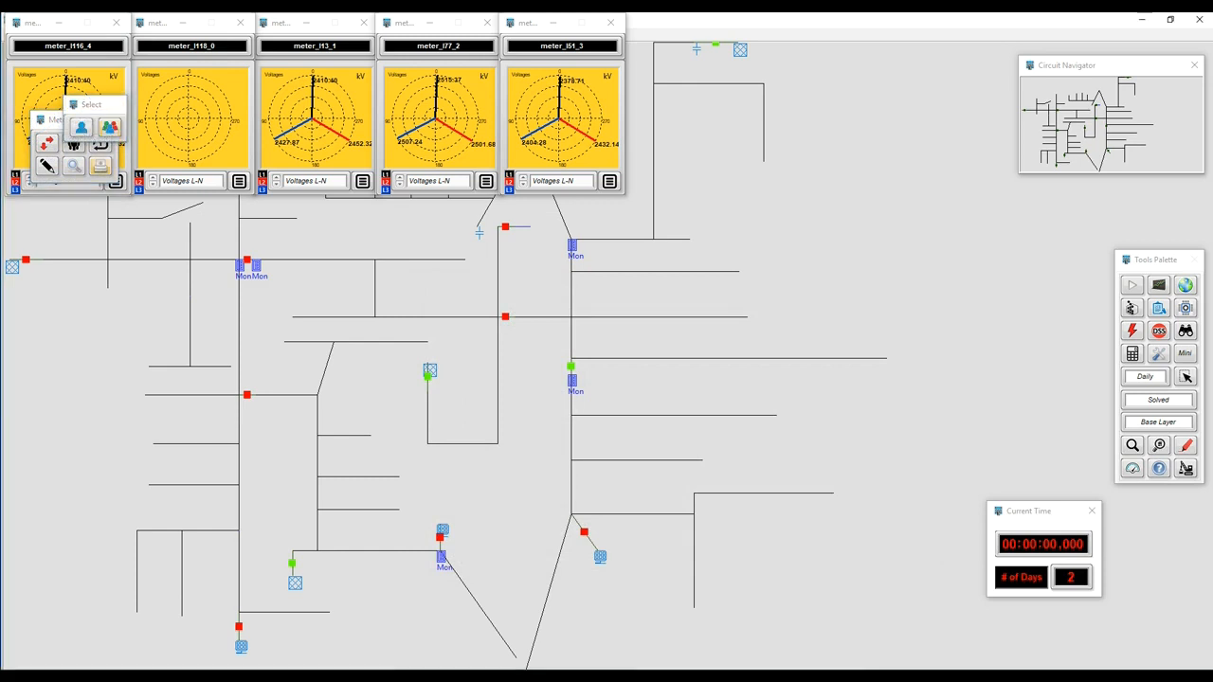
left_click(109, 127)
mouse_move(791, 676)
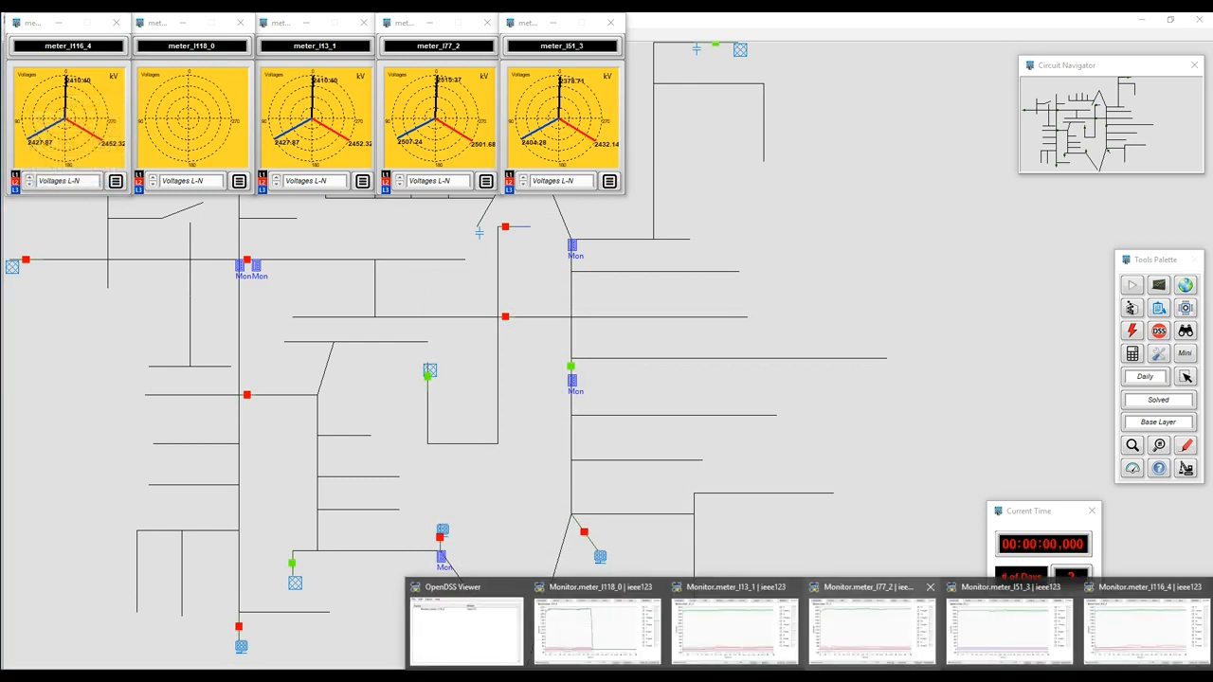
left_click(599, 625)
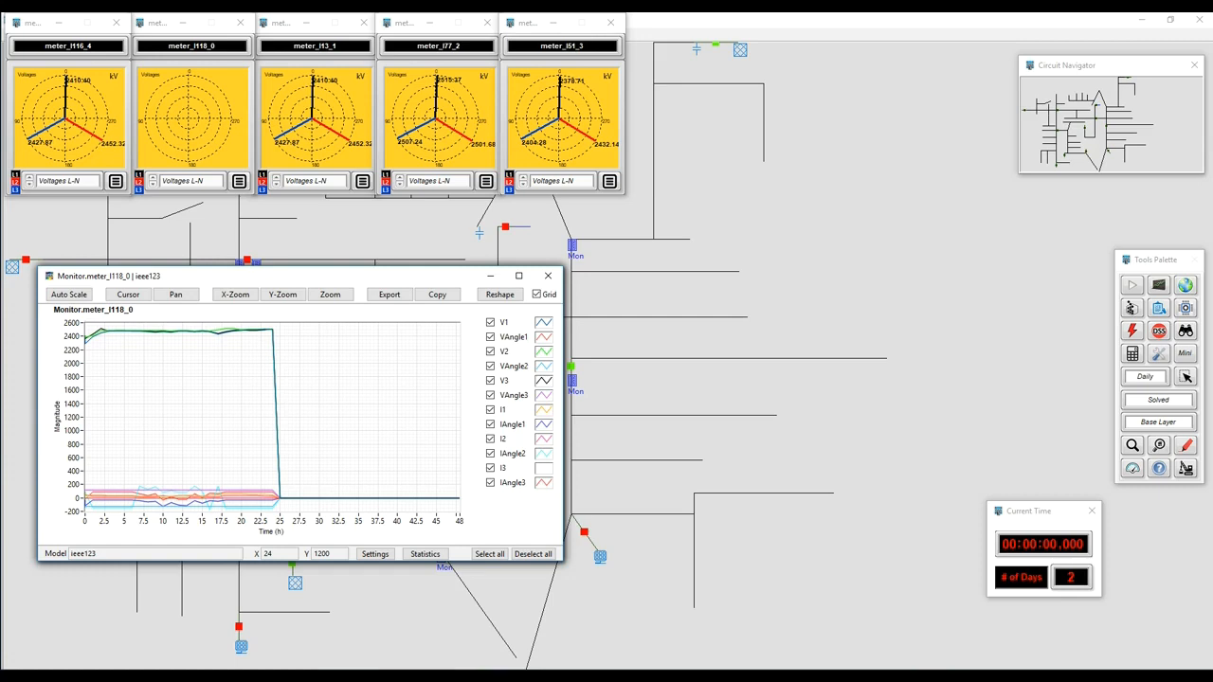
Step: Spread out the meter_l13_1 and meter_l51_3 plot windows so the meter_l118_0 plot can be seen beside them
mouse_move(791, 676)
left_click_drag(284, 275, 794, 71)
mouse_move(853, 676)
left_click(879, 633)
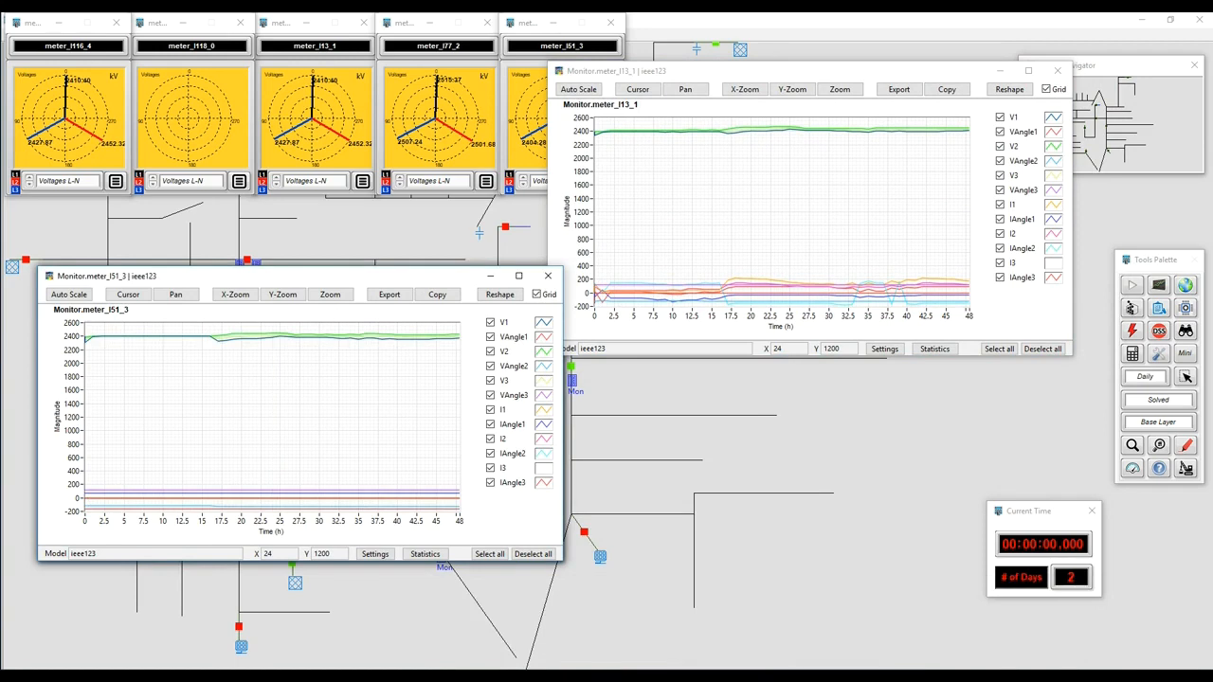
left_click_drag(284, 276, 738, 360)
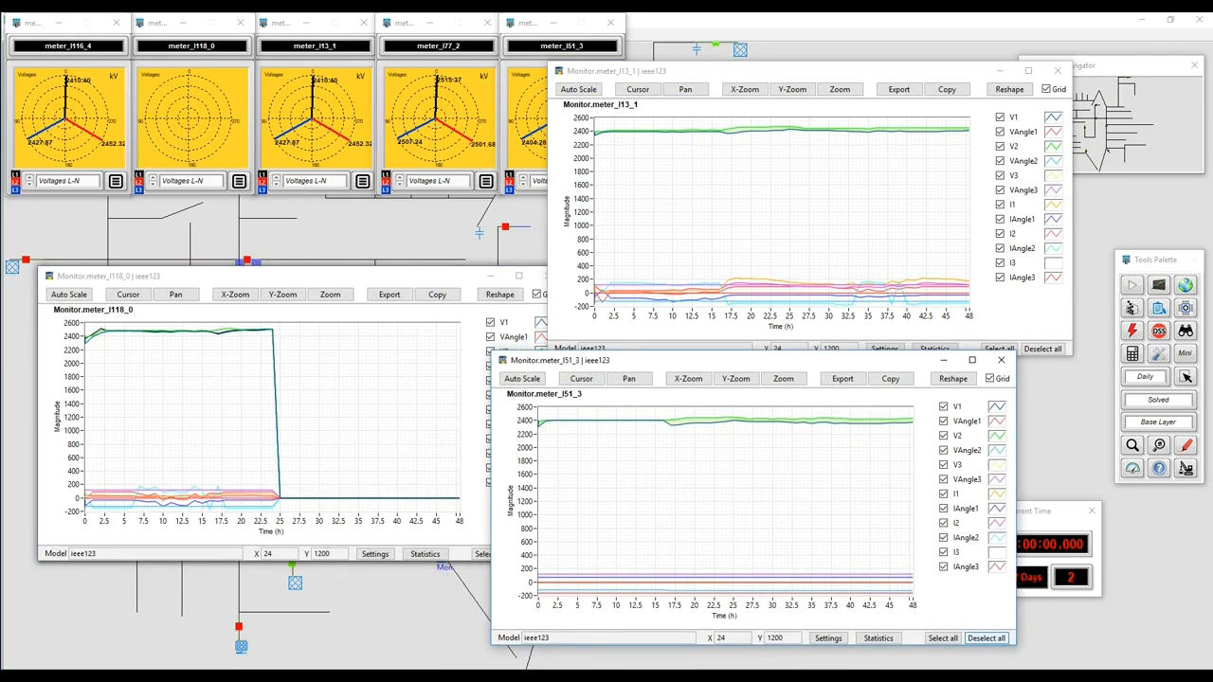
Step: Limit the meter_l51_3 plot to the V1, V2 and V3 curves and auto scale it
left_click(986, 637)
left_click(943, 406)
left_click(943, 435)
left_click(943, 464)
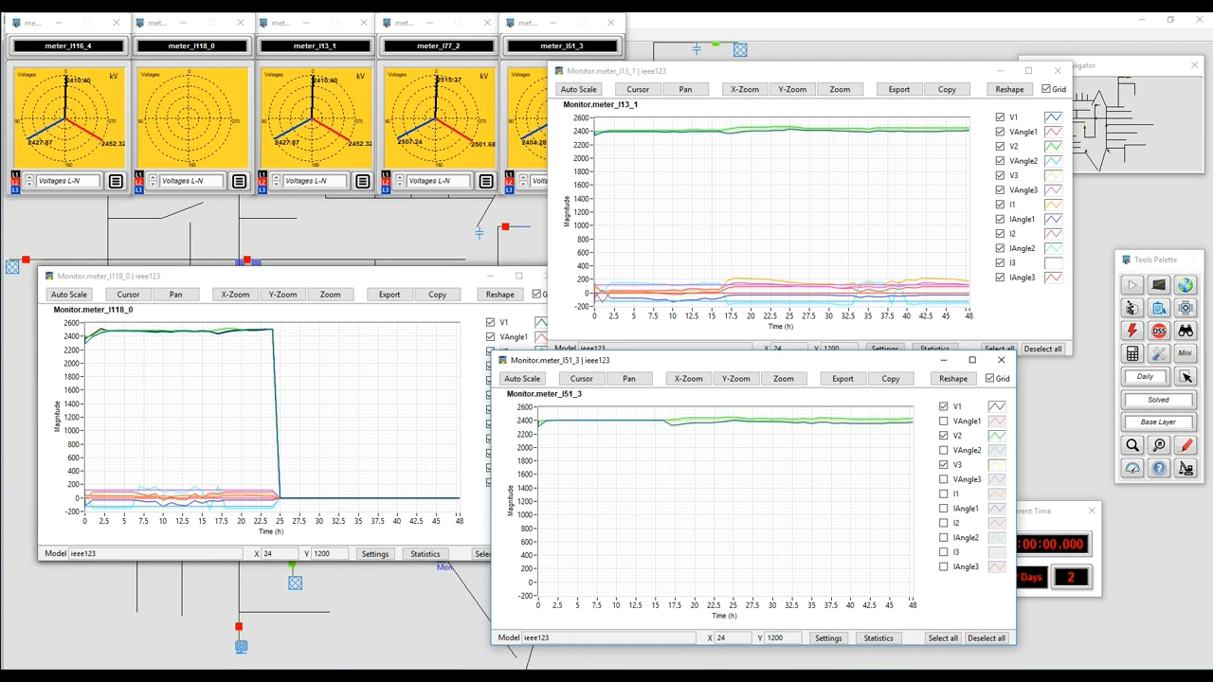
left_click(522, 378)
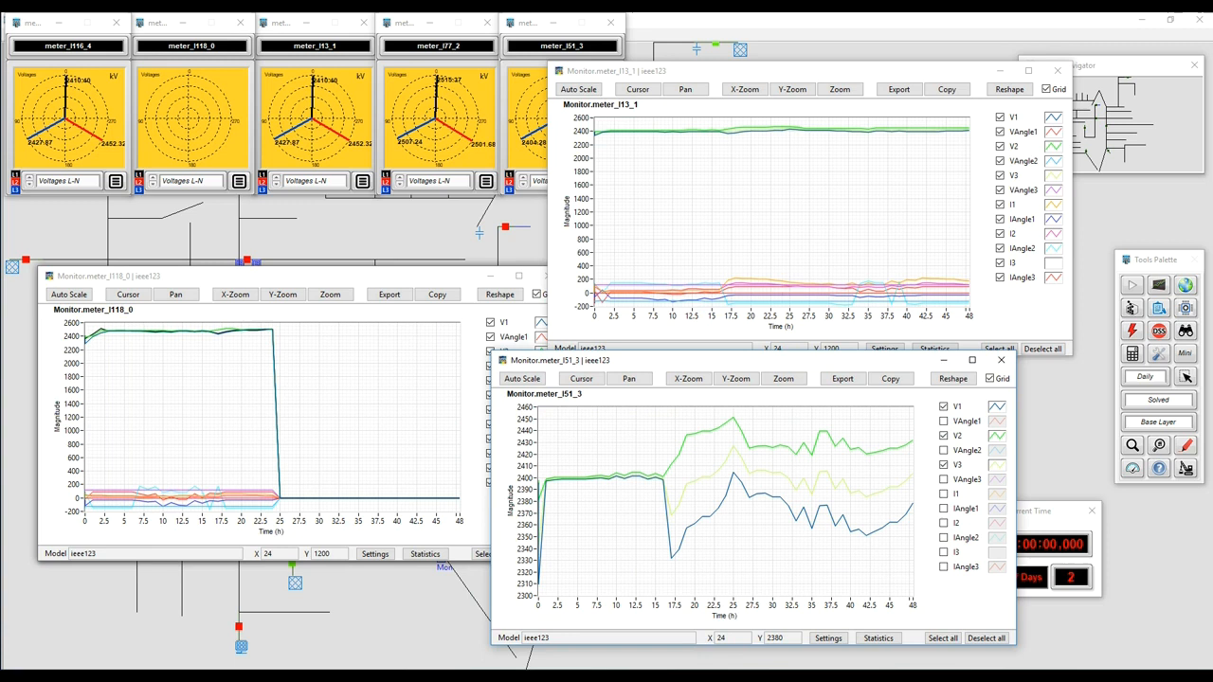
Step: Limit the meter_l118_0 plot to the V1, V2 and V3 curves
left_click(473, 532)
left_click(534, 554)
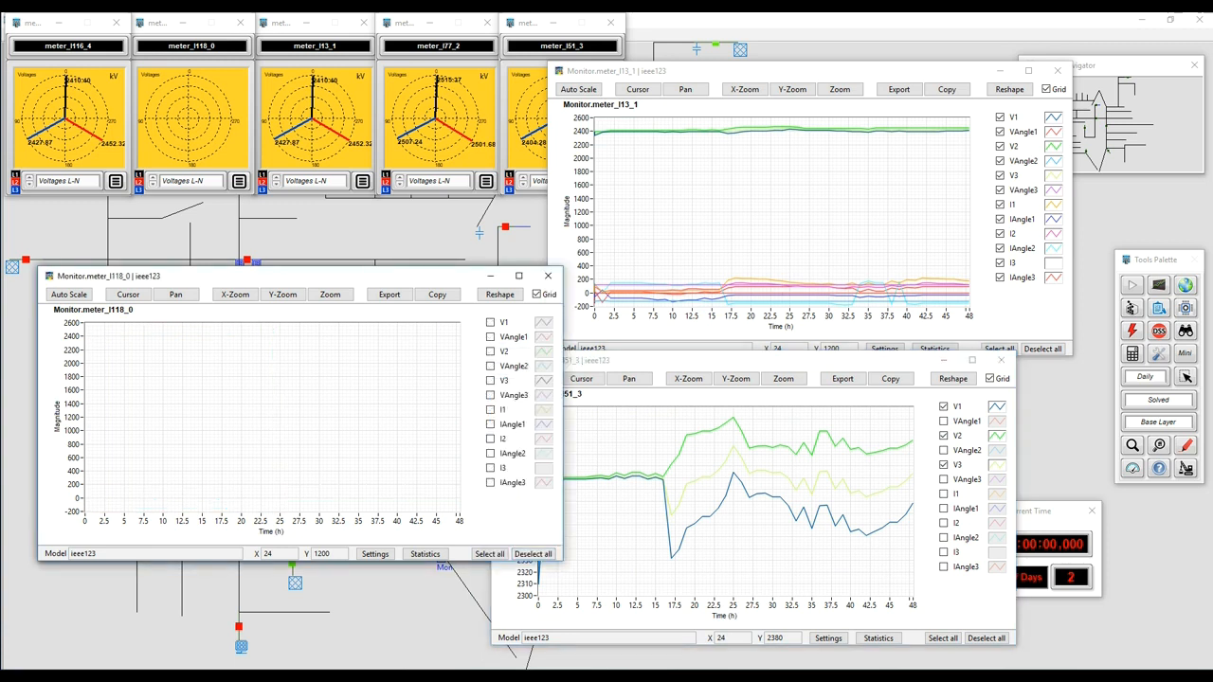
left_click(490, 322)
left_click(489, 351)
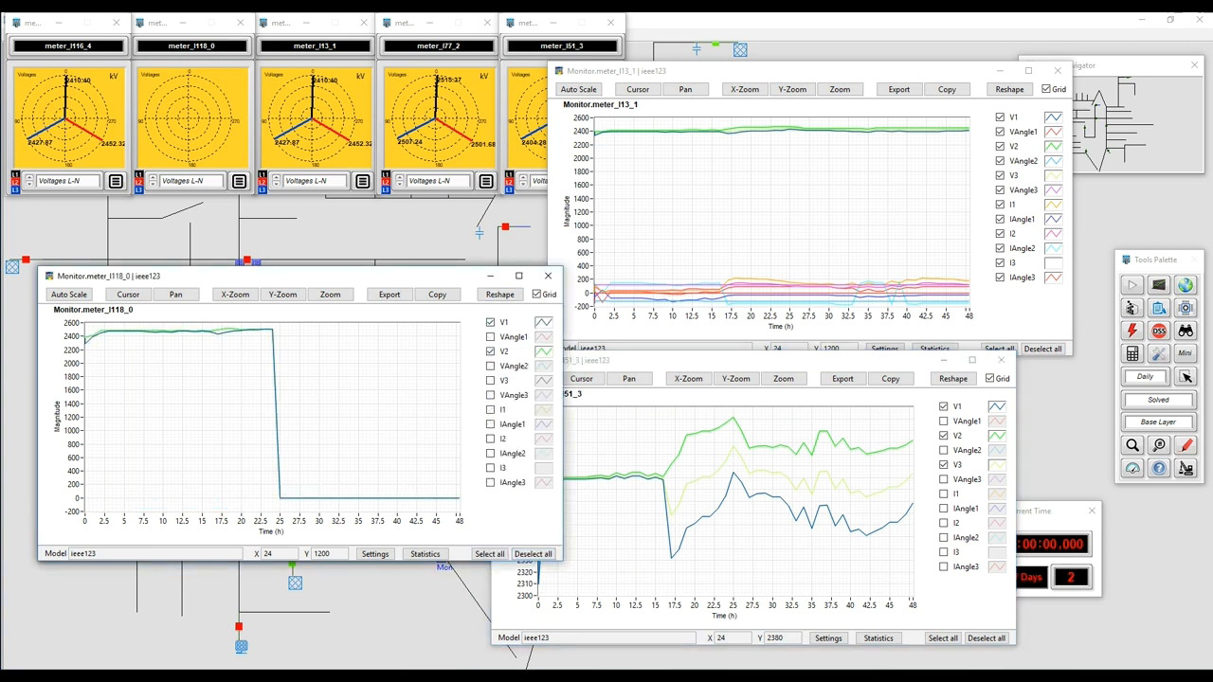
left_click(490, 380)
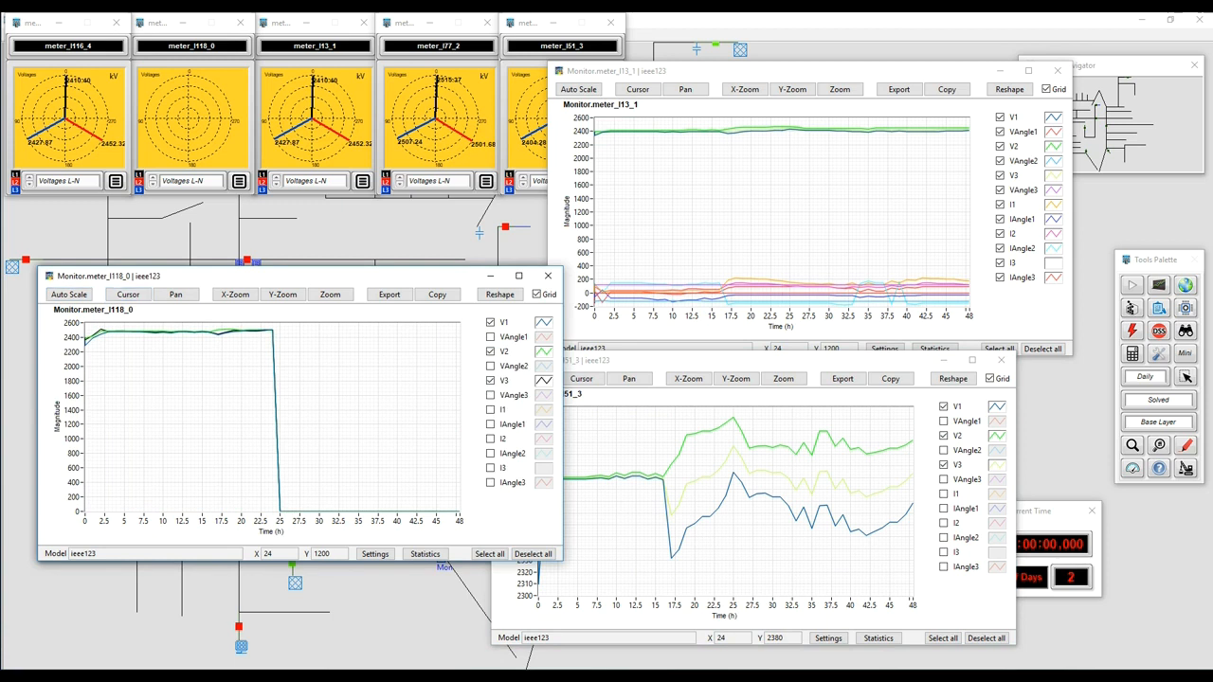
Step: Limit the meter_l13_1 plot to the V1, V2 and V3 curves and auto scale it
left_click(788, 72)
left_click(1042, 349)
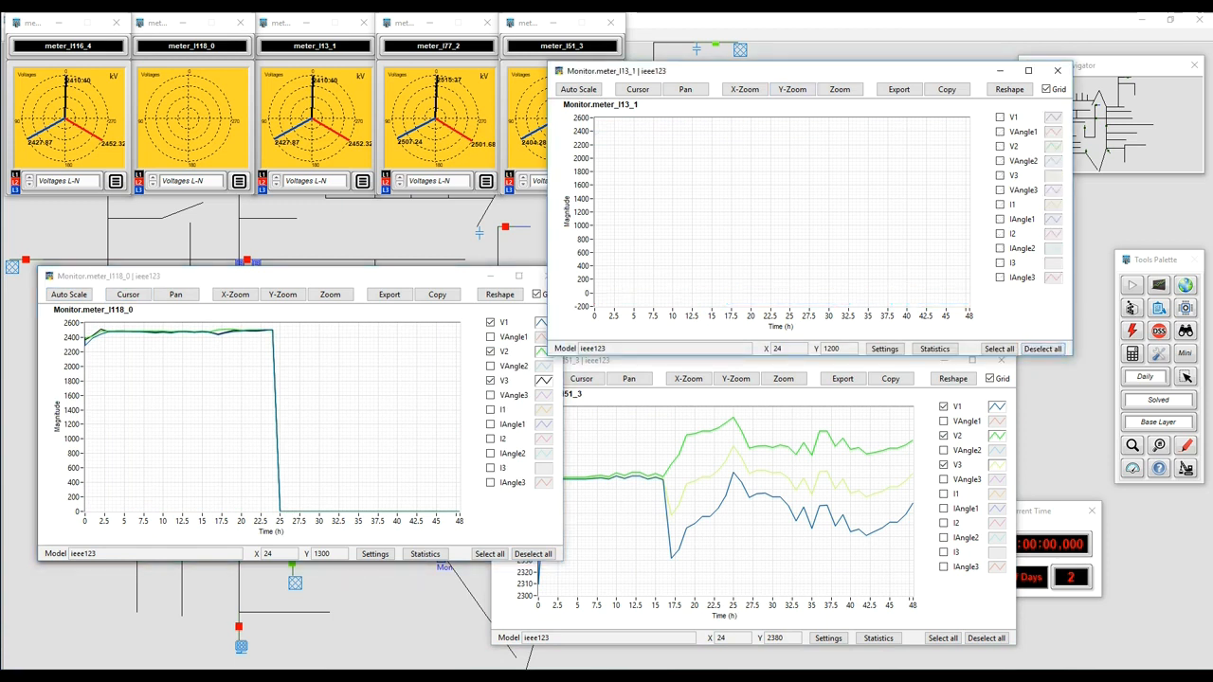
left_click(999, 116)
left_click(1000, 146)
left_click(1000, 175)
left_click(578, 89)
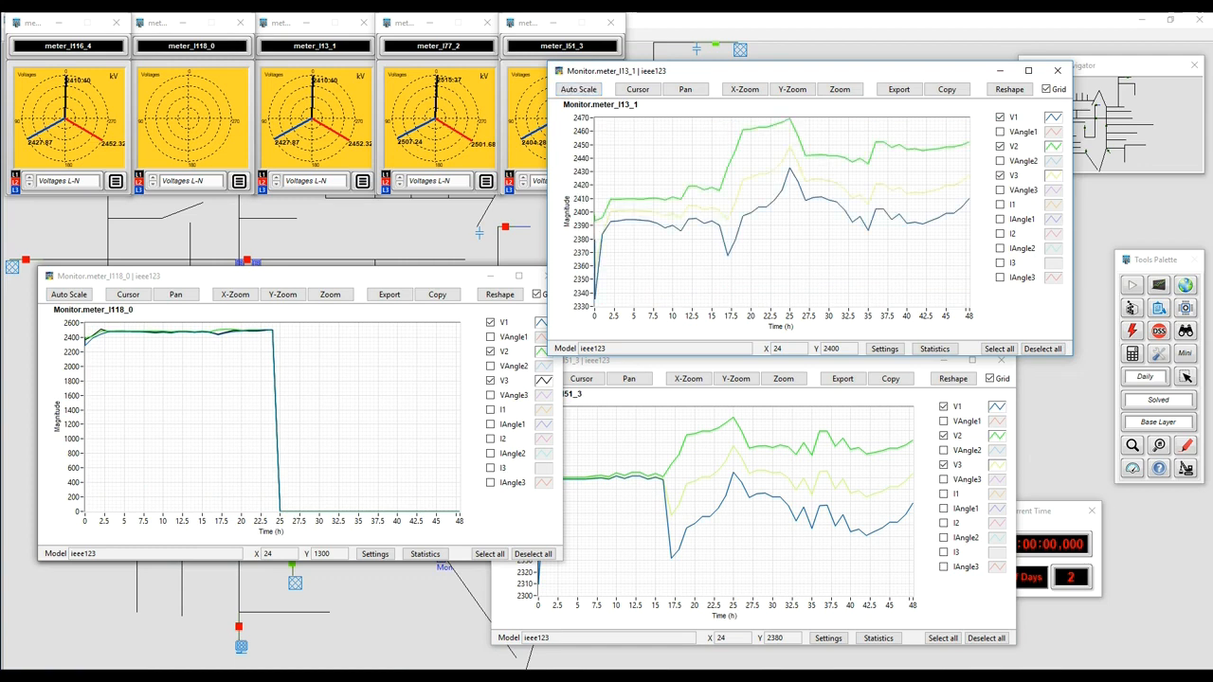
Step: Move the meter_l118_0 plot away from the meter_l116_4 plot and close the meter_l118_0 and meter_l13_1 plots
left_click_drag(417, 279, 1000, 307)
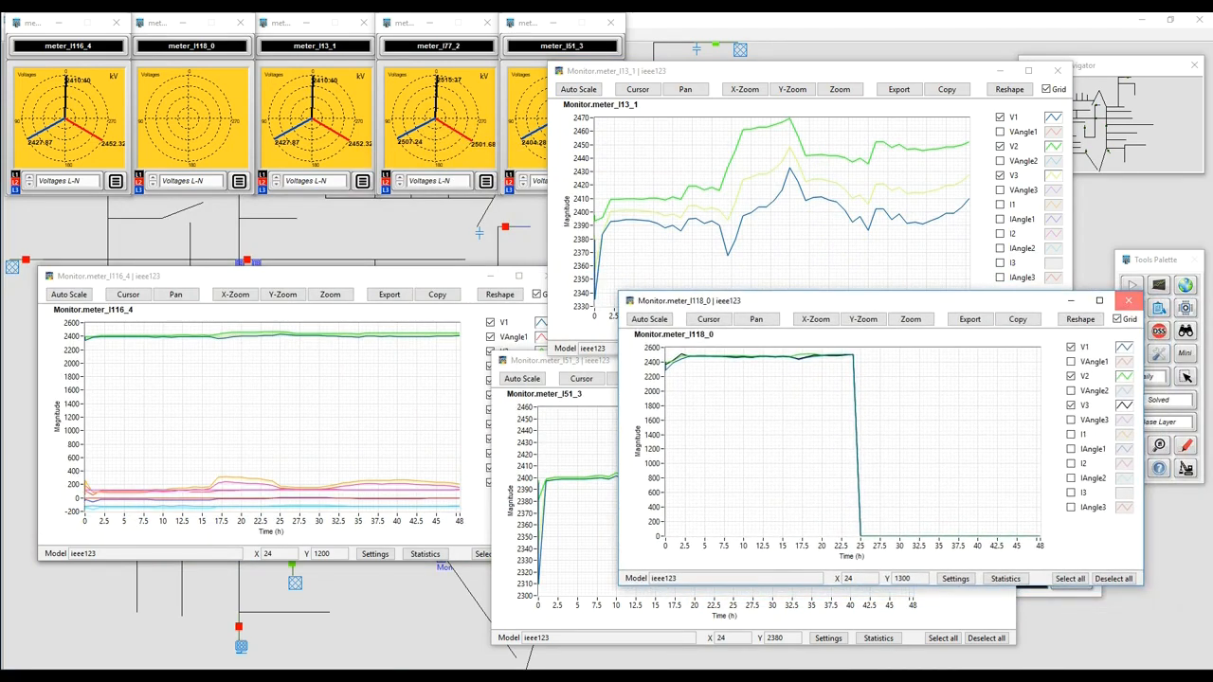
left_click(1128, 301)
left_click(1058, 71)
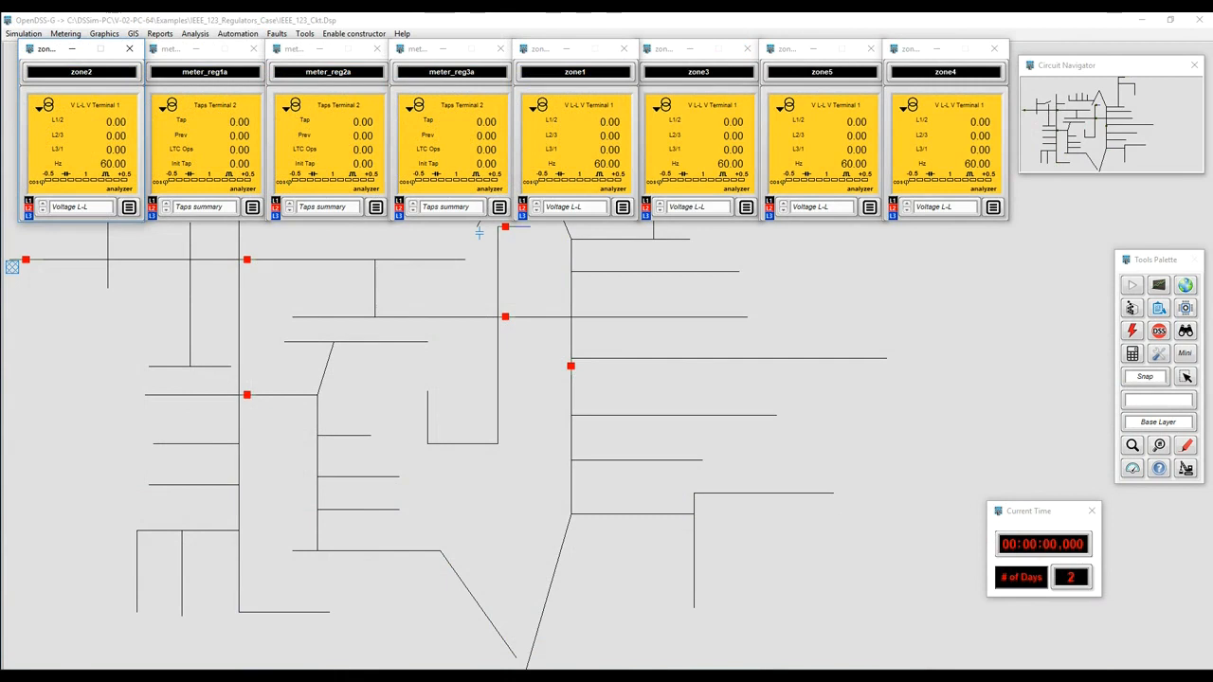
Step: View meter_reg1a's Detailed info display and return it to the Taps summary
left_click(199, 207)
left_click(192, 212)
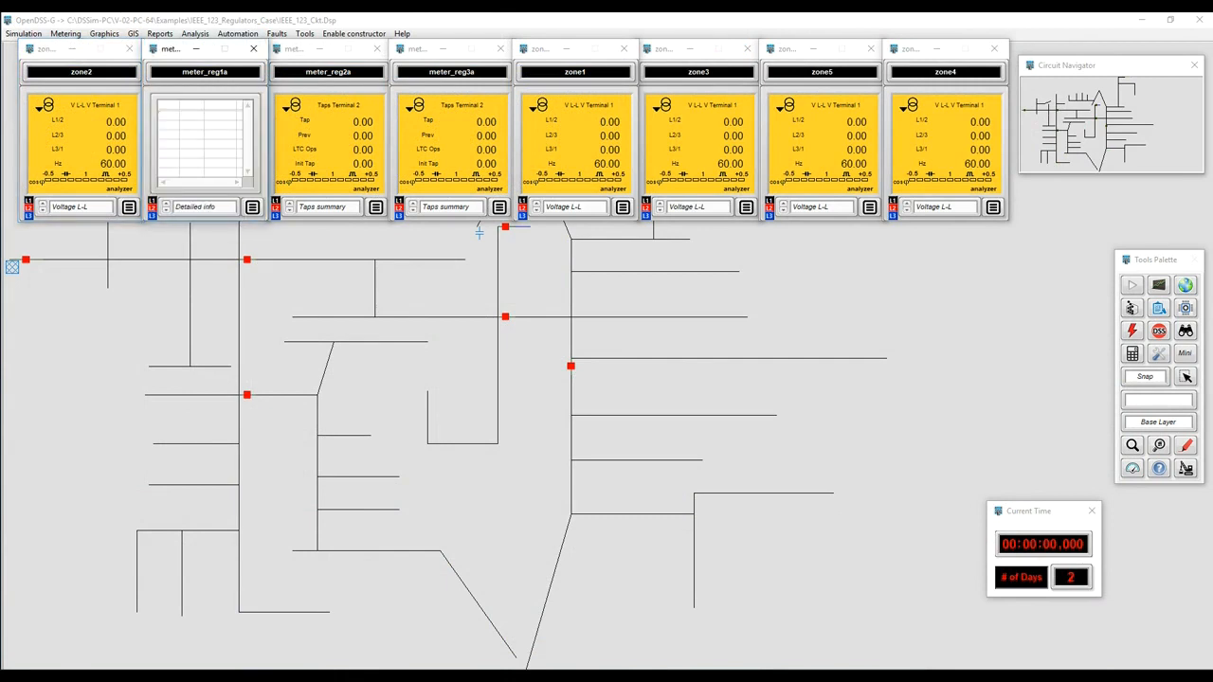
left_click(199, 206)
left_click(189, 187)
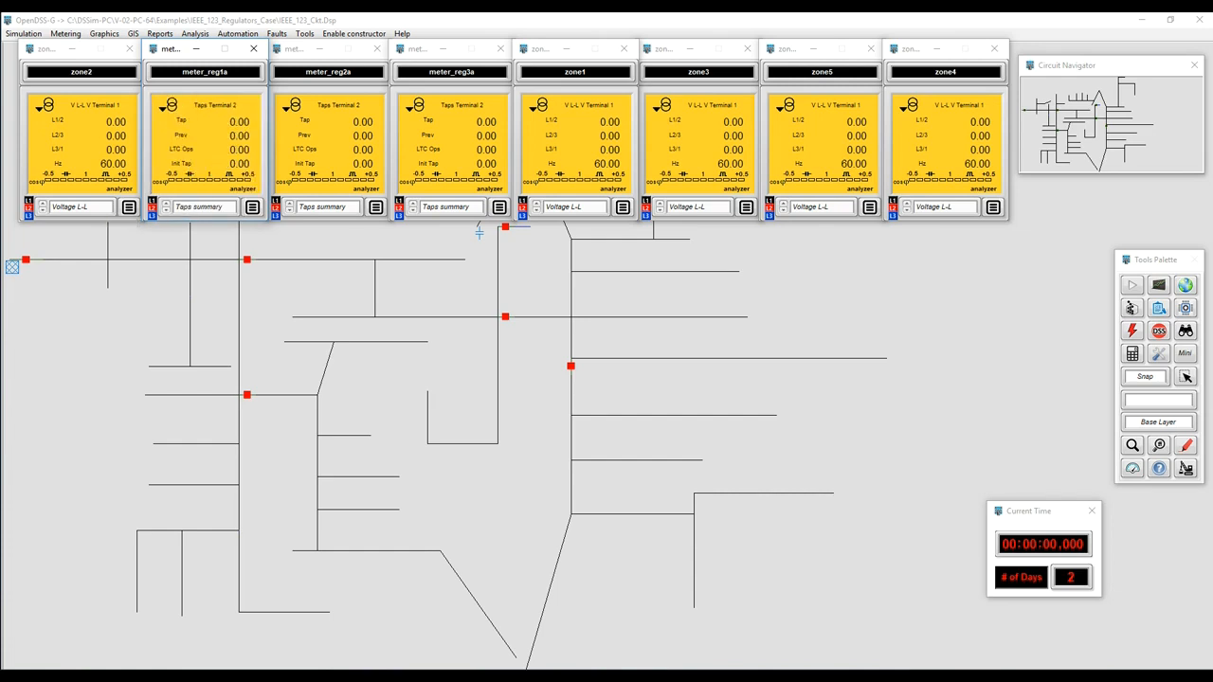
Step: Set the zone2 meter to display Voltages L-N (phasors) and apply that display to all the zone meters
left_click(76, 206)
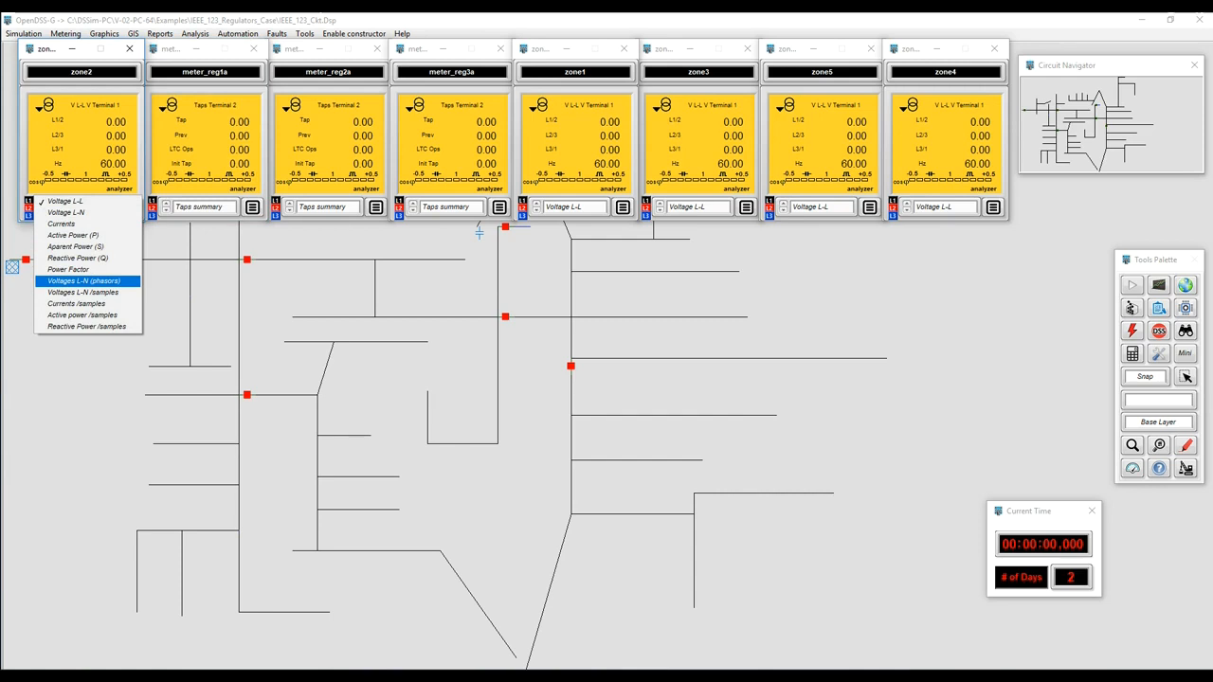
left_click(84, 282)
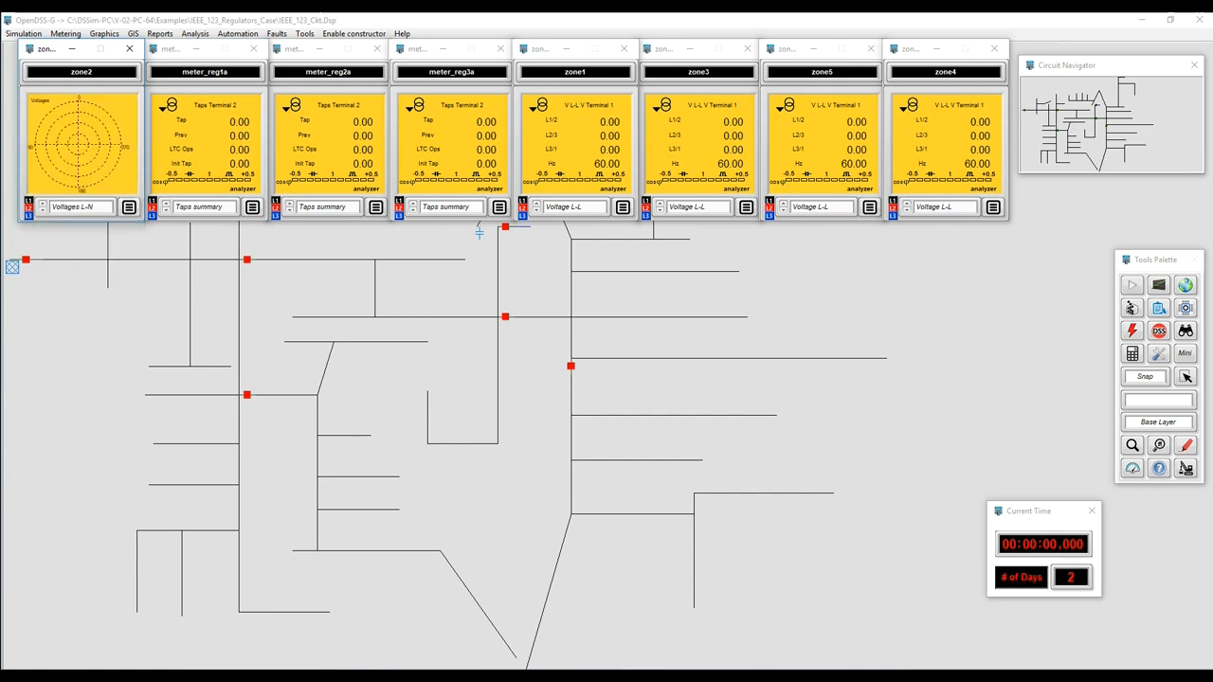
left_click(128, 207)
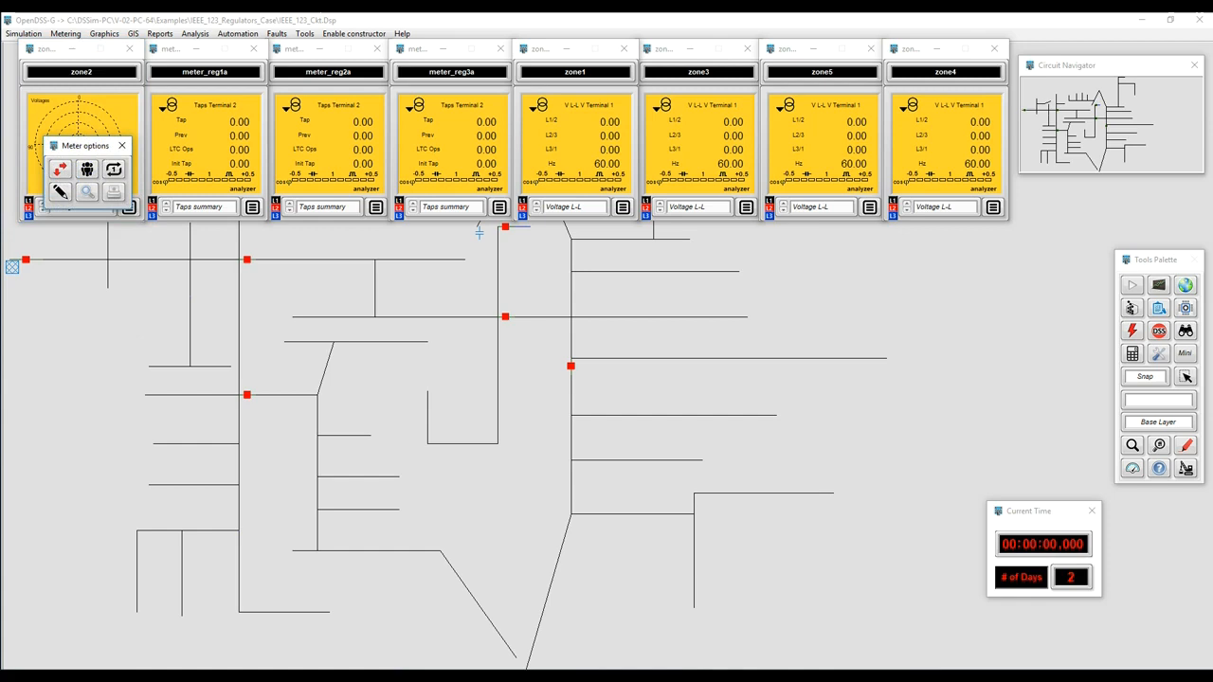
left_click(87, 170)
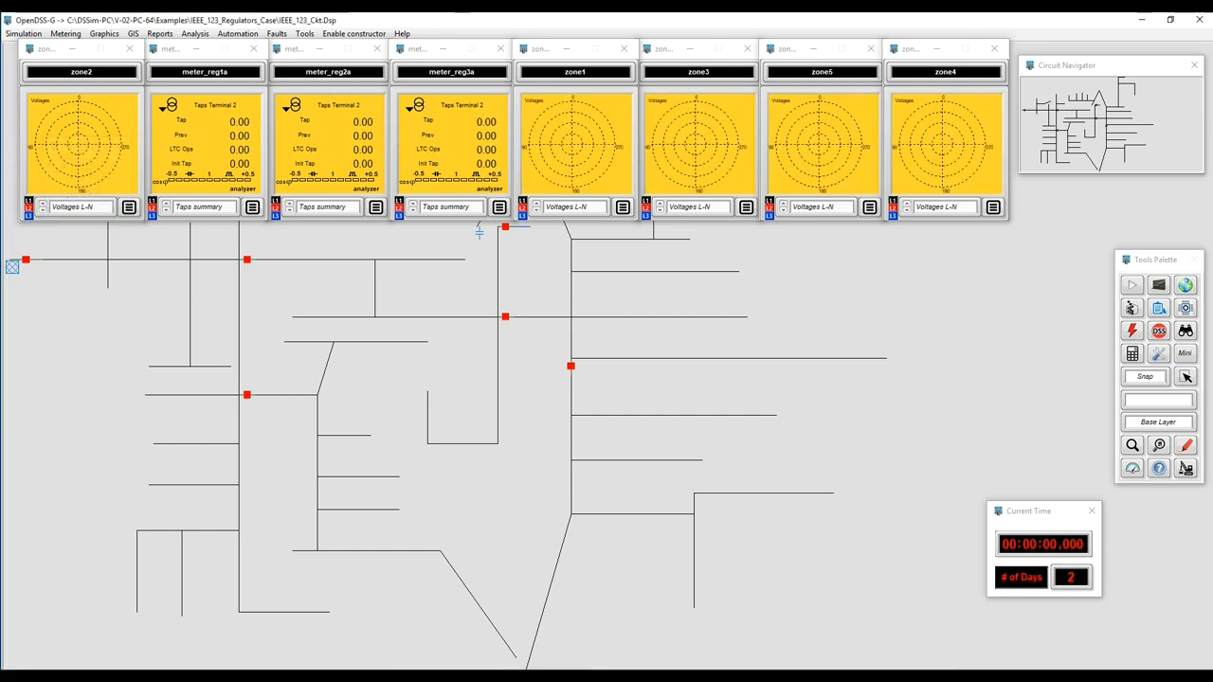
Step: Flag the regulators on the circuit in red along with the element types already selected
left_click(1185, 445)
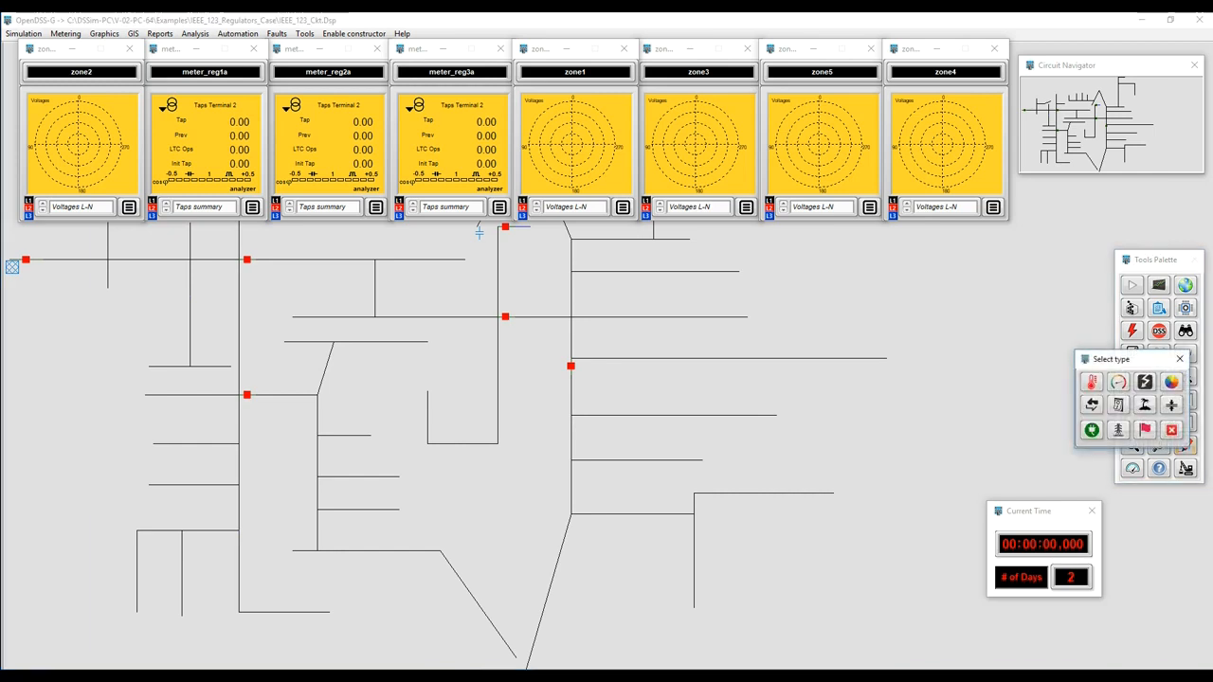
left_click(1142, 431)
left_click(695, 333)
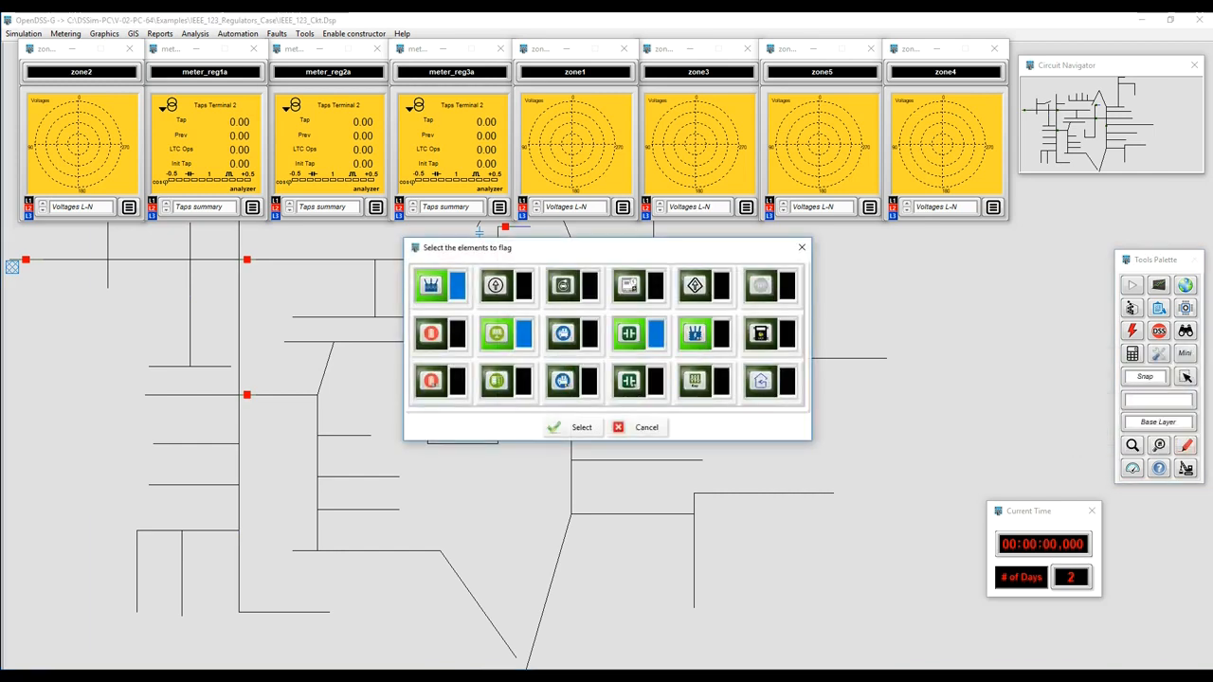
left_click(721, 333)
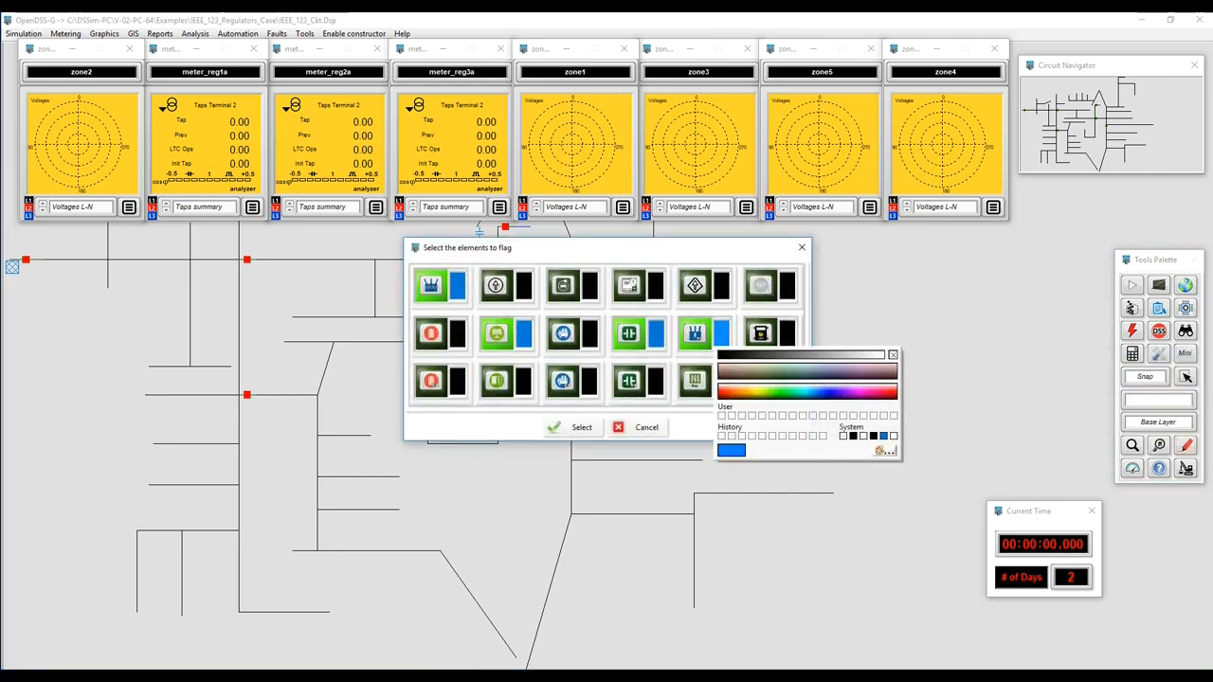
left_click(721, 391)
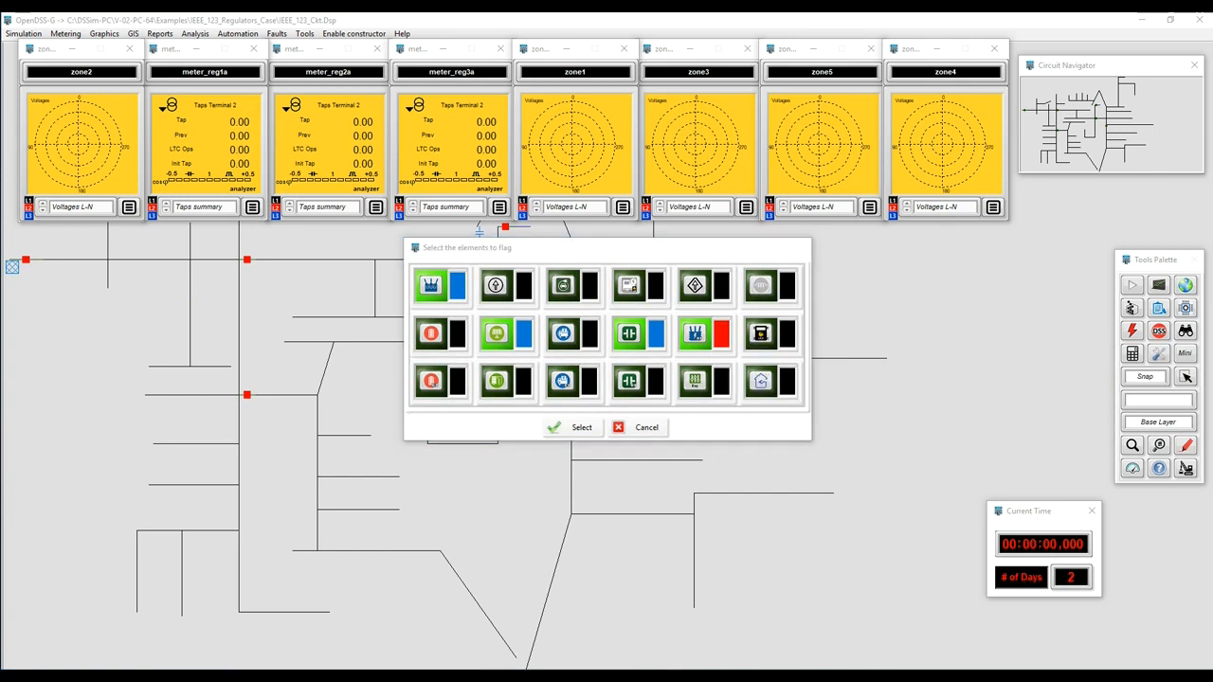
left_click(574, 428)
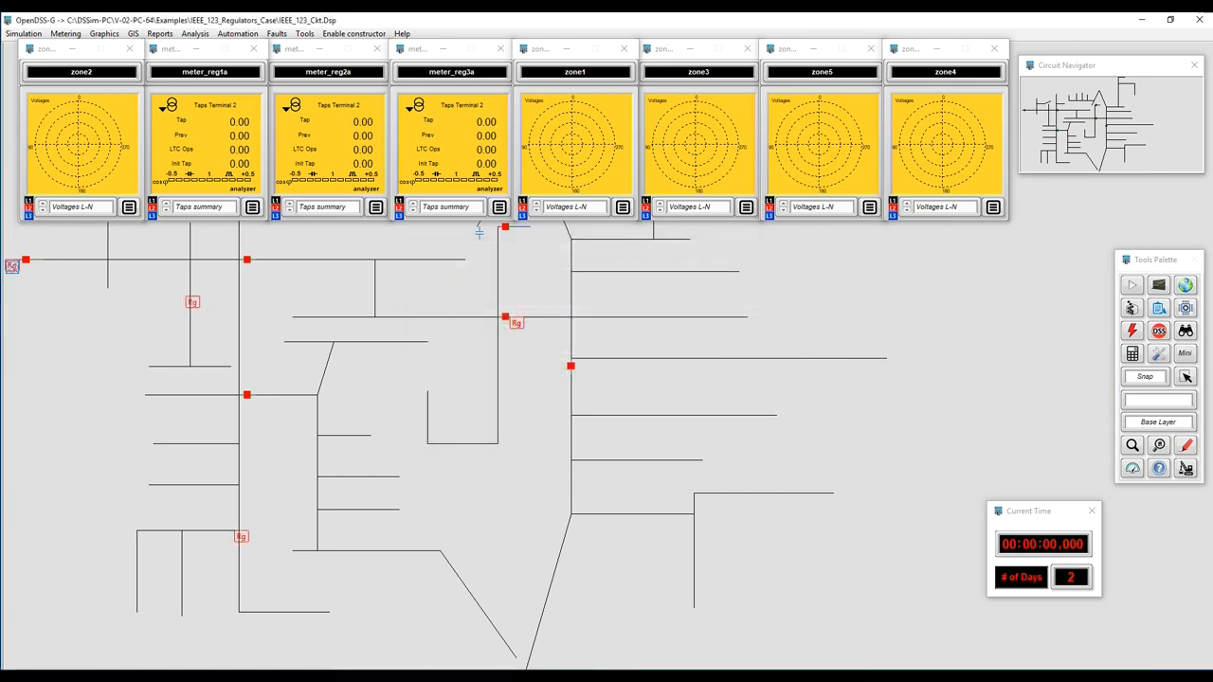
Step: Locate meter_reg1a's monitored element, transformer.reg1a, in the schematic and close the element finder
left_click(252, 207)
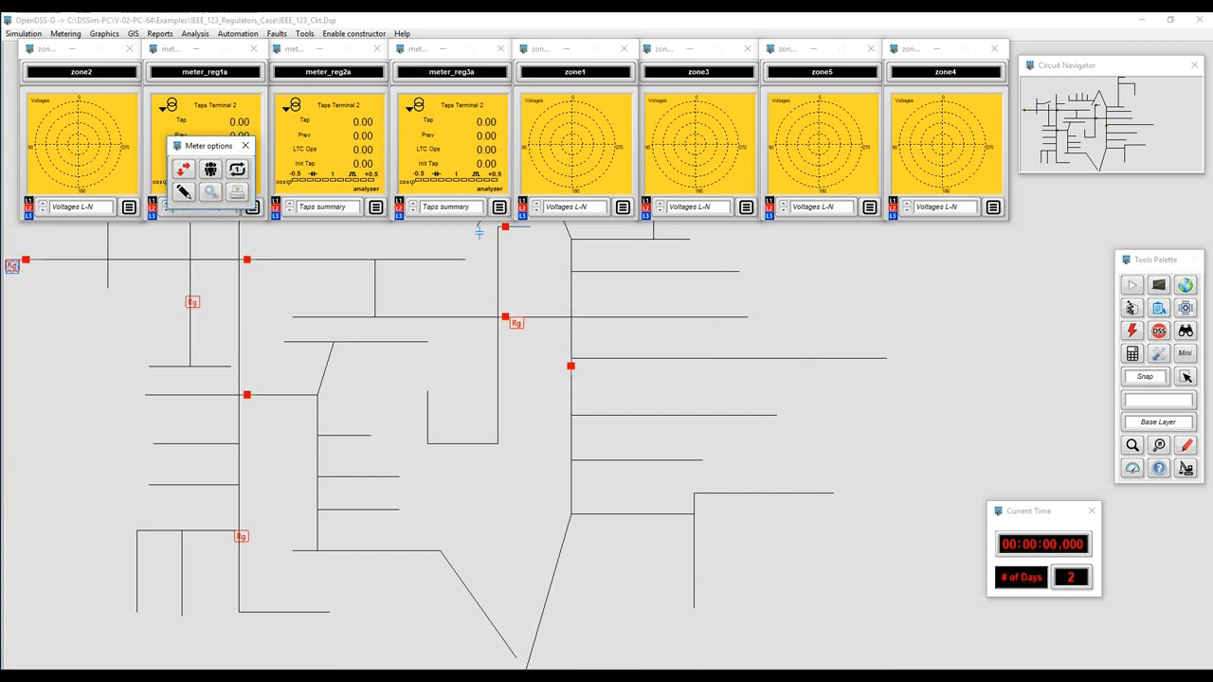
left_click(183, 193)
left_click(251, 235)
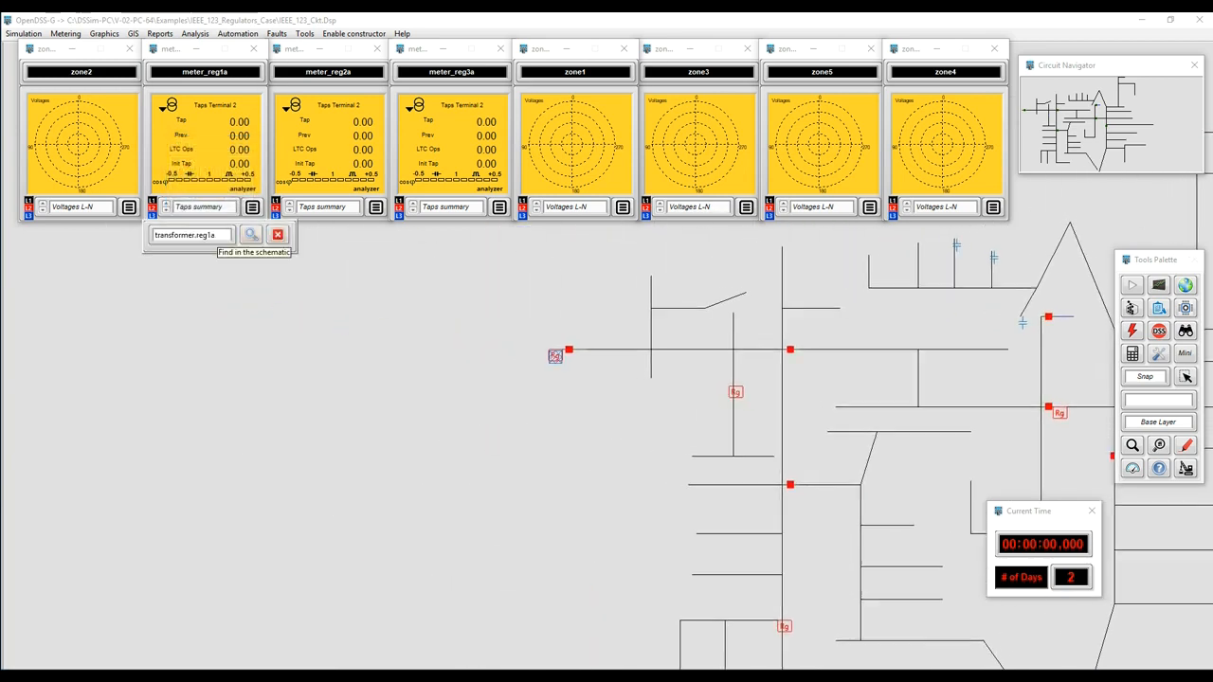
left_click(277, 235)
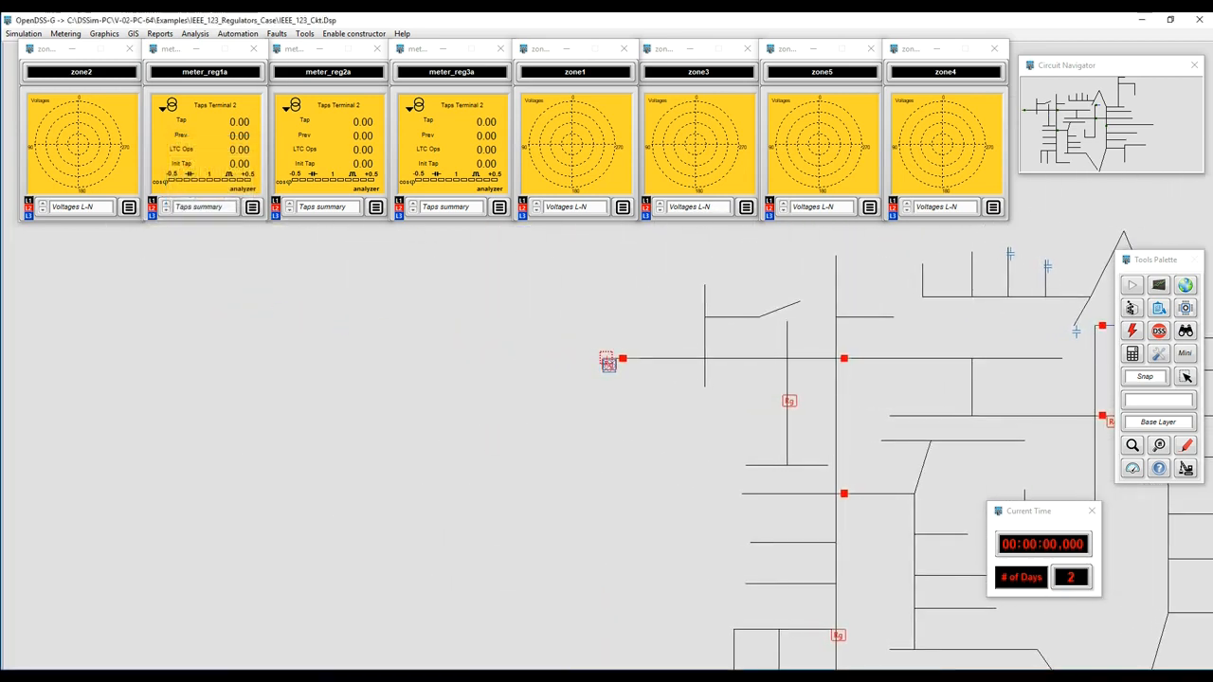
Step: Locate the monitored elements of meter_reg2a (transformer.reg2a) and meter_reg3a in the schematic
left_click(375, 206)
left_click(306, 192)
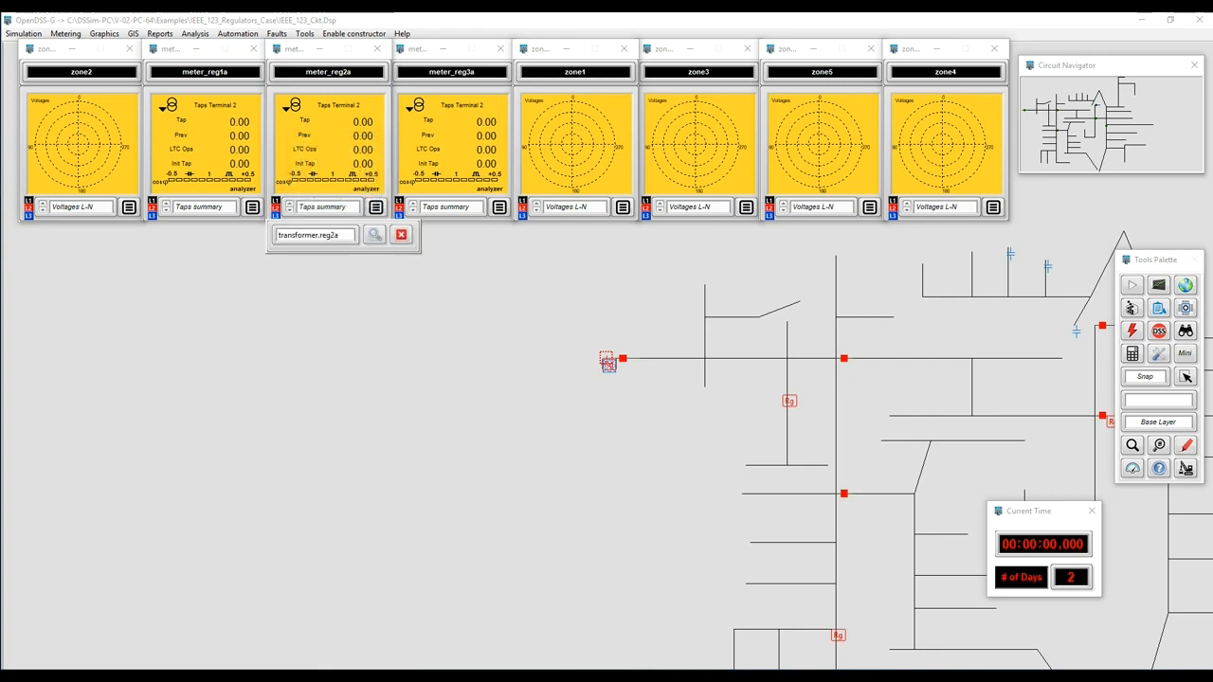
left_click(374, 234)
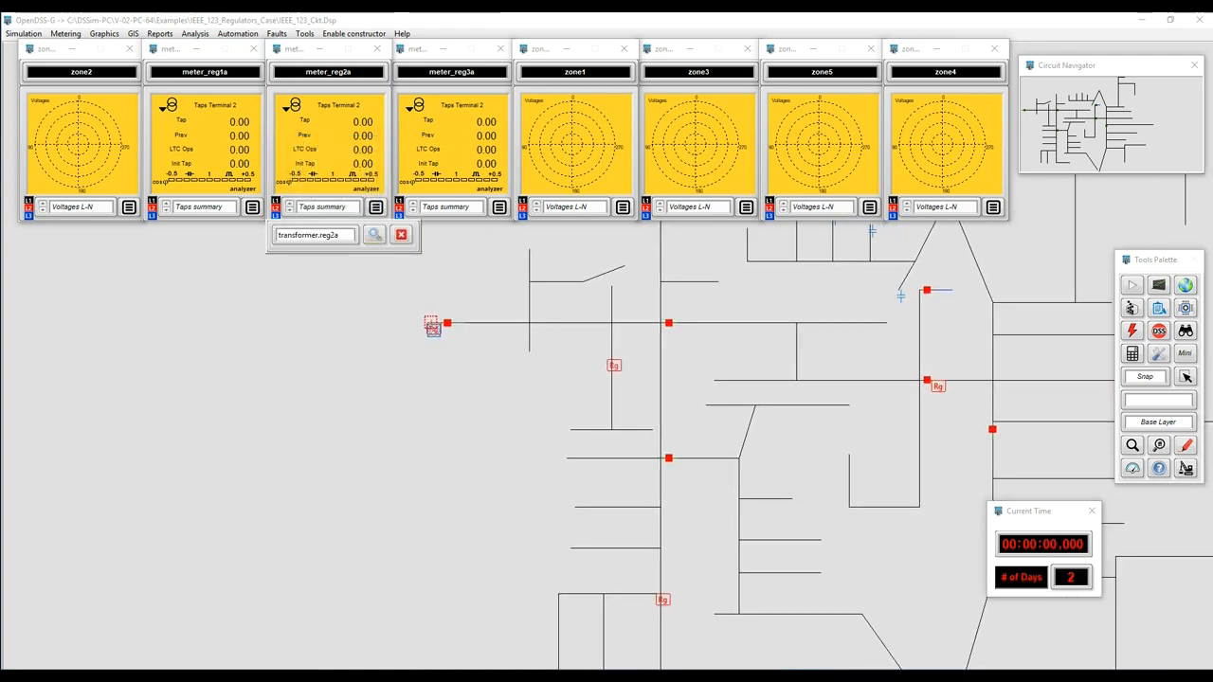
left_click(401, 234)
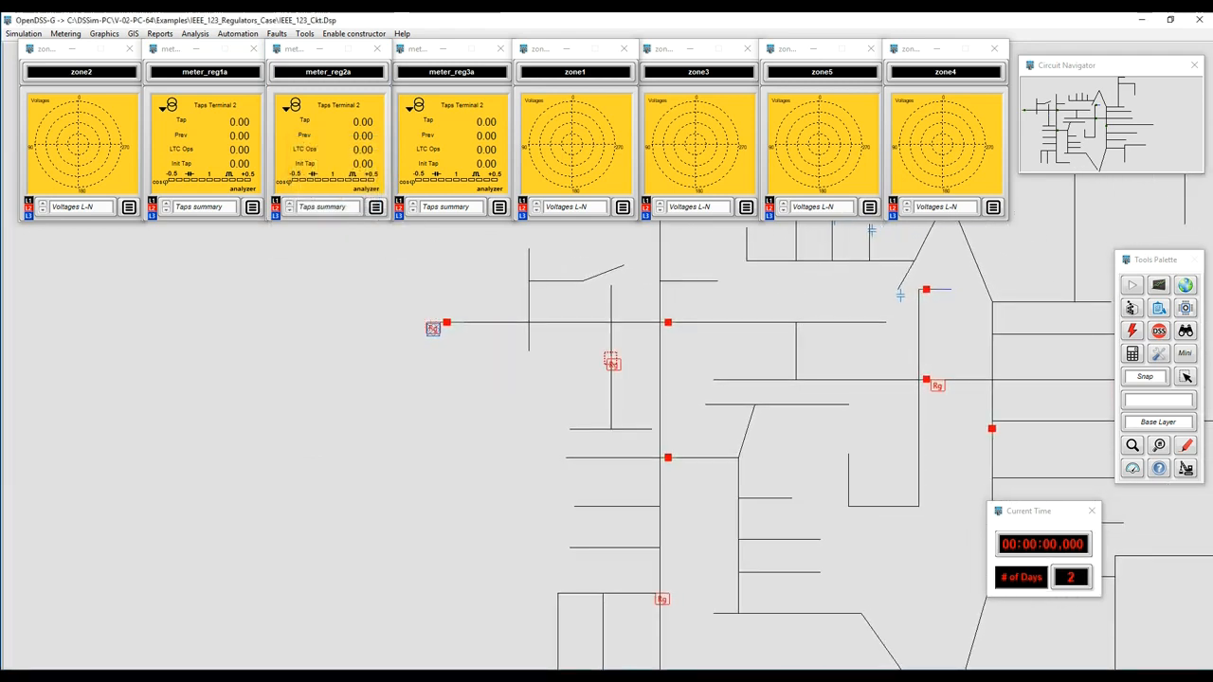
left_click(500, 206)
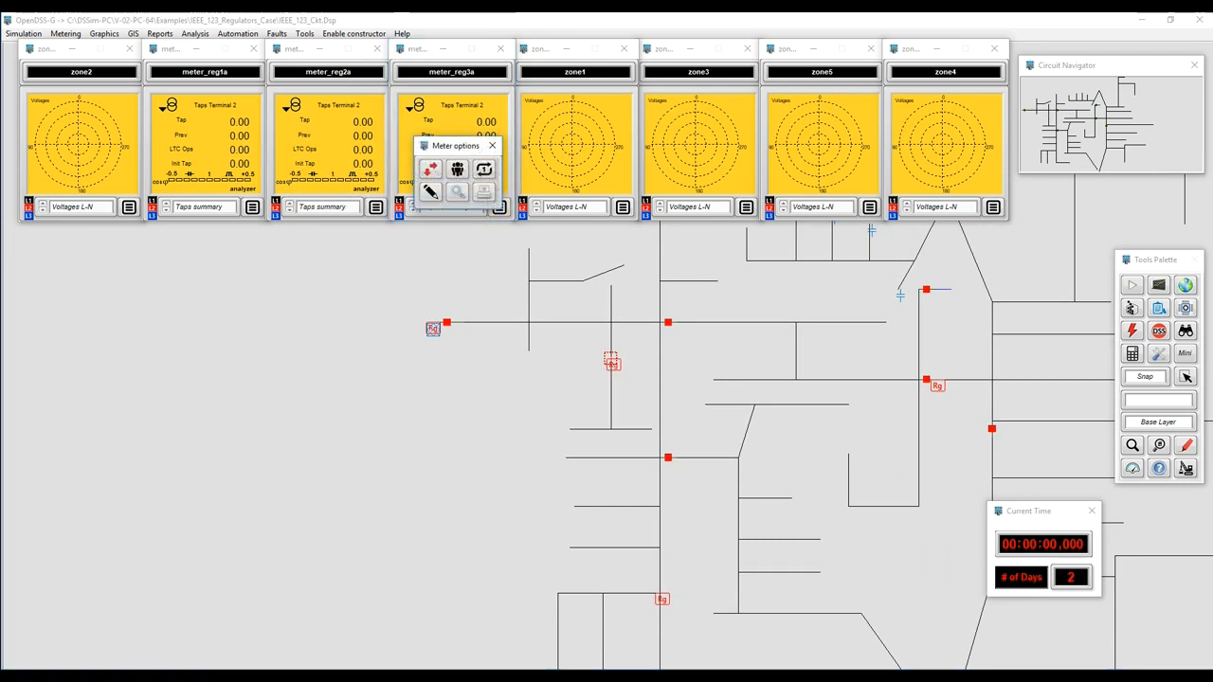
left_click(458, 193)
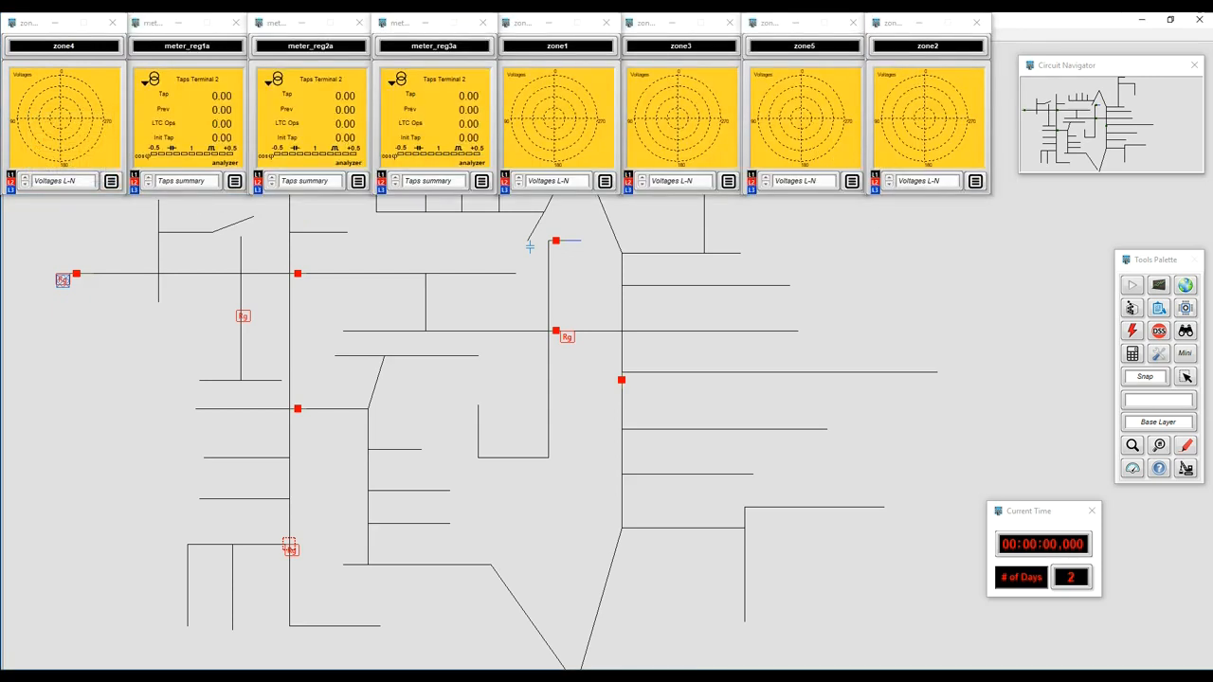
Step: Set the simulation mode to Daily in the simulation configuration and solve the circuit
left_click(1159, 353)
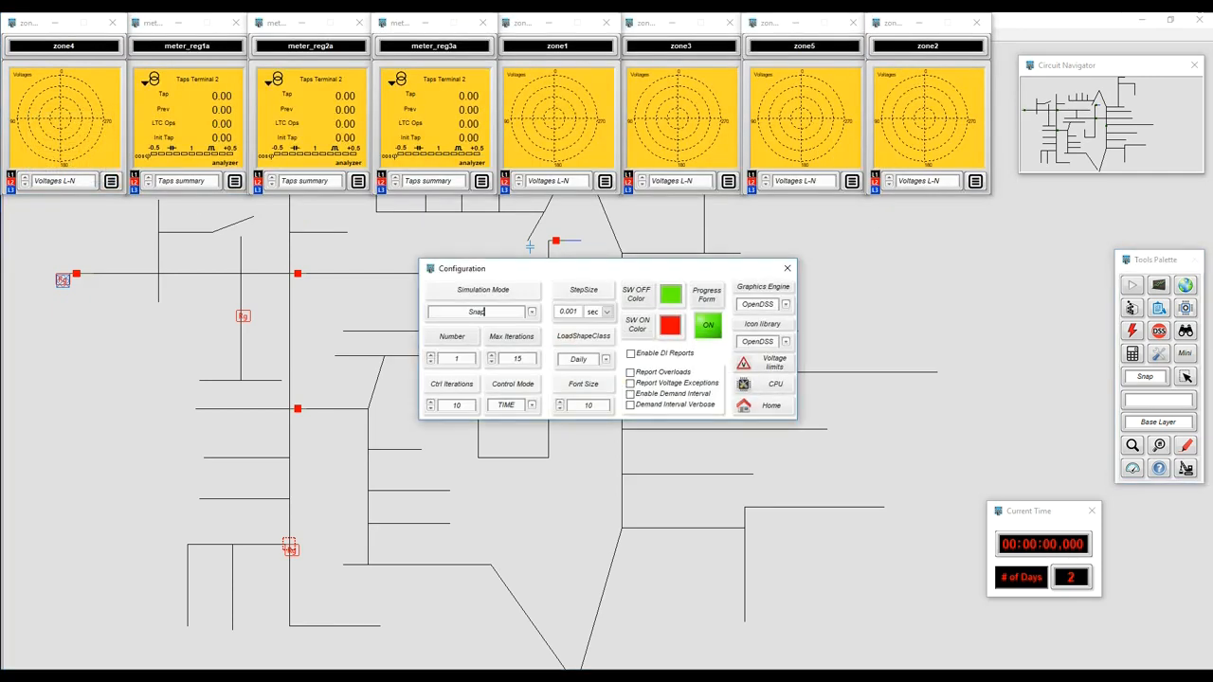
type("Daily")
type("0")
left_click(772, 405)
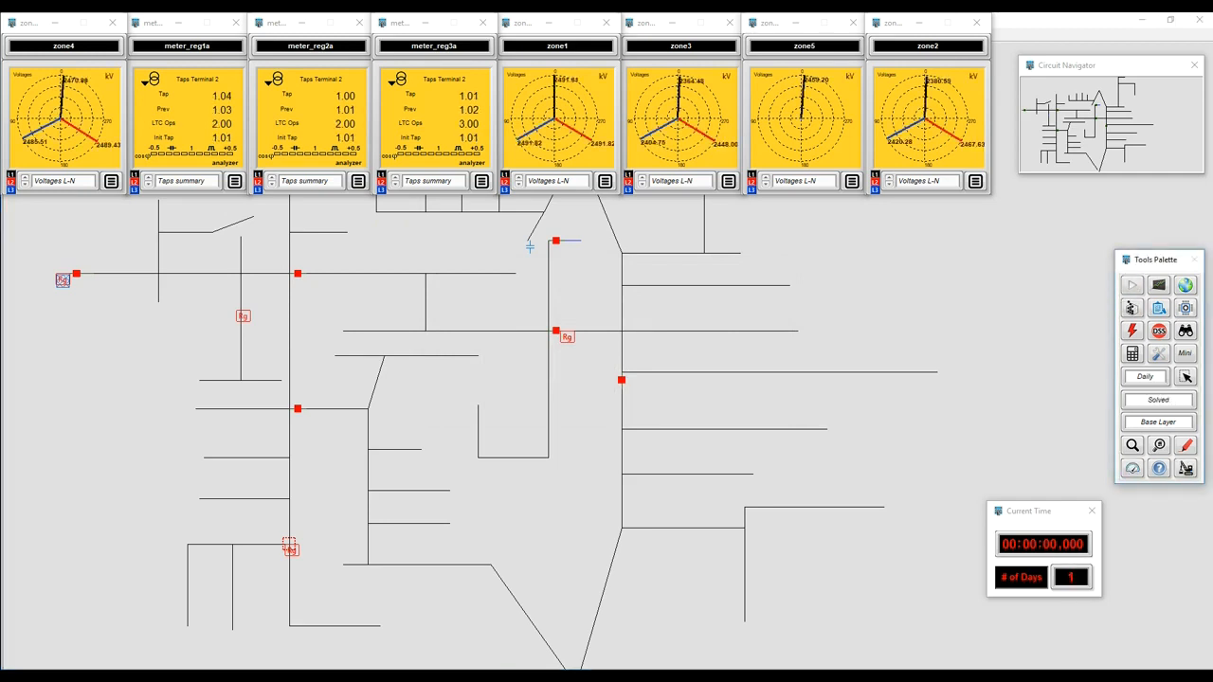
Step: Display zone5's Voltages L-N samples and check its monitor configuration, closing it without changes
left_click(805, 180)
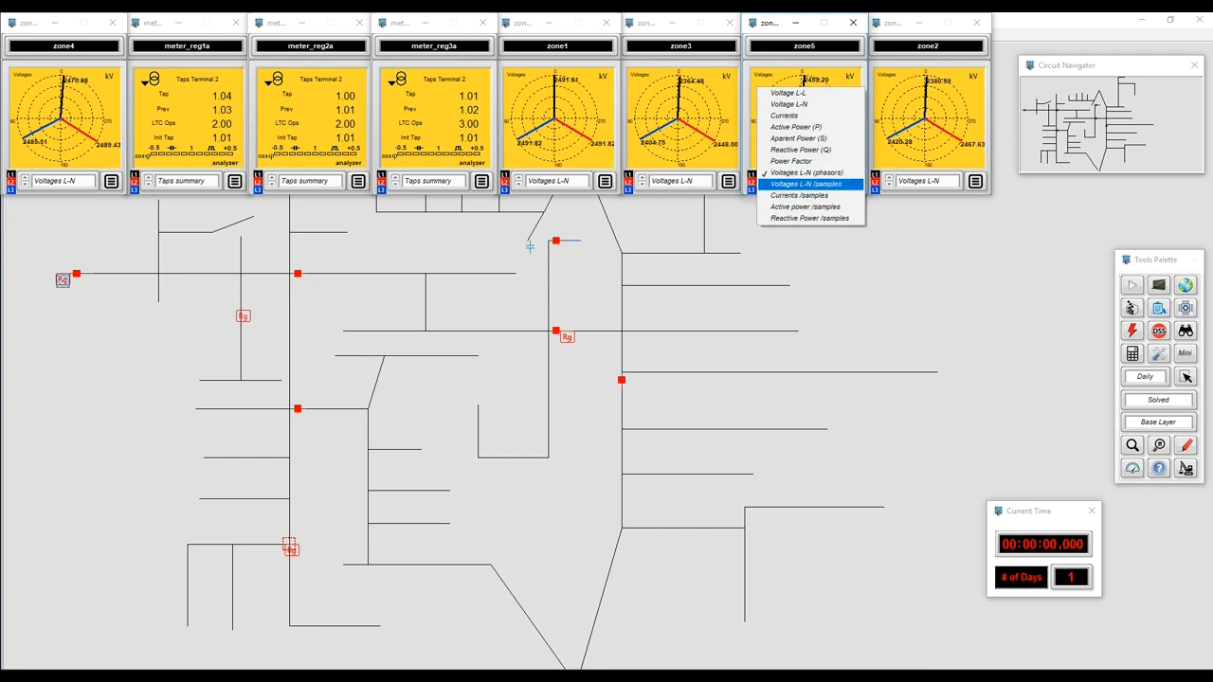
key("Return")
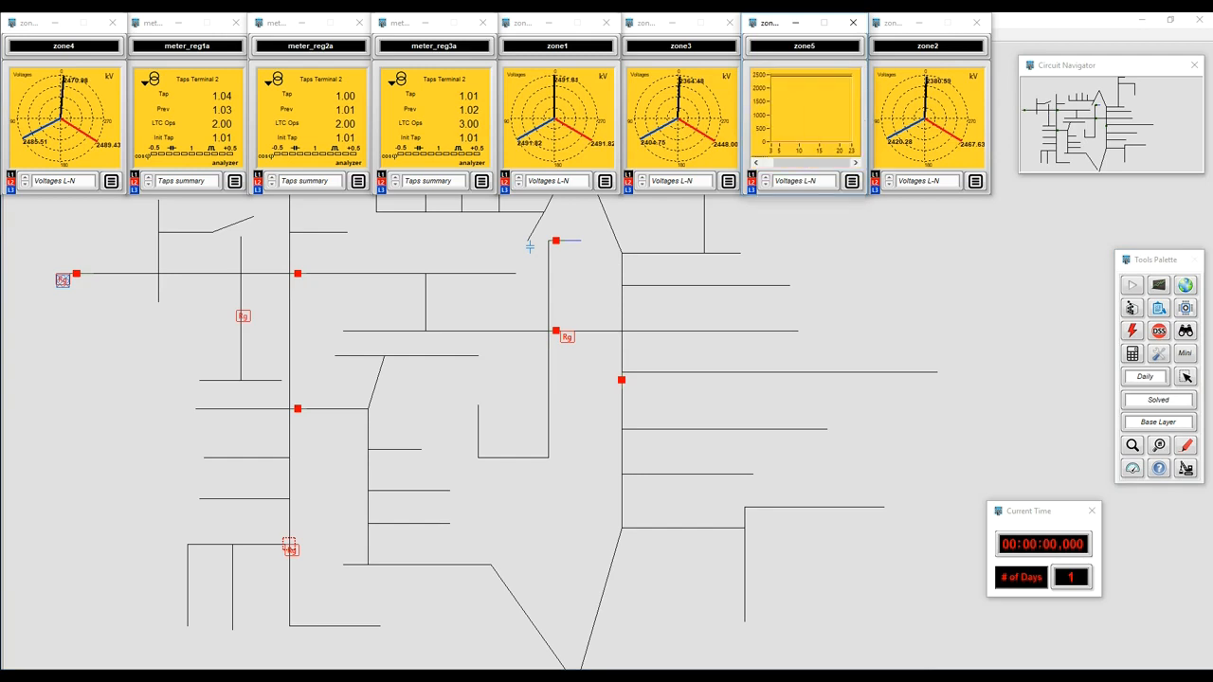
left_click(852, 180)
left_click(836, 144)
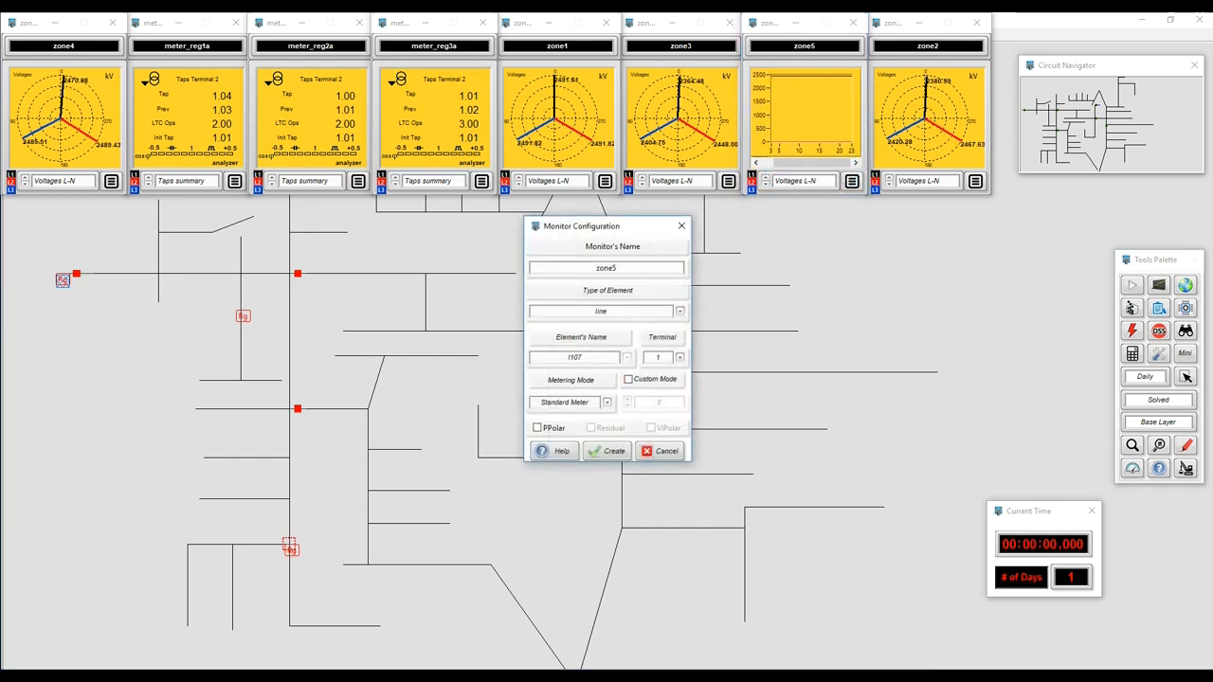
left_click(681, 226)
Step: Look up zone5's monitored element, close the element finder and return the meter to the Voltages L-N phasors display
left_click(851, 180)
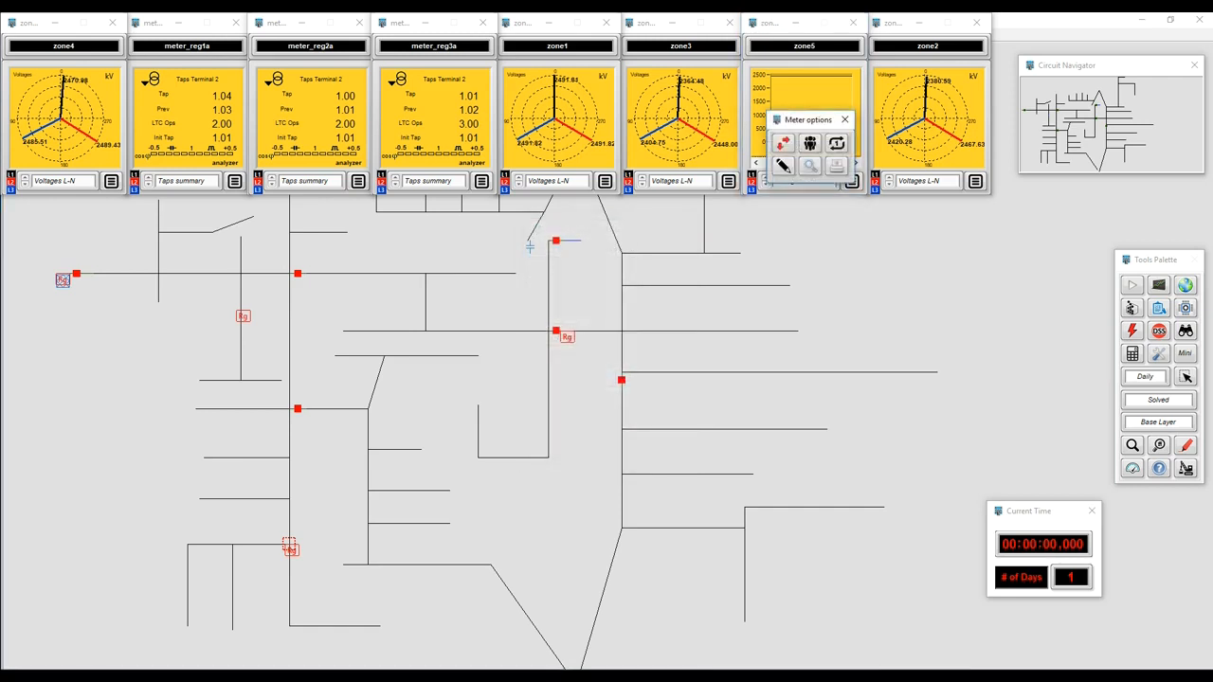
left_click(787, 168)
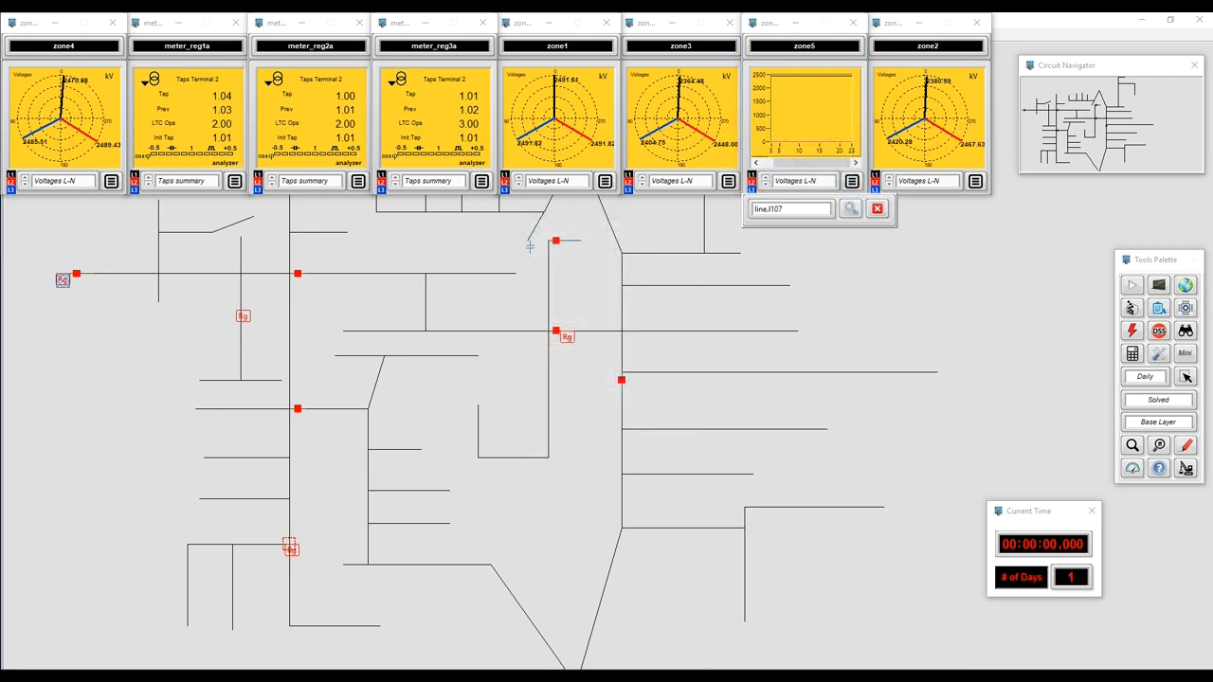
left_click(877, 209)
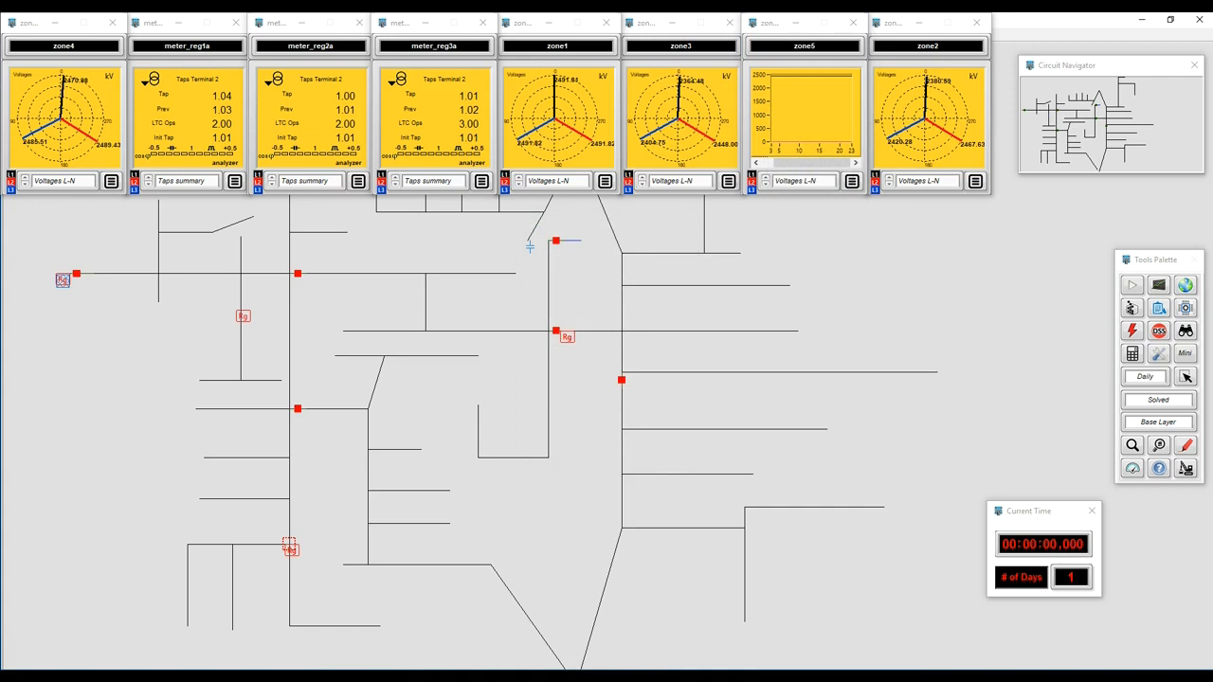
left_click(806, 180)
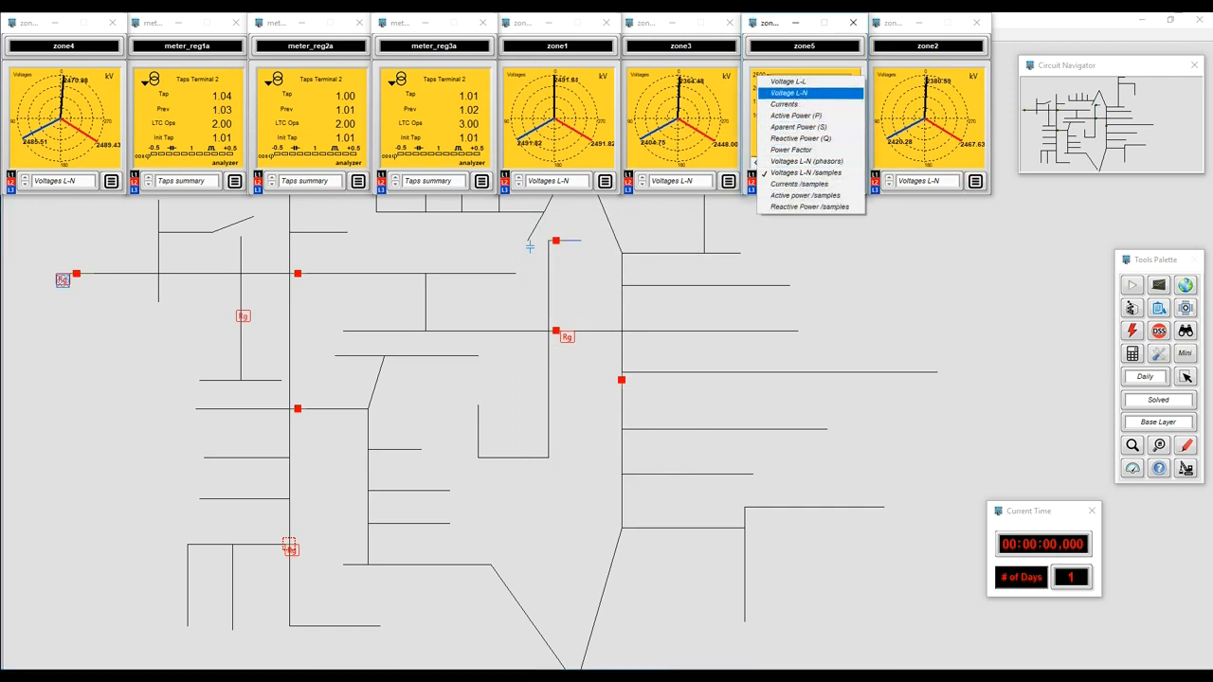
left_click(806, 162)
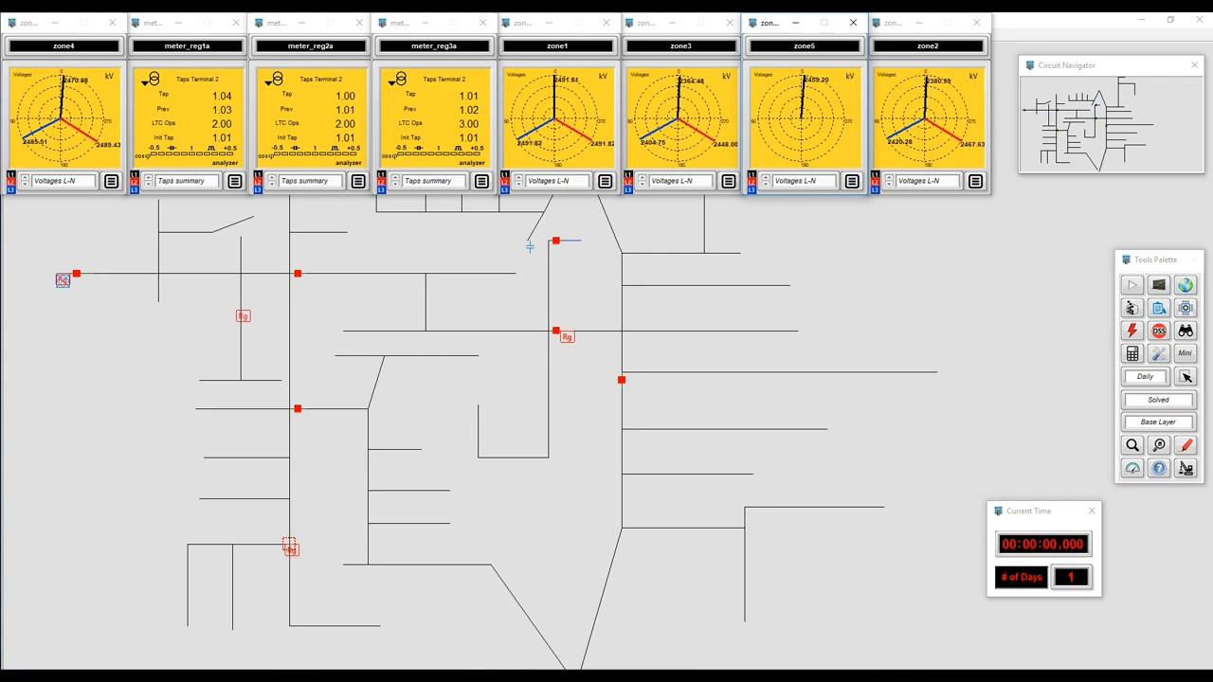
Step: Set meter_reg3a to Detailed info and look through its hourly tap values
left_click(429, 180)
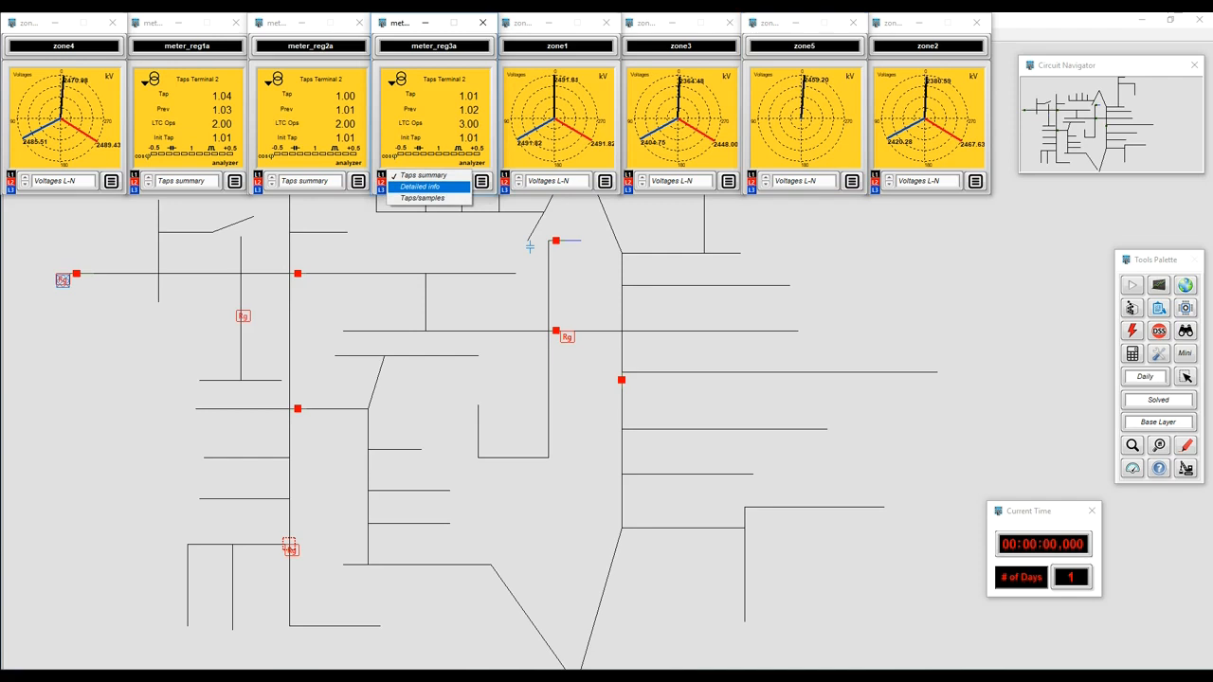
left_click(420, 187)
scroll(431, 111, "down", 6)
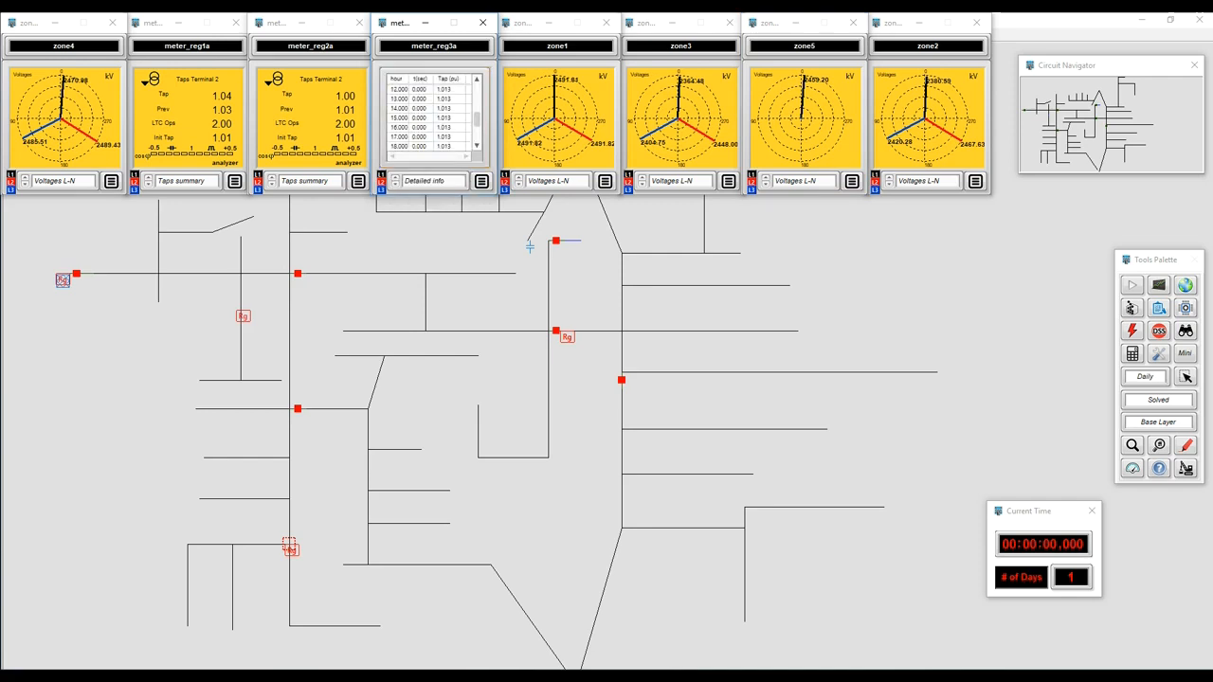
scroll(432, 112, "up", 6)
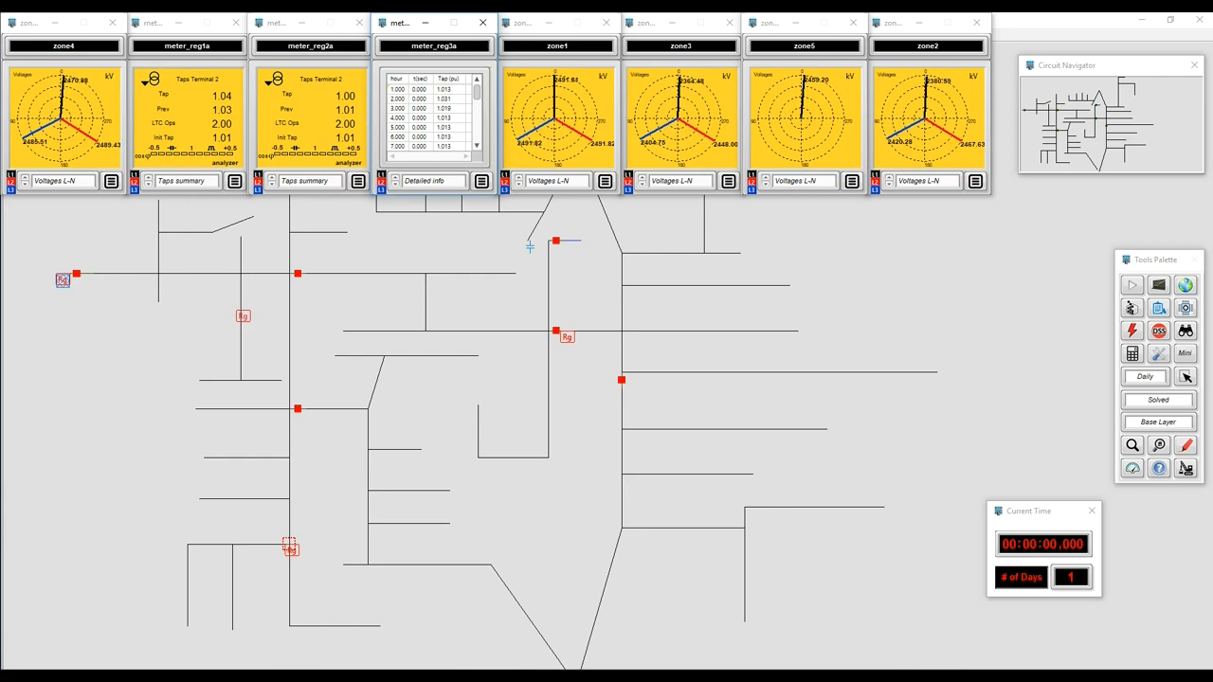
Step: Hide the meters while solving the daily simulation for another day, and show them again
right_click(968, 311)
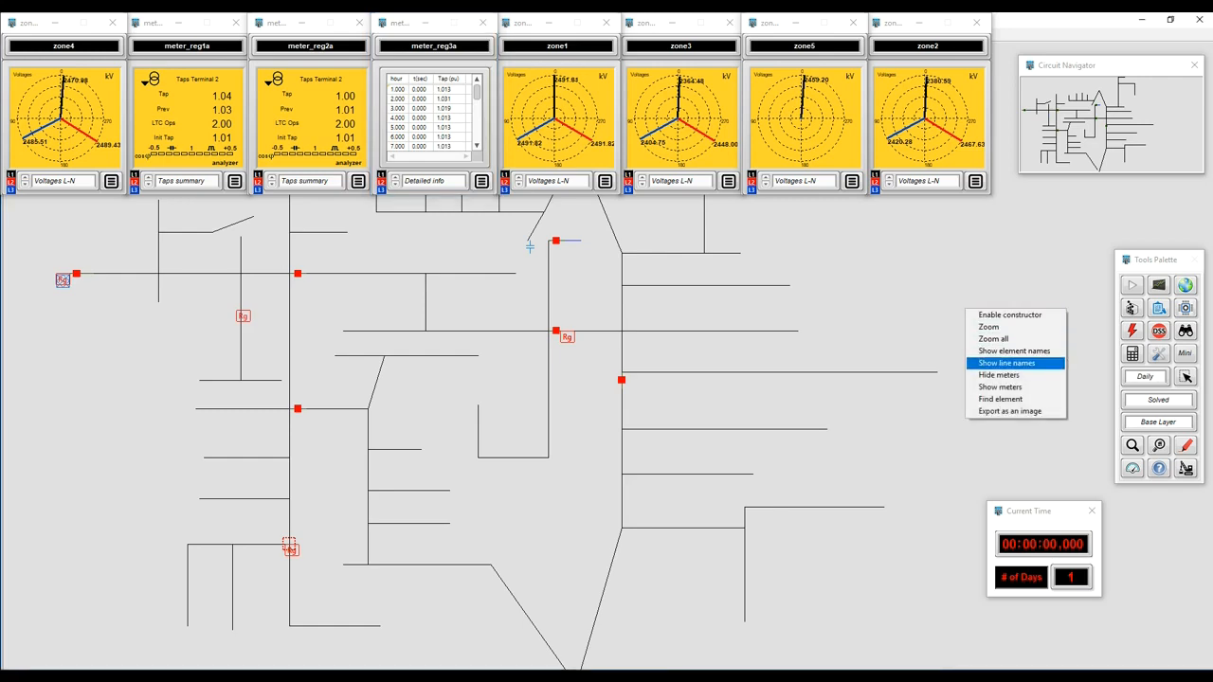
left_click(1010, 363)
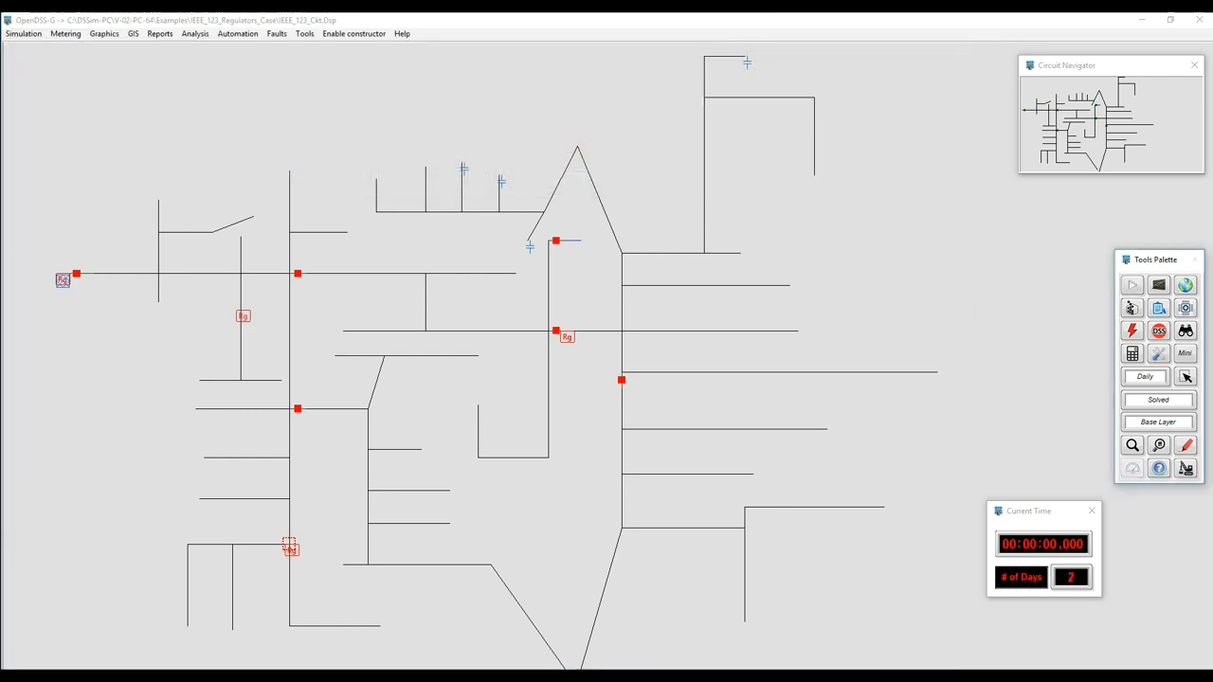
right_click(967, 294)
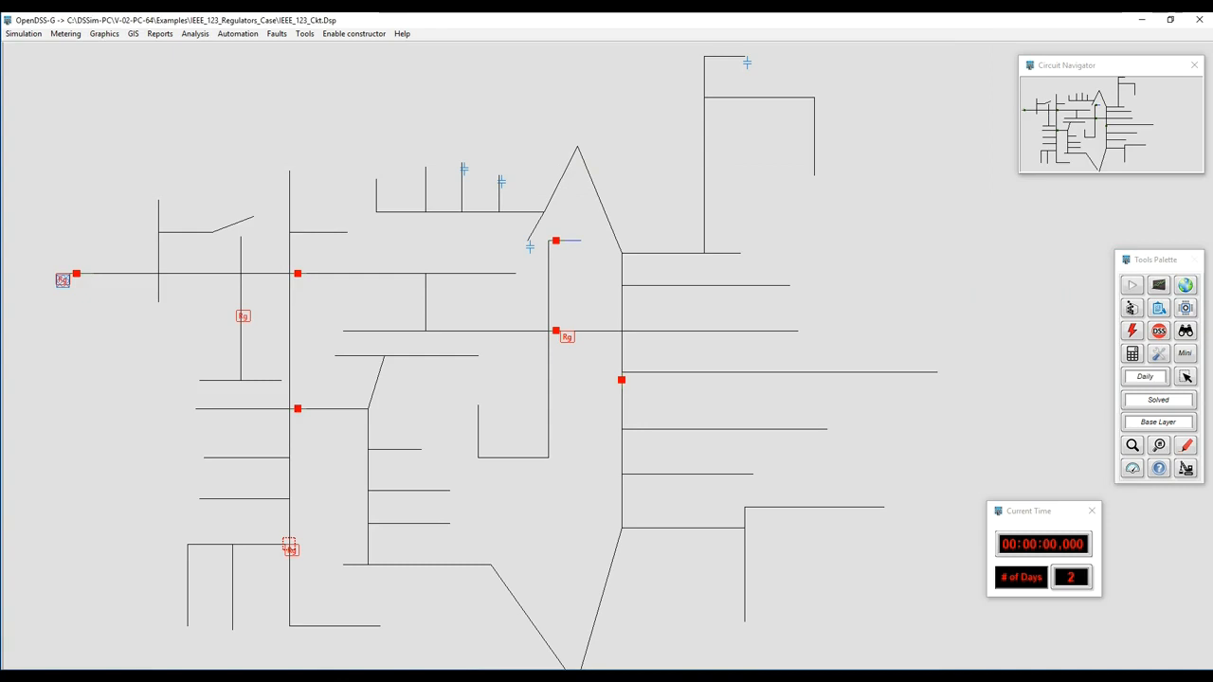
left_click(1002, 371)
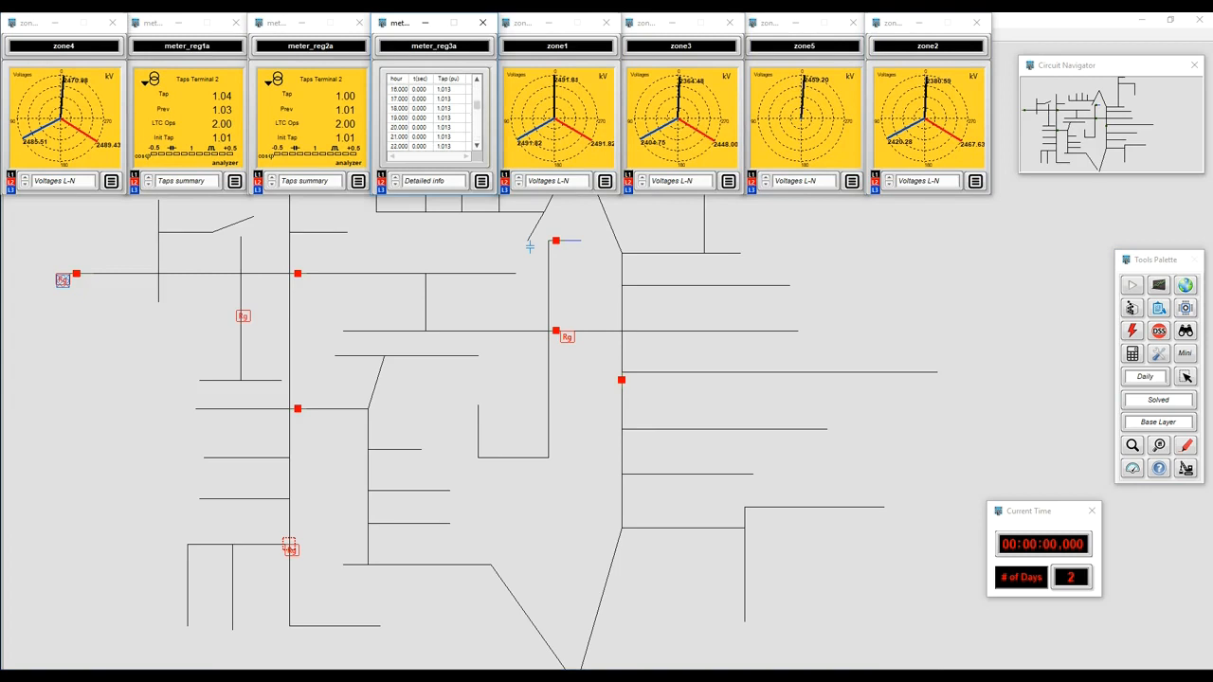
Step: Set zone4 to Voltages L-N samples and plot its monitor readings from the meter options
left_click(64, 181)
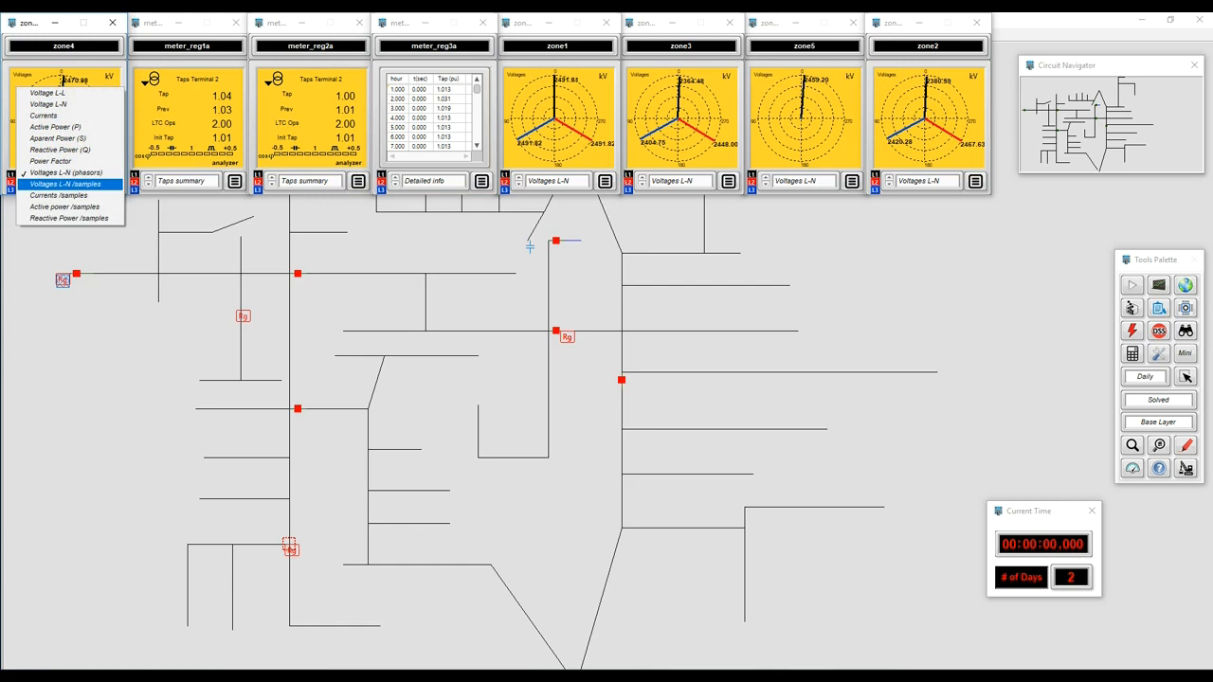
left_click(66, 184)
left_click(111, 181)
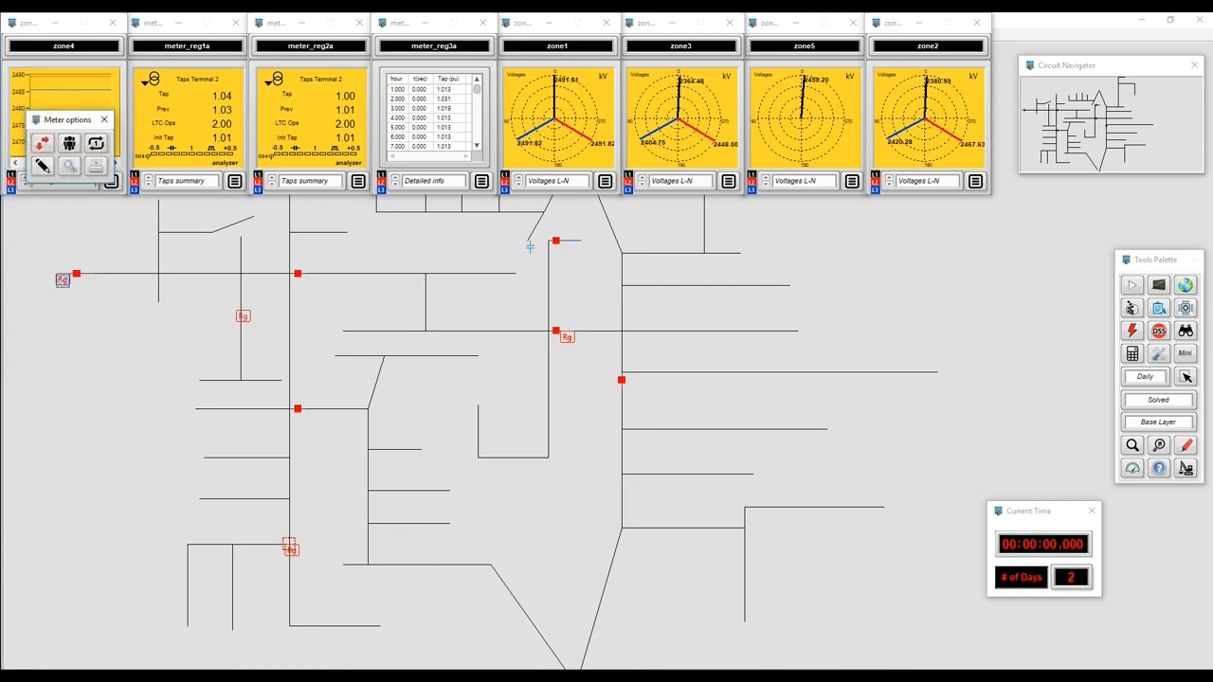
left_click(69, 143)
left_click(79, 129)
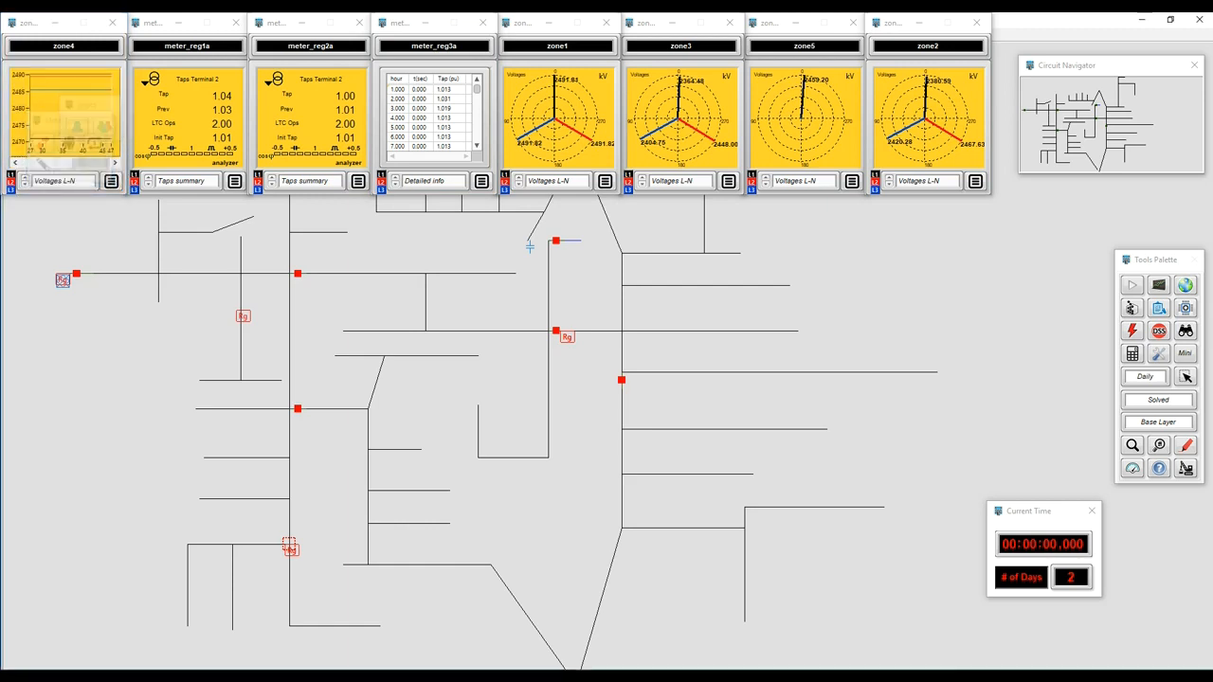
Step: Bring up the Monitor.zone4 chart window and export the chart
left_click(918, 677)
left_click(980, 630)
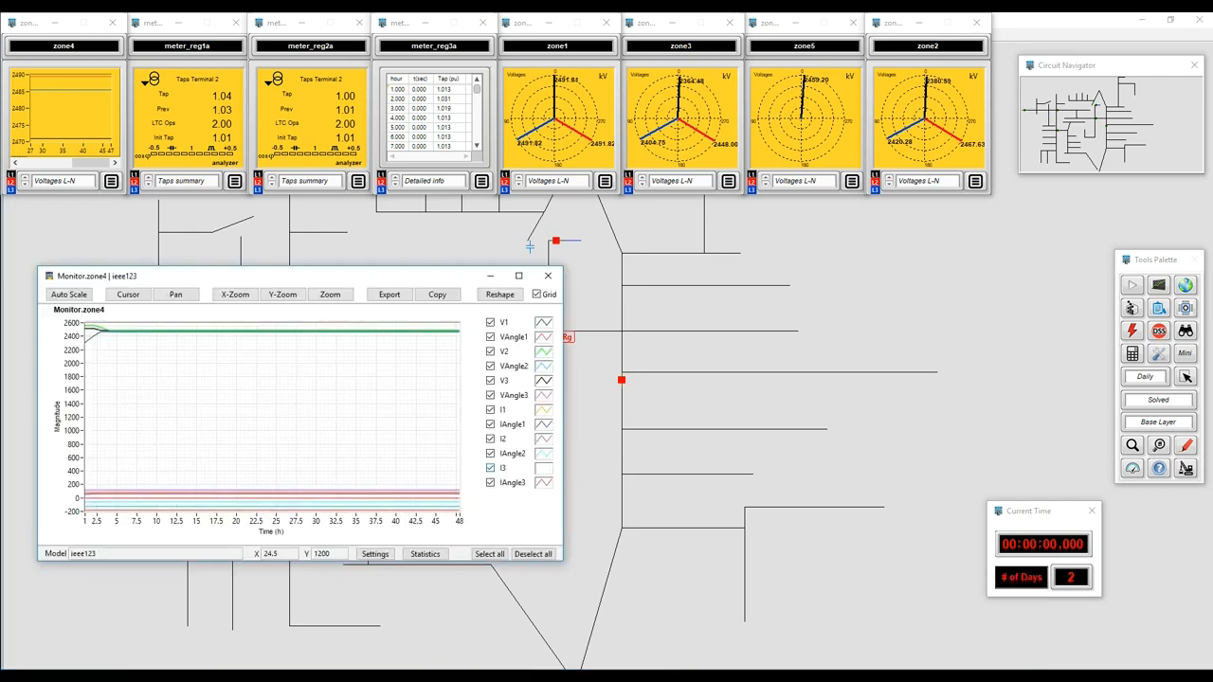
left_click(389, 294)
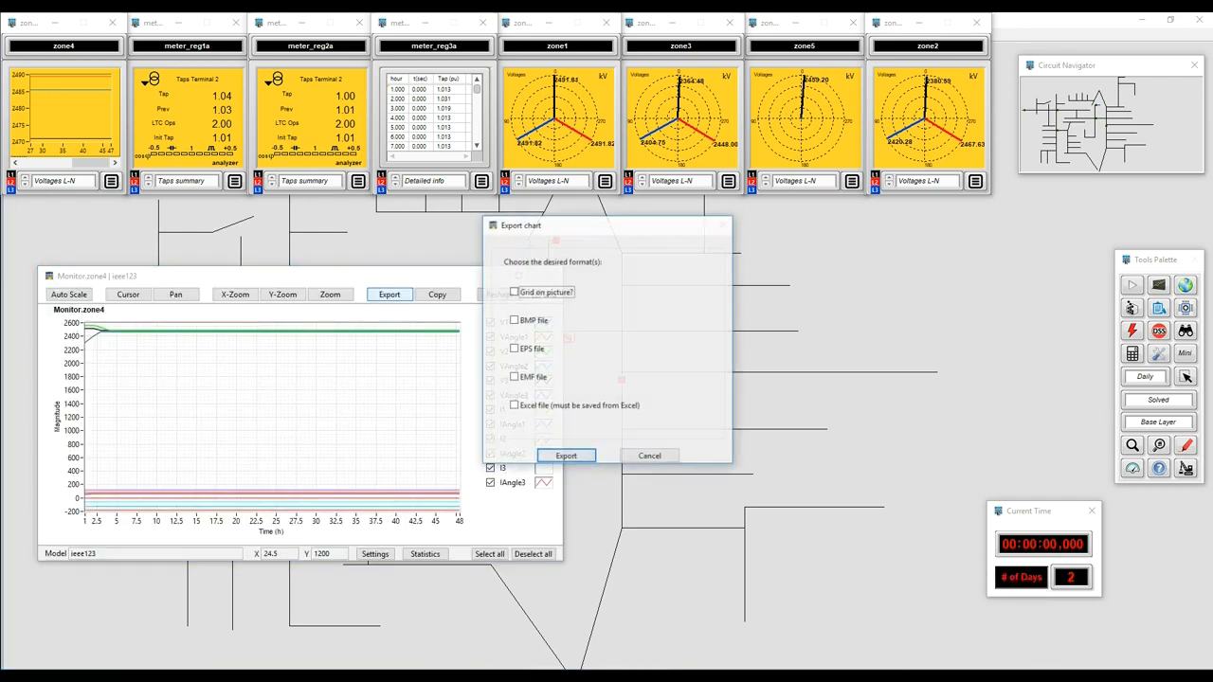
left_click(566, 456)
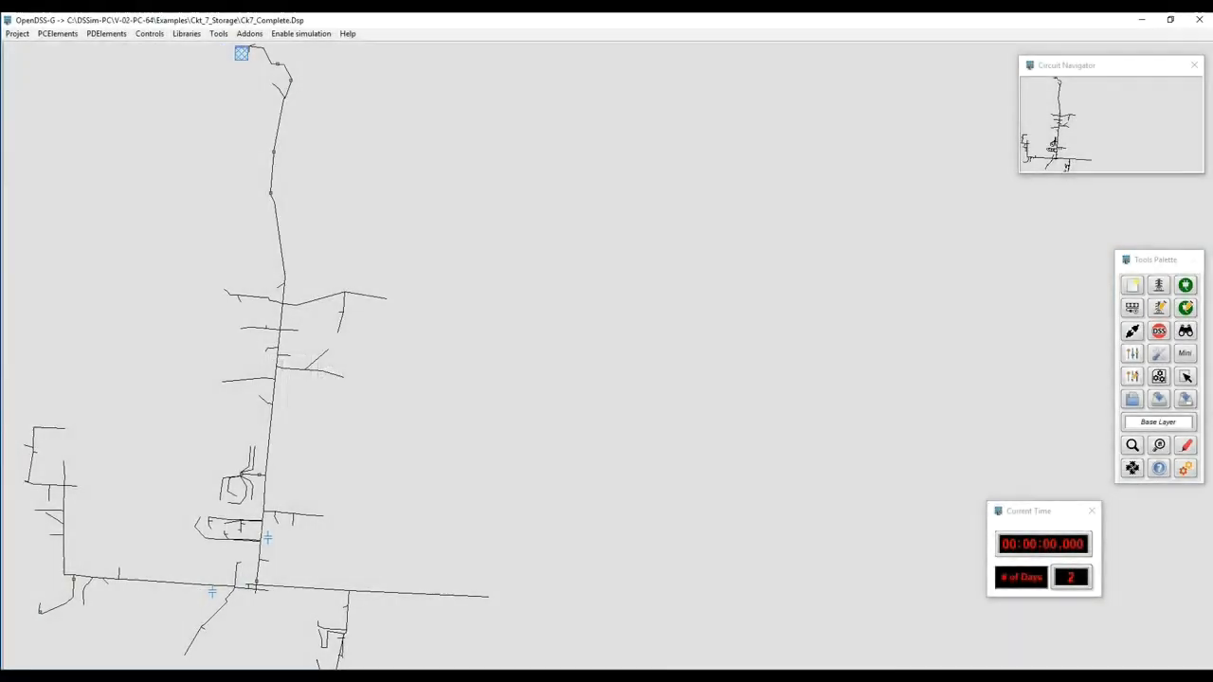
Step: Enable simulation for the Ck7_Complete circuit with the whole feeder in view and move meter 25607 to a clear area
left_click_drag(568, 360, 597, 436)
scroll(568, 360, "down", 1)
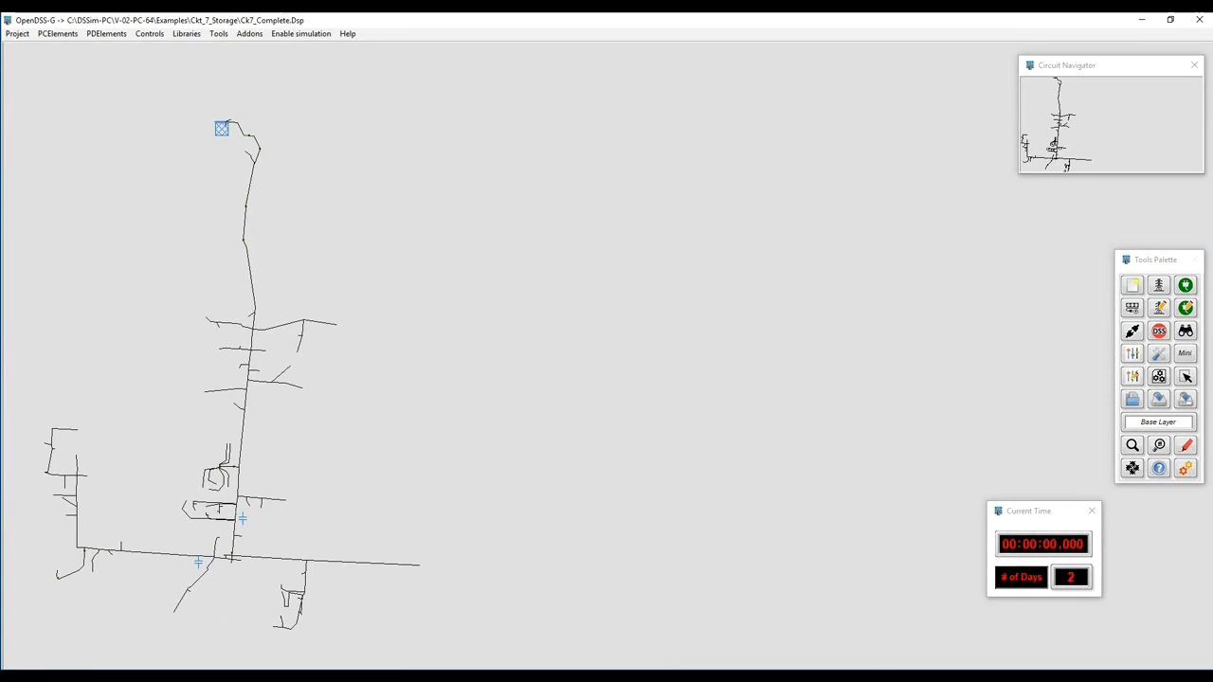
left_click(1185, 469)
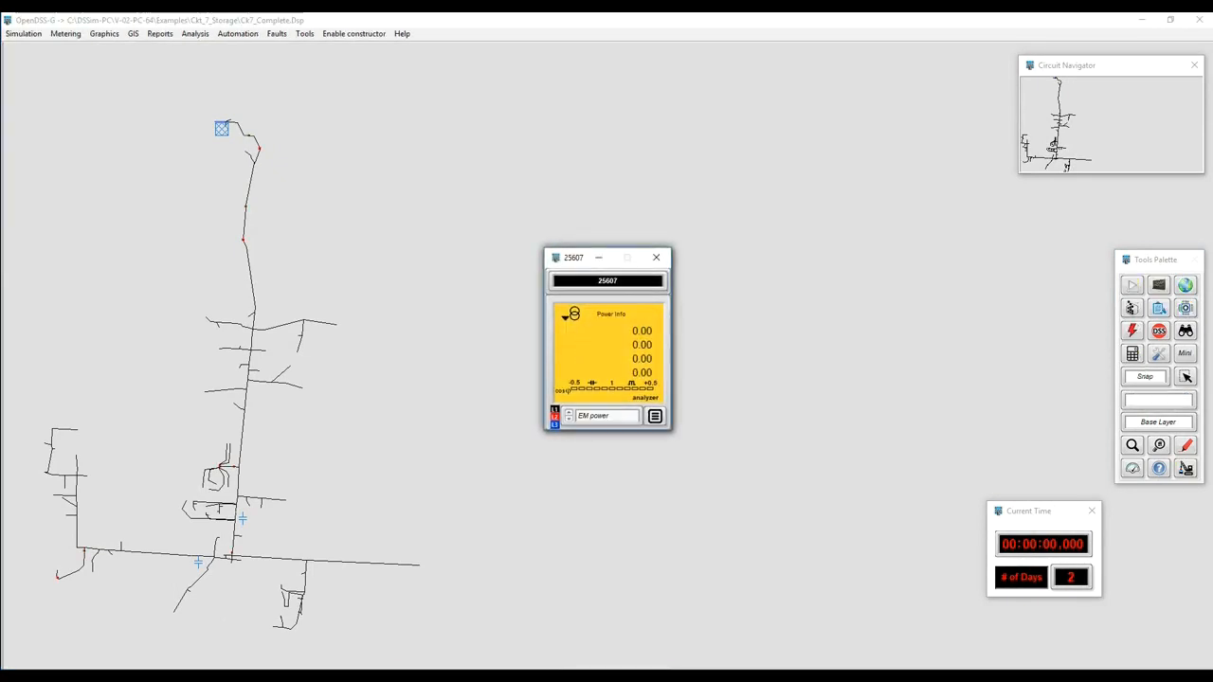
left_click_drag(571, 259, 528, 62)
Step: Show all of the circuit's meters and line them up in a row beside meter 25607
left_click(1132, 469)
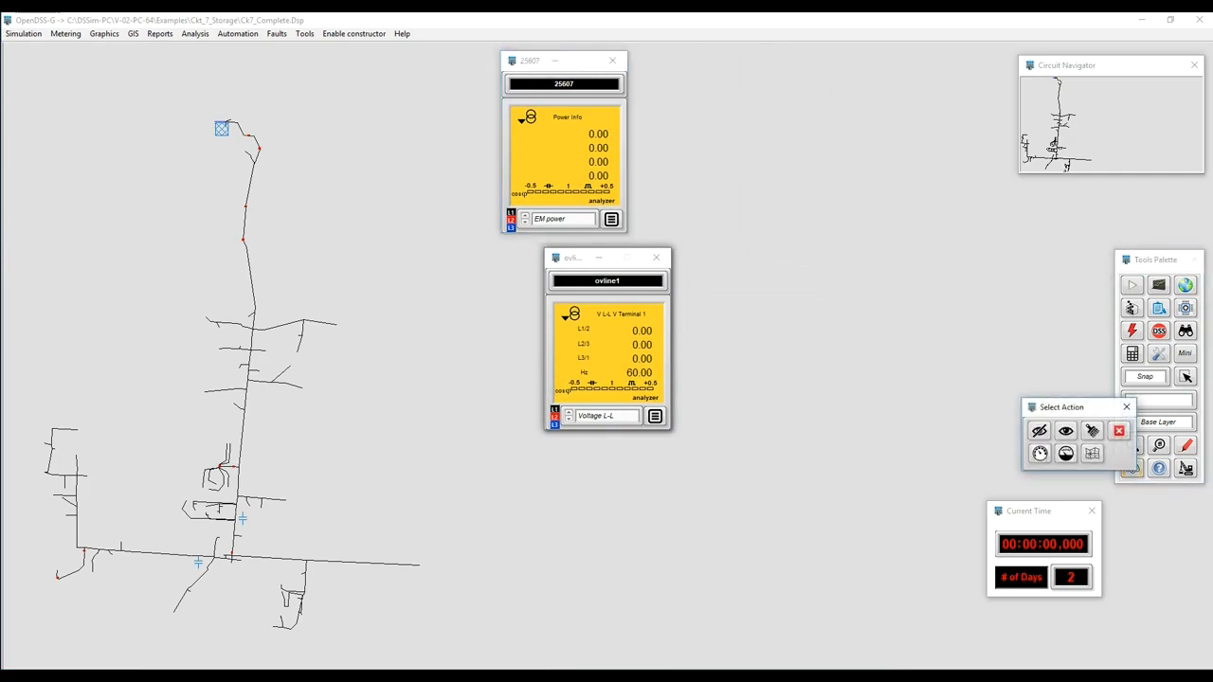
left_click(1069, 455)
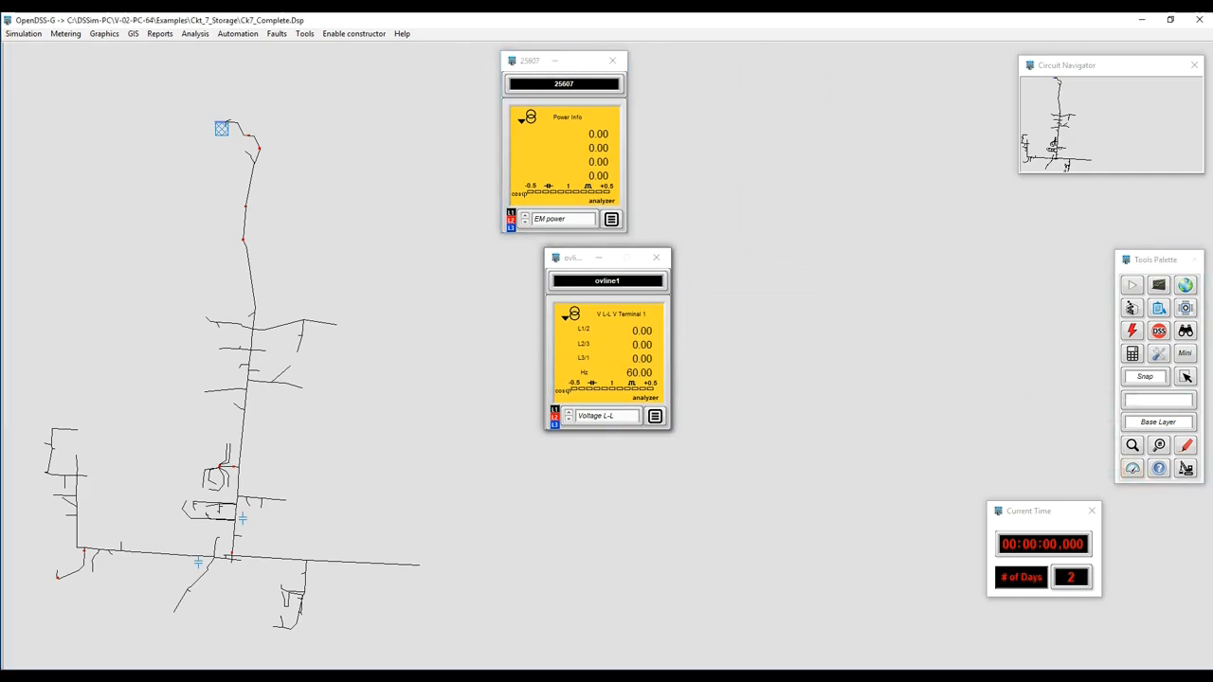
left_click(1132, 468)
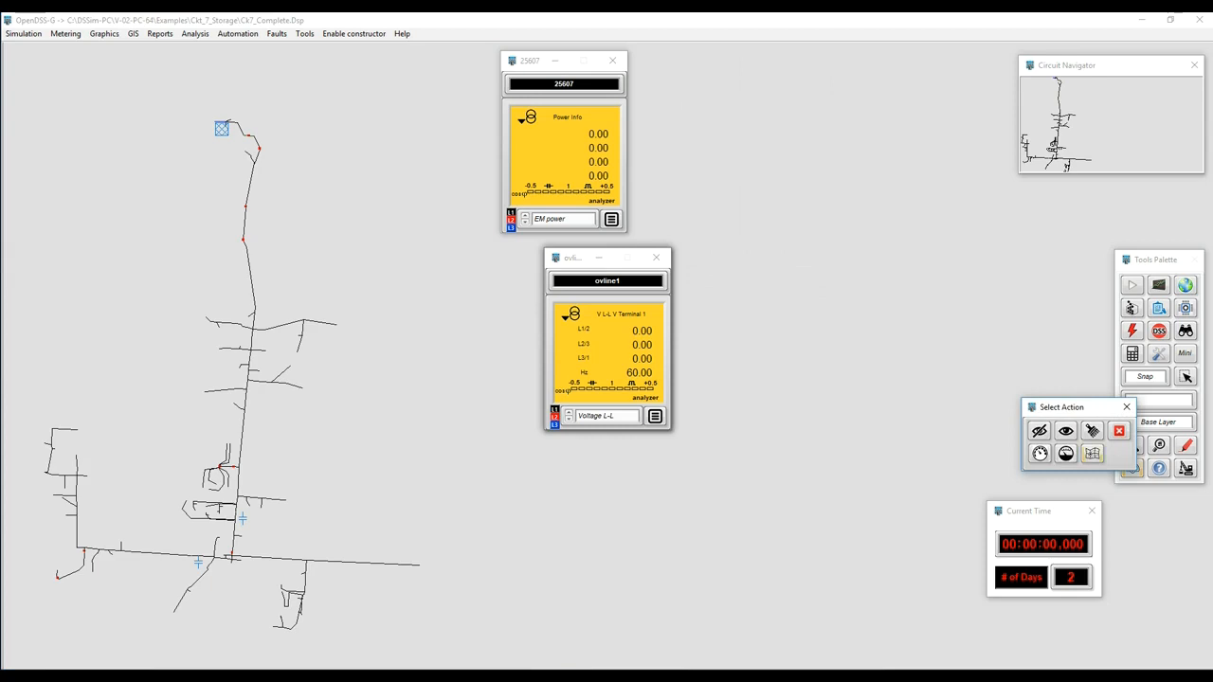
left_click(1070, 431)
left_click(611, 219)
left_click(569, 184)
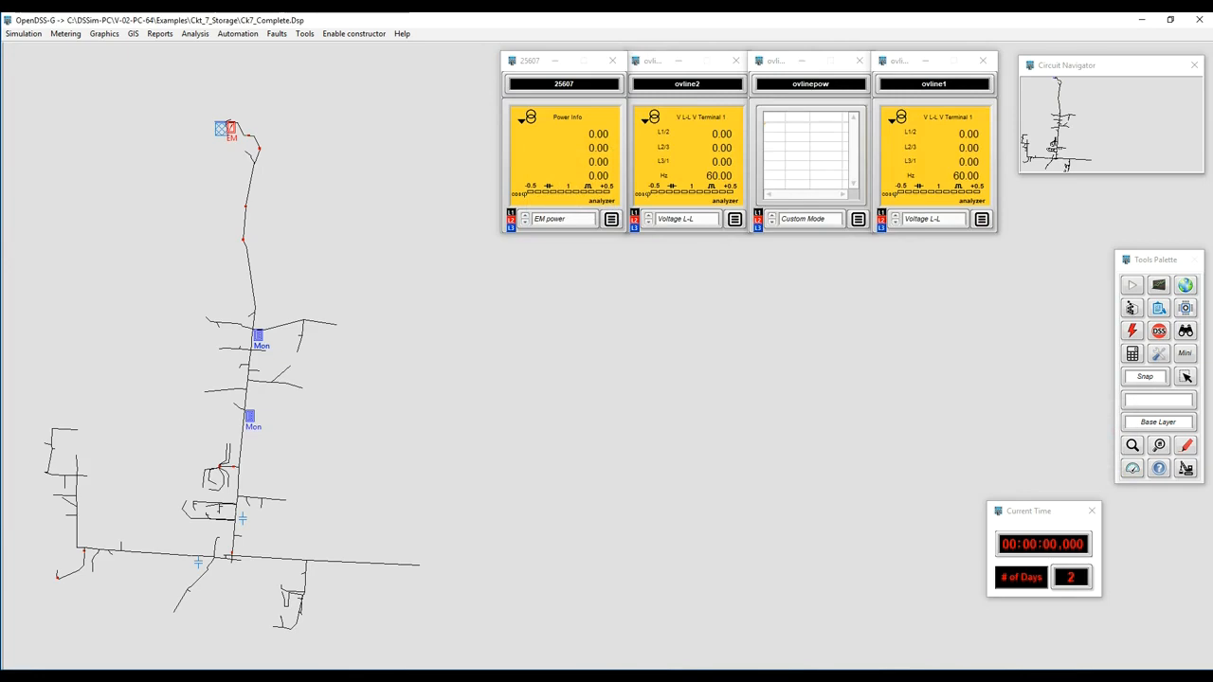
Step: Turn off the meter location markers on the schematic and hide the meter windows
left_click(1133, 468)
left_click(1092, 453)
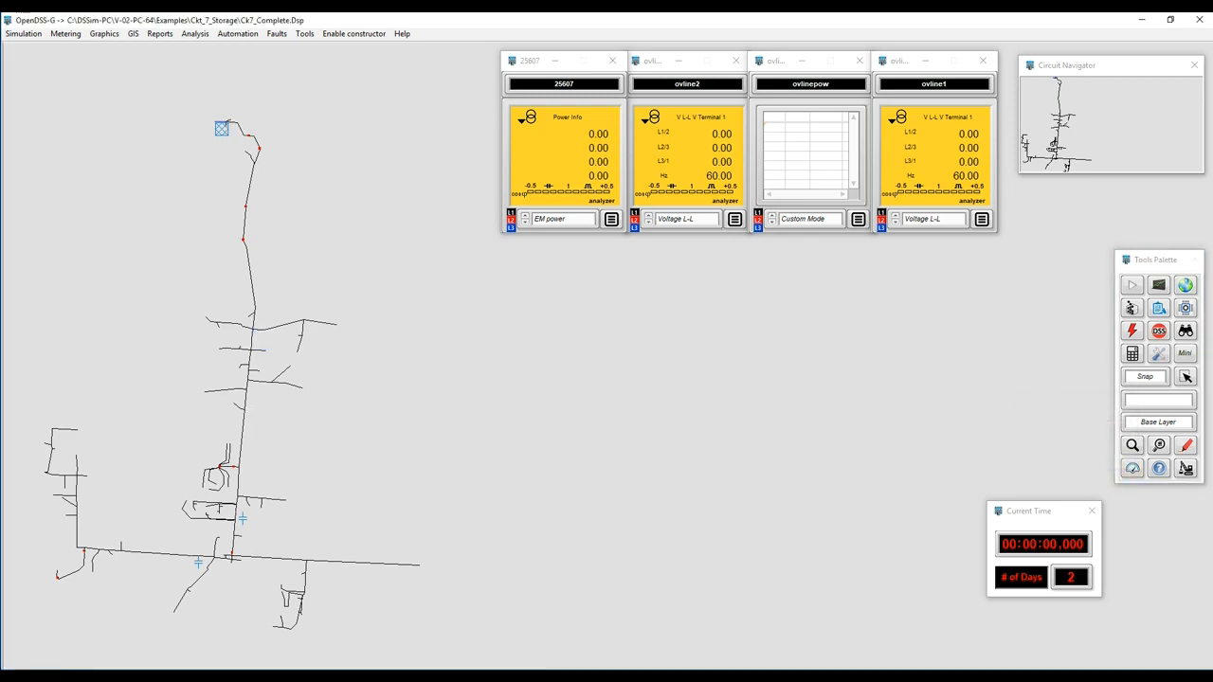
right_click(942, 346)
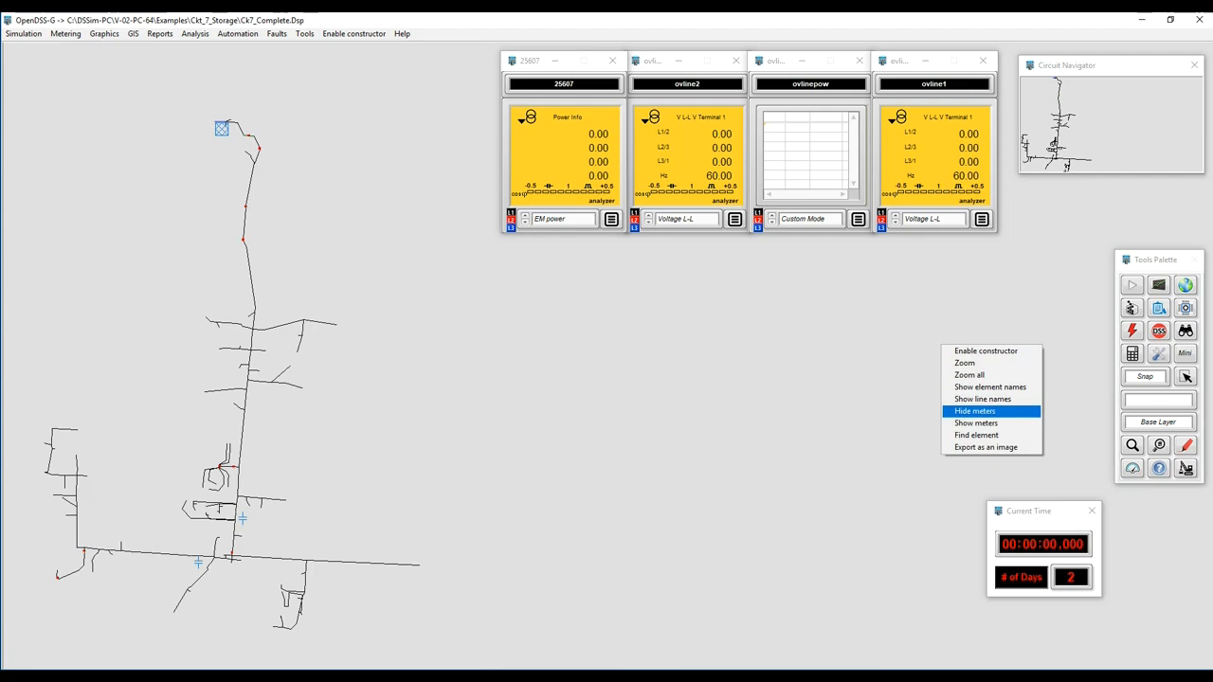
left_click(975, 410)
Step: Configure a Yearly simulation with 150 max iterations and 100 control iterations, enabling DI reports and all four overload, voltage and demand interval options
left_click(1158, 353)
double_click(477, 311)
type("Yearly")
key("Return")
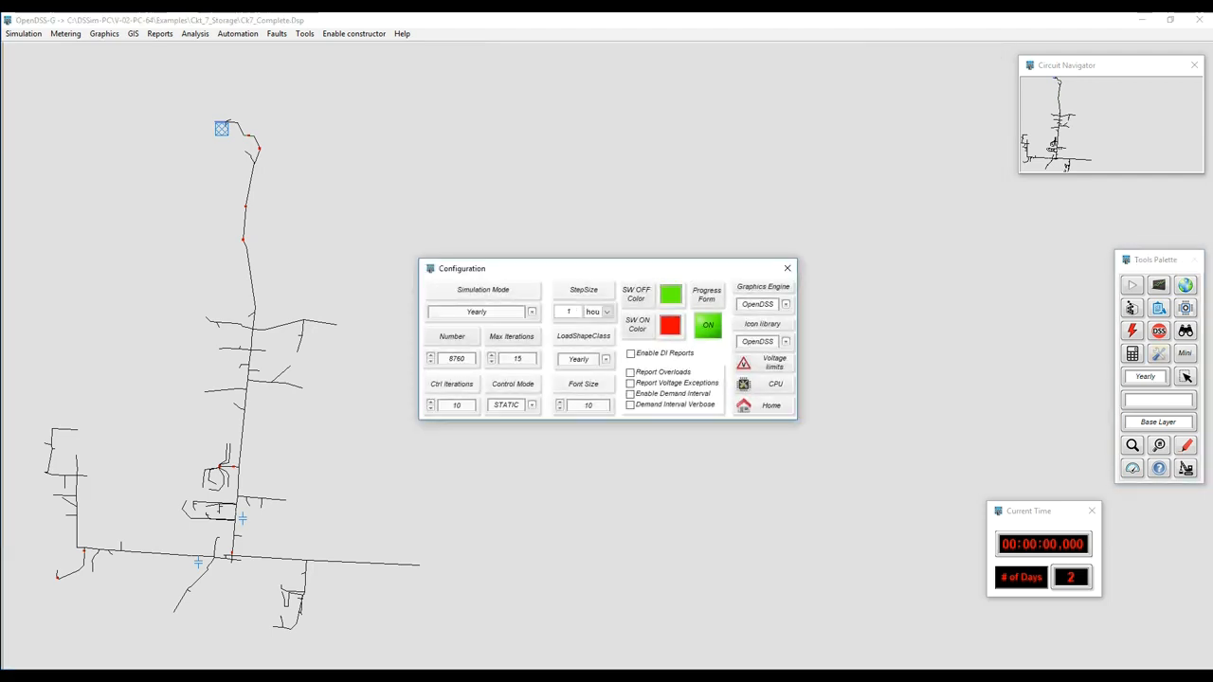
type("0")
left_click(461, 405)
type("0")
Step: Enable temporal parallelization in the CPU configuration, agree to processor control and apply it with a limit of 6 CPUs
left_click(765, 384)
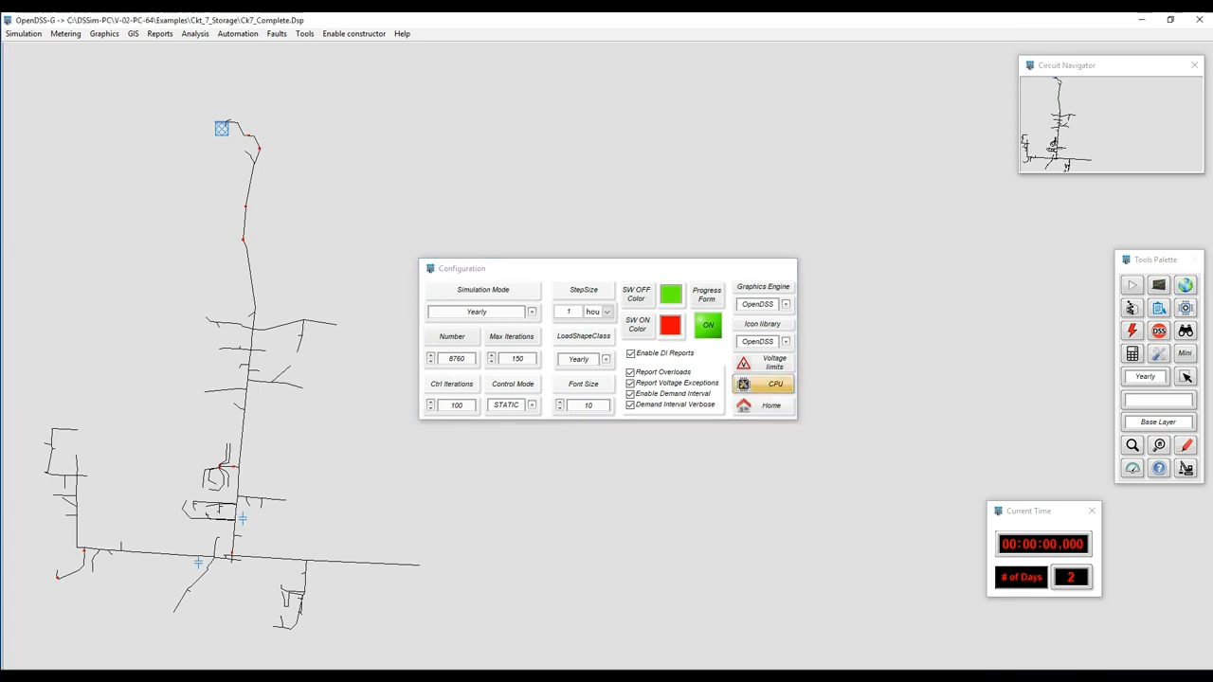
left_click(664, 319)
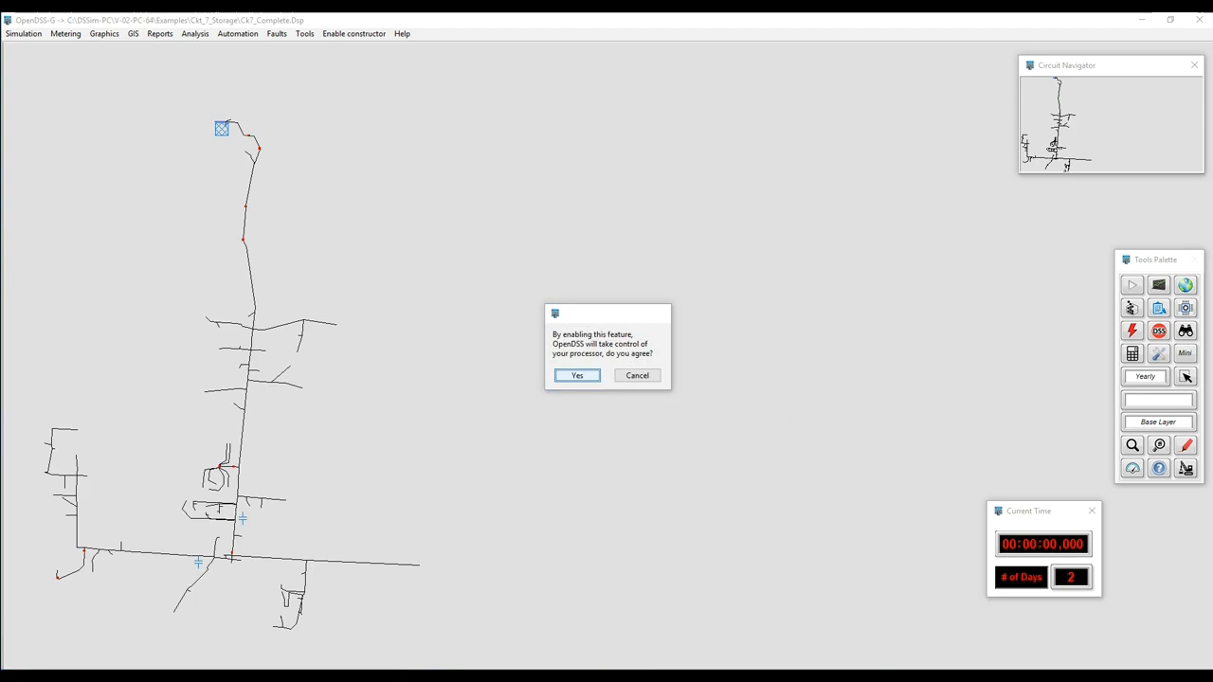
left_click(577, 376)
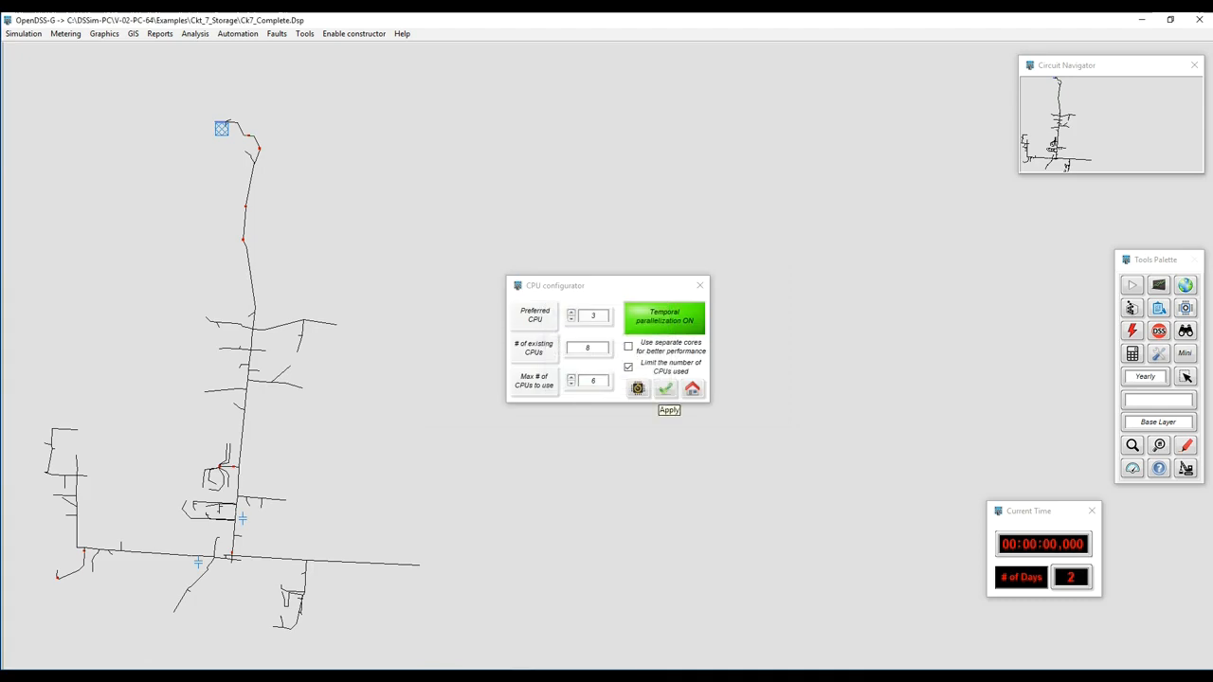
left_click(665, 388)
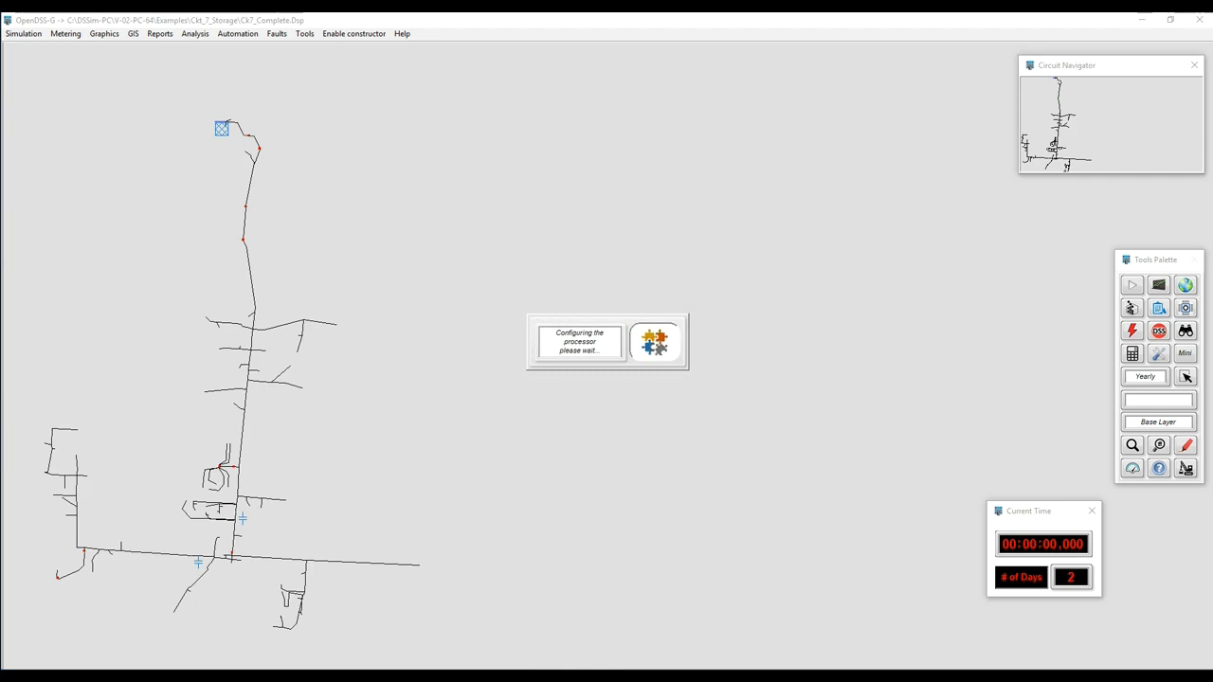
Step: Close the simulation configuration and hide the circuit's meters
left_click(787, 268)
right_click(754, 433)
left_click(796, 499)
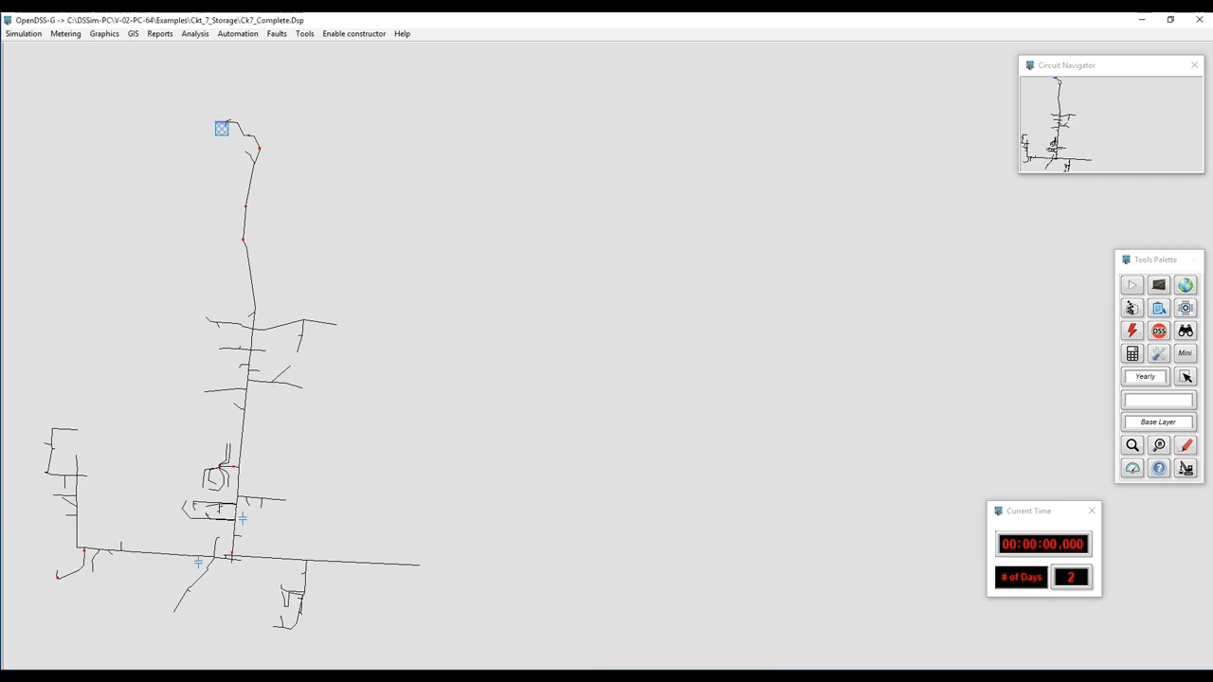
Step: Run the yearly simulation of the circuit and open the Simulation Explorer beside the schematic
left_click(1133, 285)
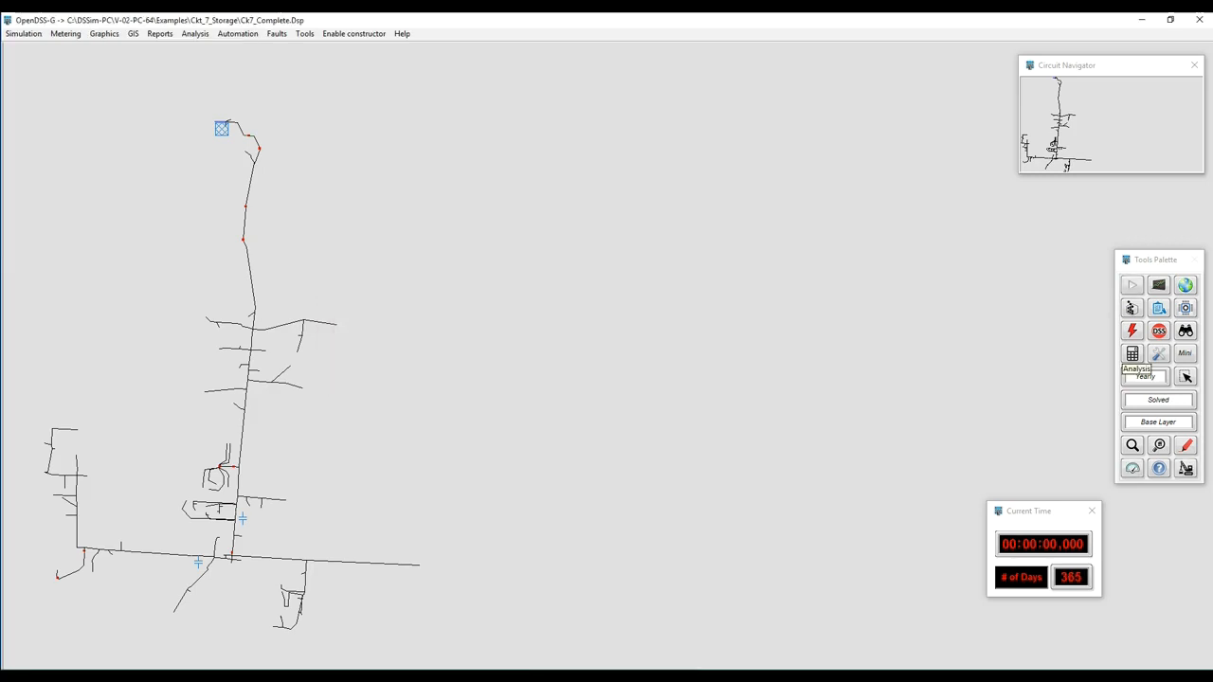
left_click(1133, 353)
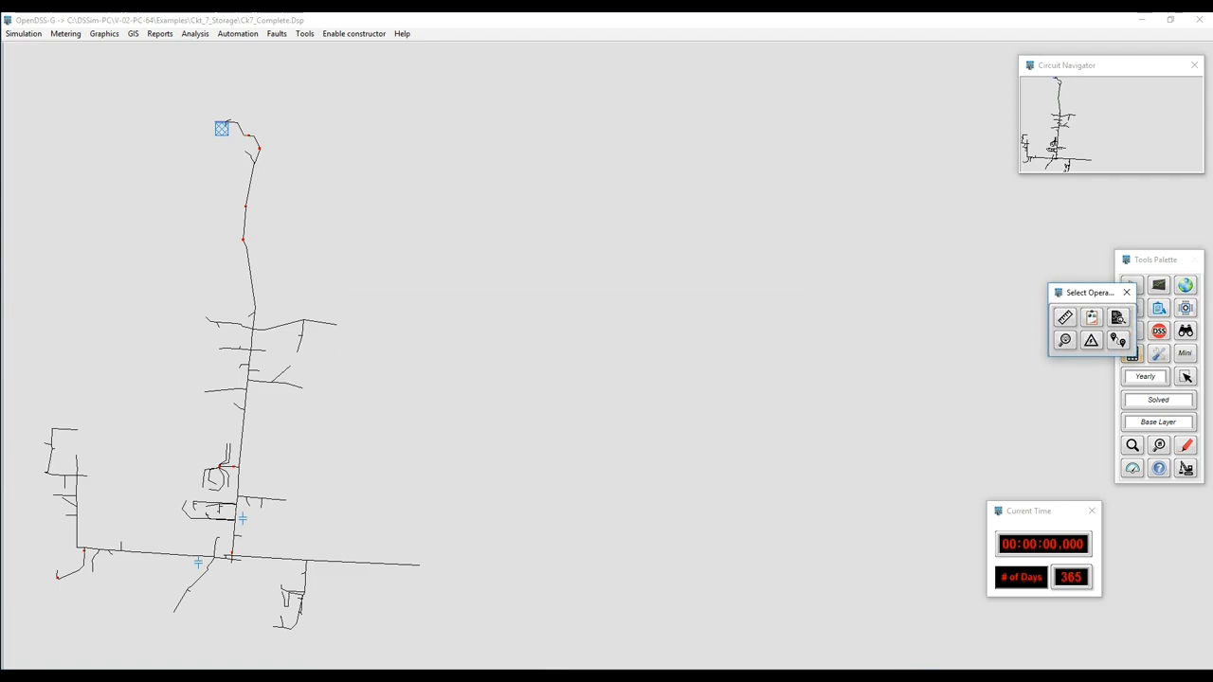
left_click(1119, 341)
left_click_drag(657, 239, 839, 179)
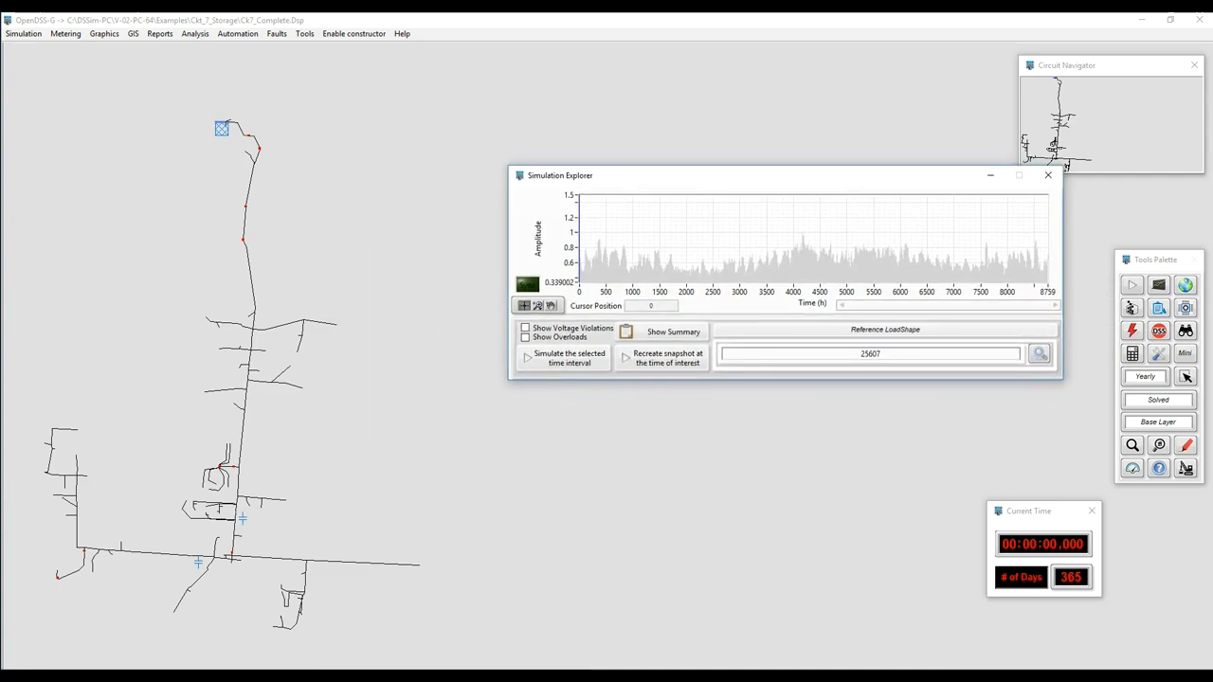
Step: Mark the voltage violations and then the overloads on the yearly load shape, and open the overload summary
left_click(525, 328)
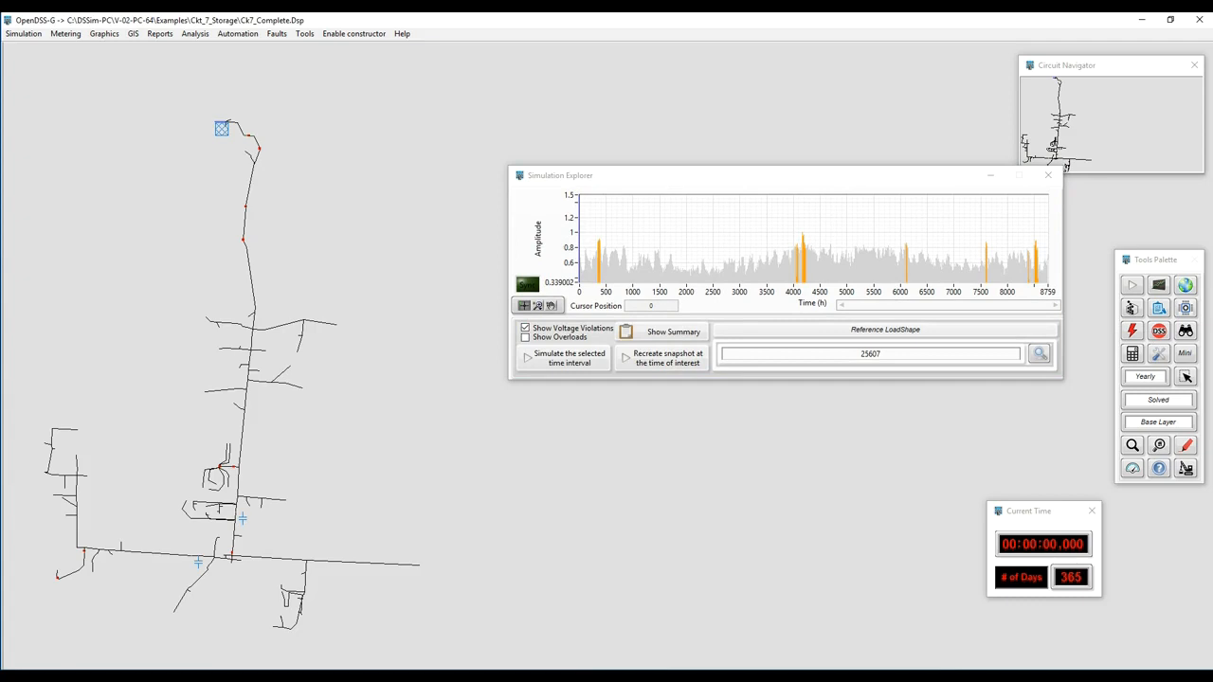
left_click(525, 337)
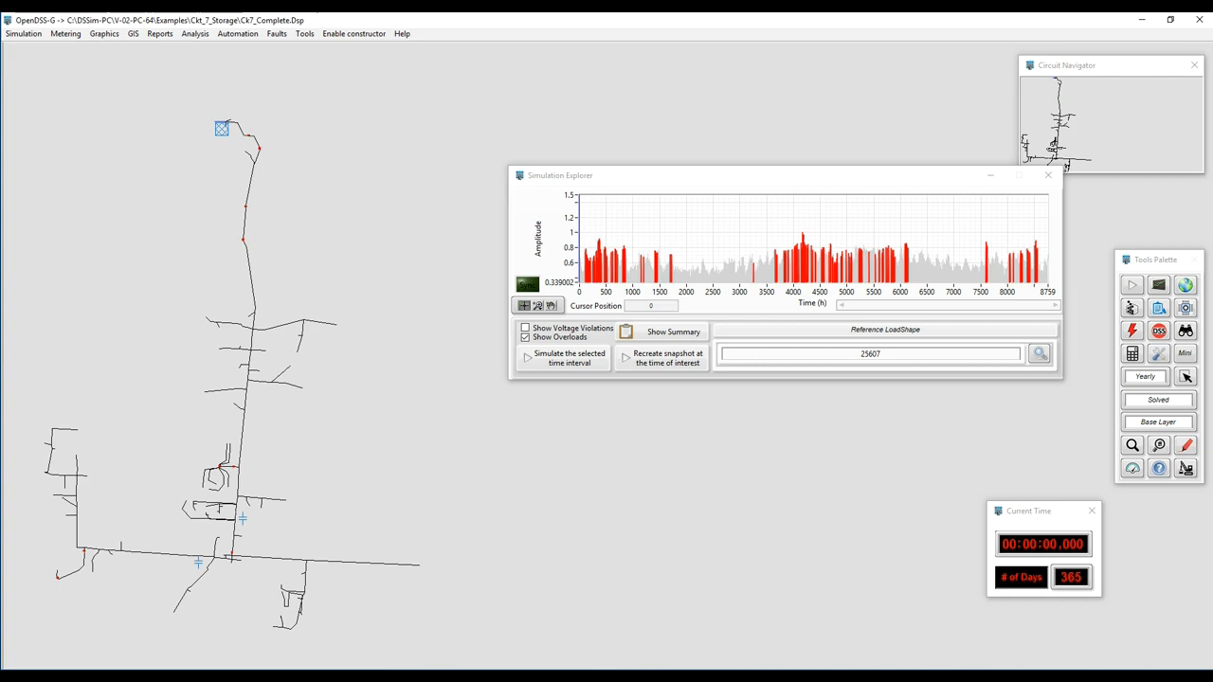
left_click(668, 332)
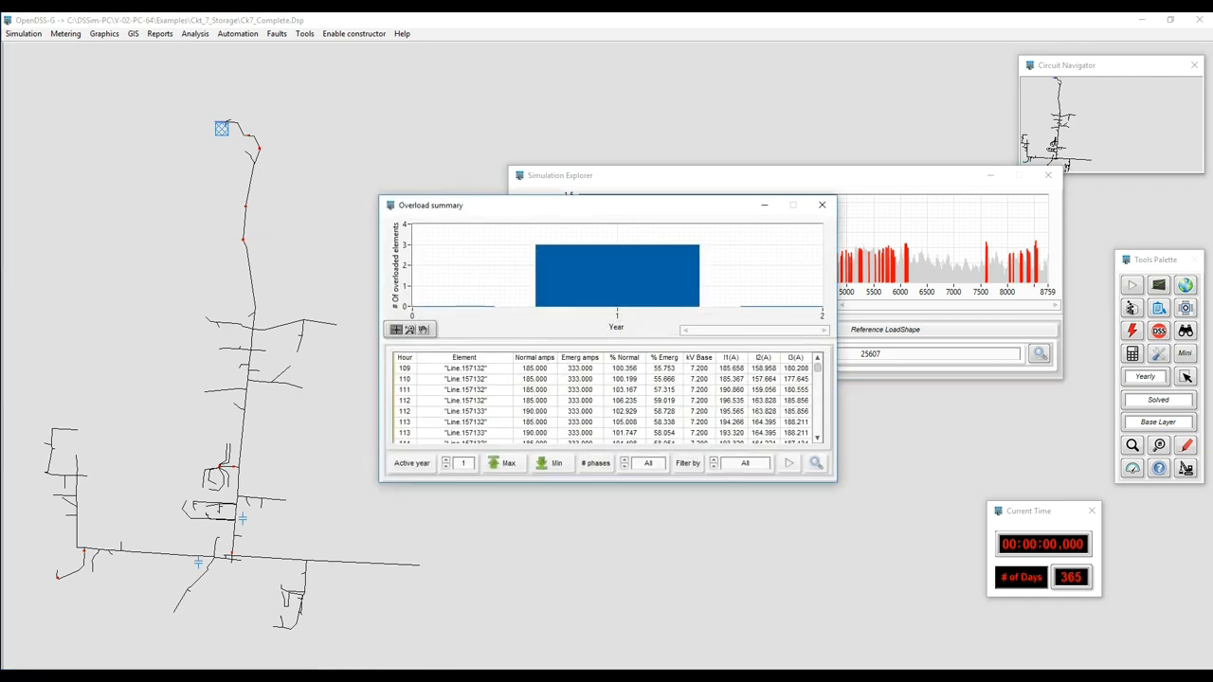
left_click_drag(652, 211, 915, 318)
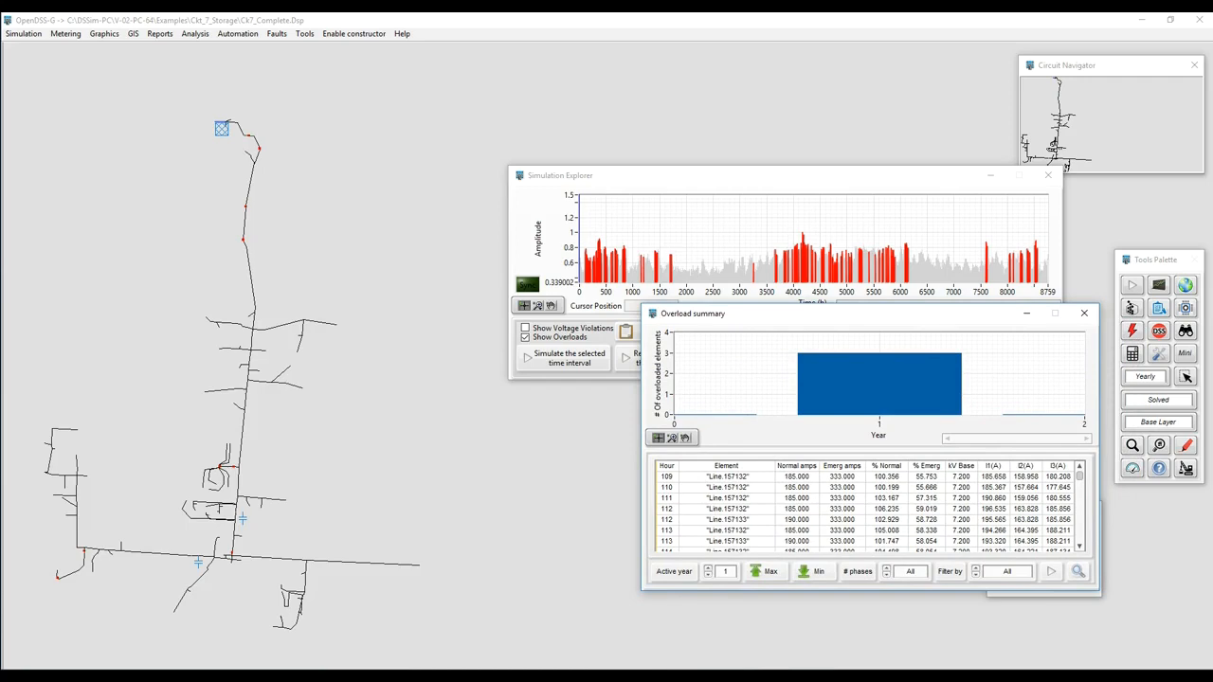
Step: Open the overload table in Excel, look through its rows and close the workbook without saving
left_click(773, 498)
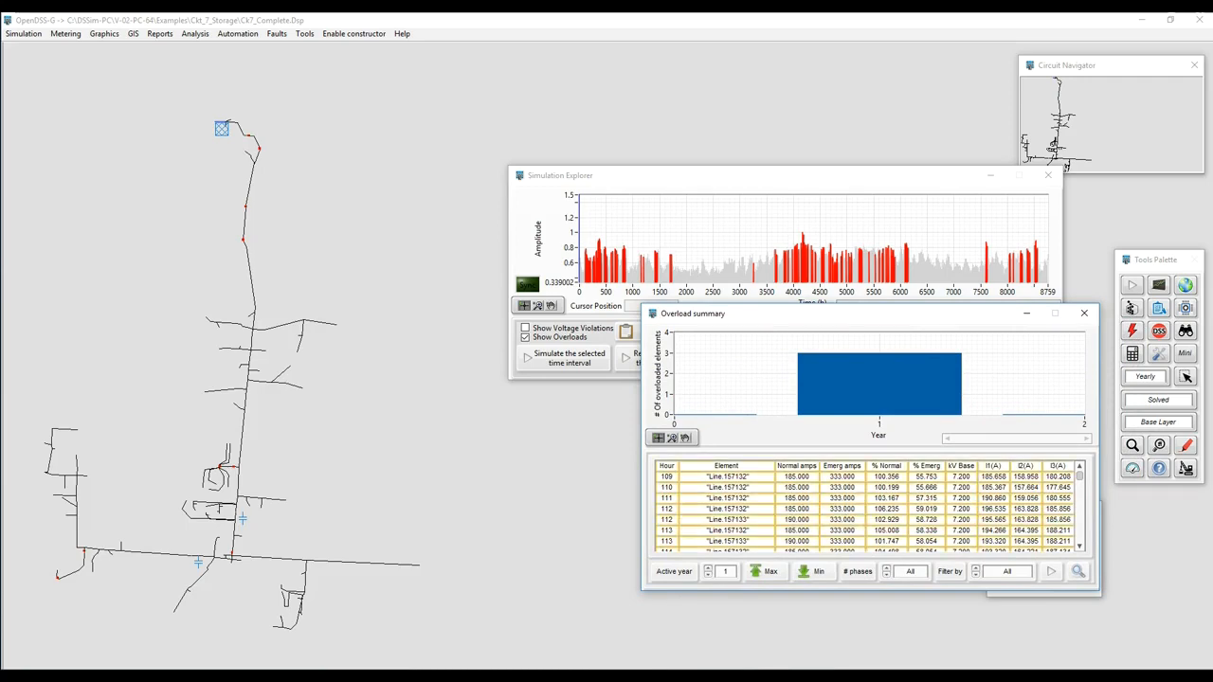
scroll(569, 445, "down", 20)
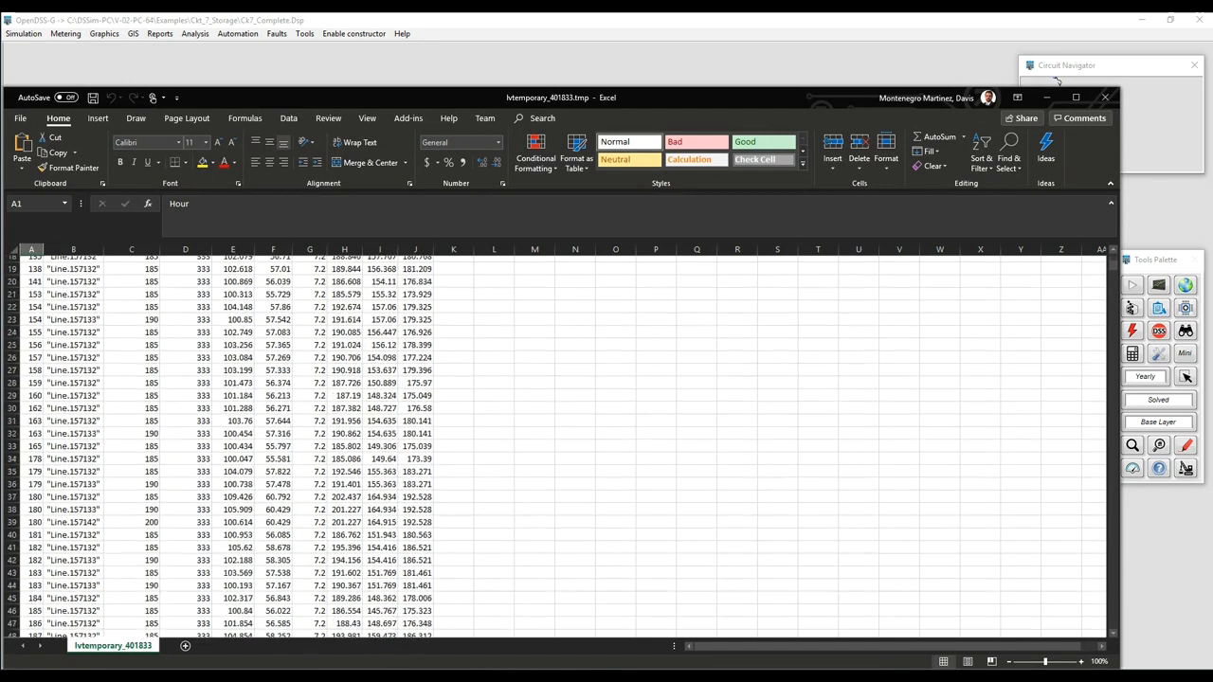
scroll(569, 446, "down", 10)
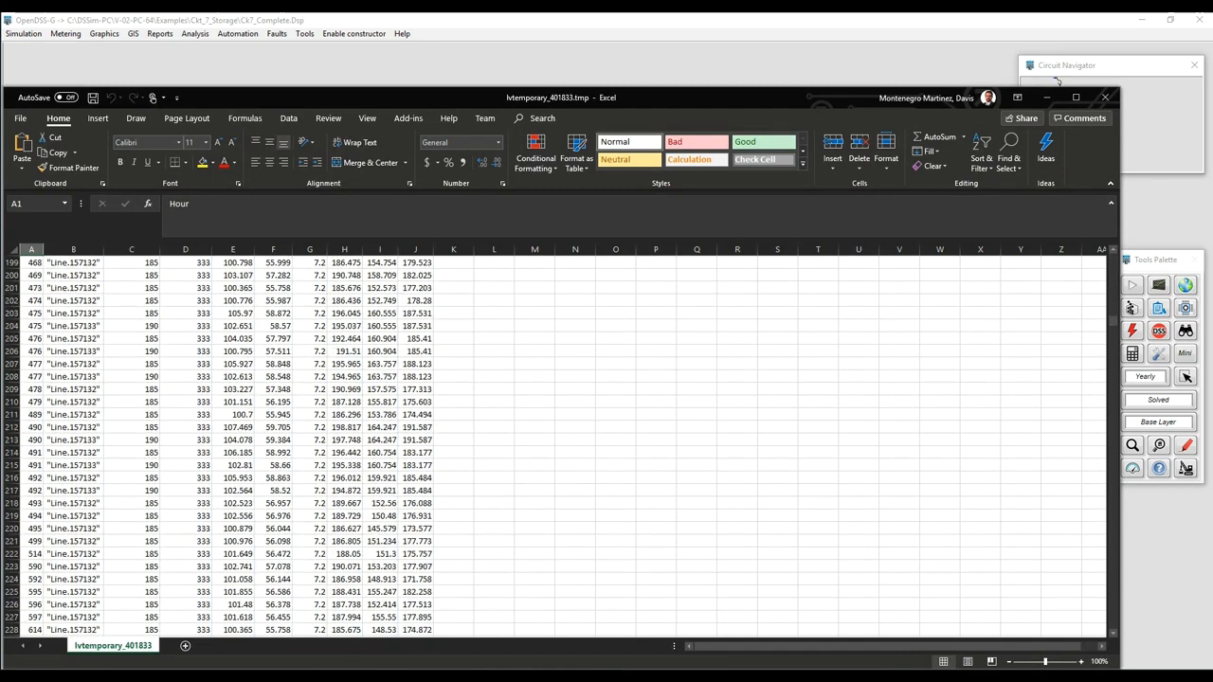
key("ctrl+Home")
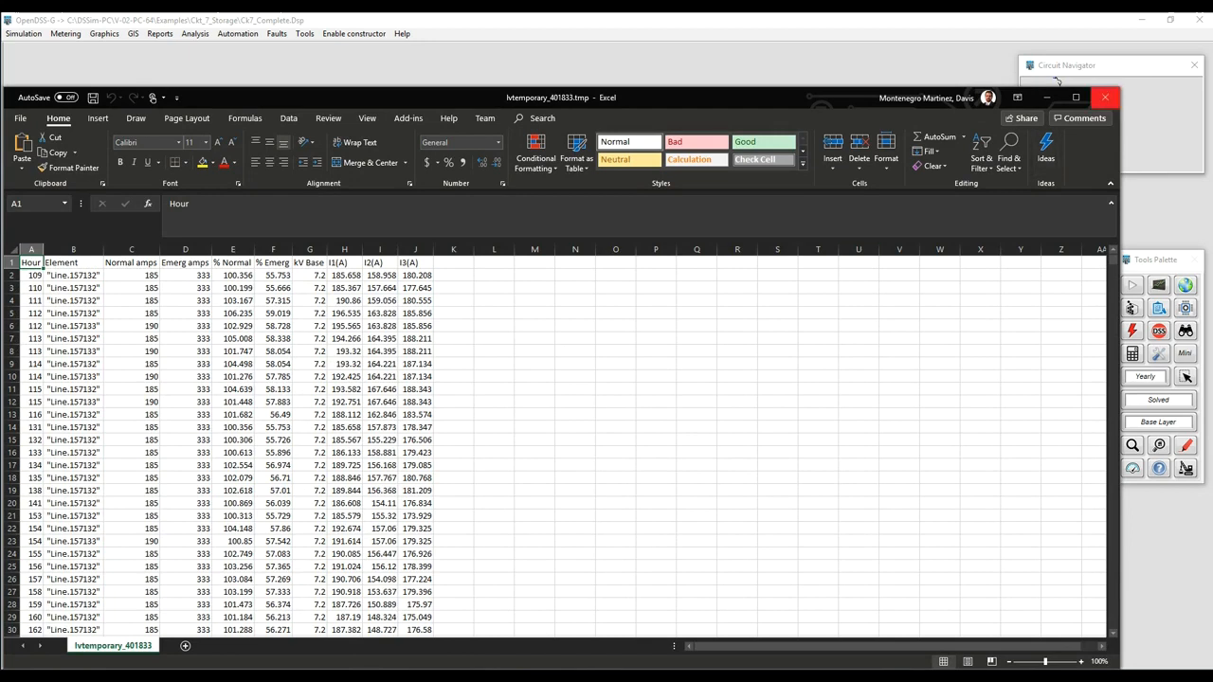
left_click(1105, 97)
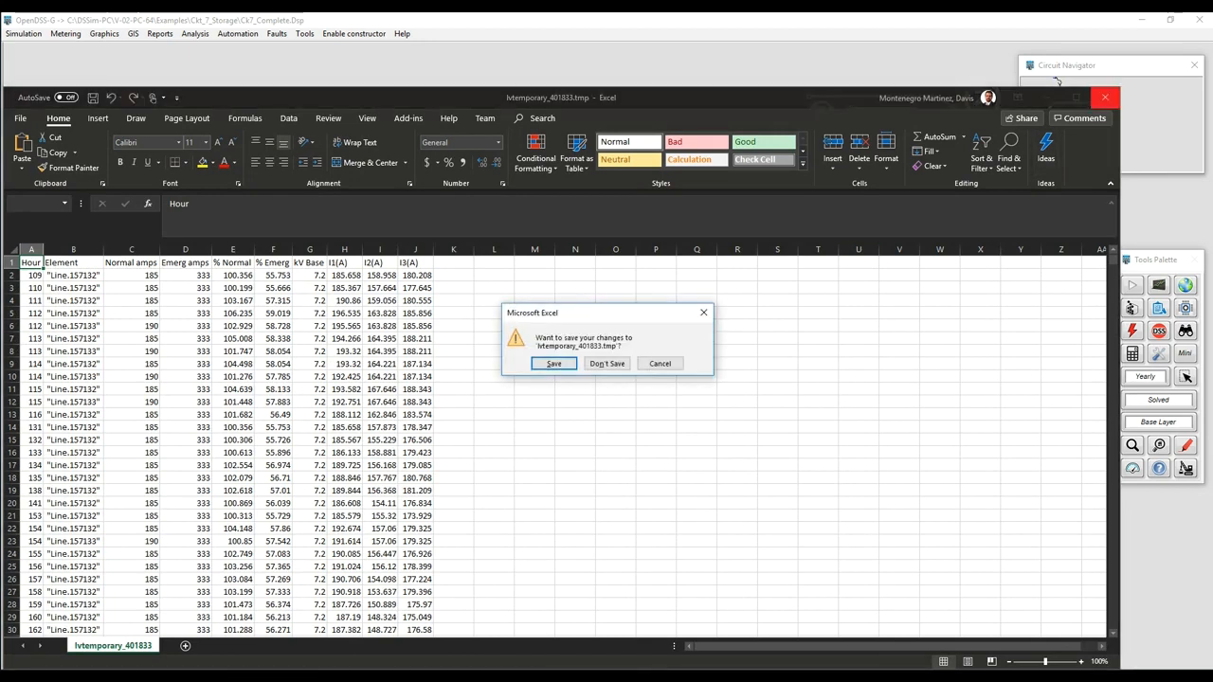
left_click(607, 361)
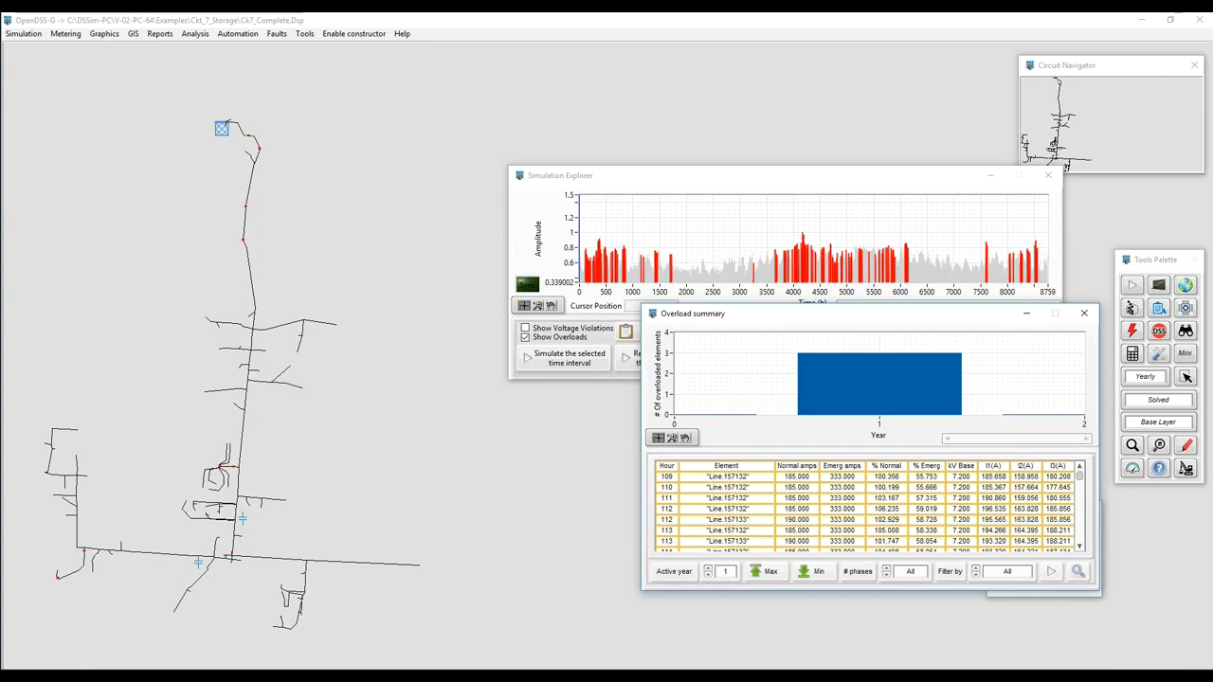
Step: List the maximum and then the minimum overloads, and review the phase and element type filters, leaving both at All
left_click(764, 571)
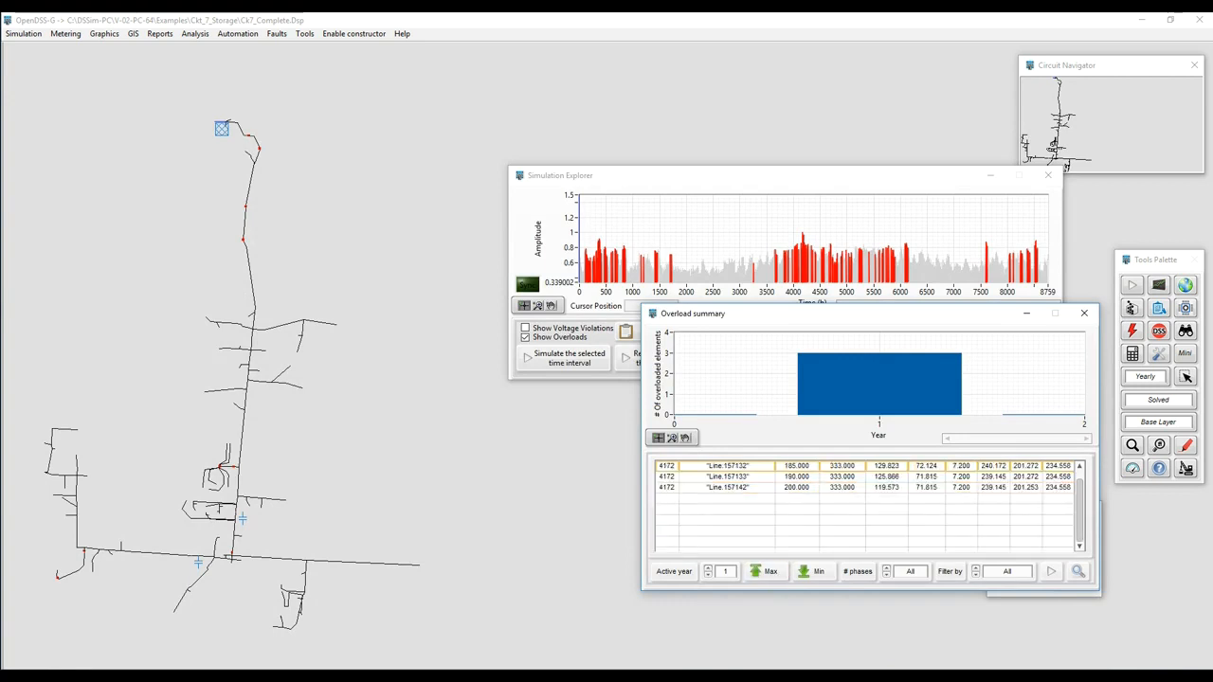
left_click(811, 571)
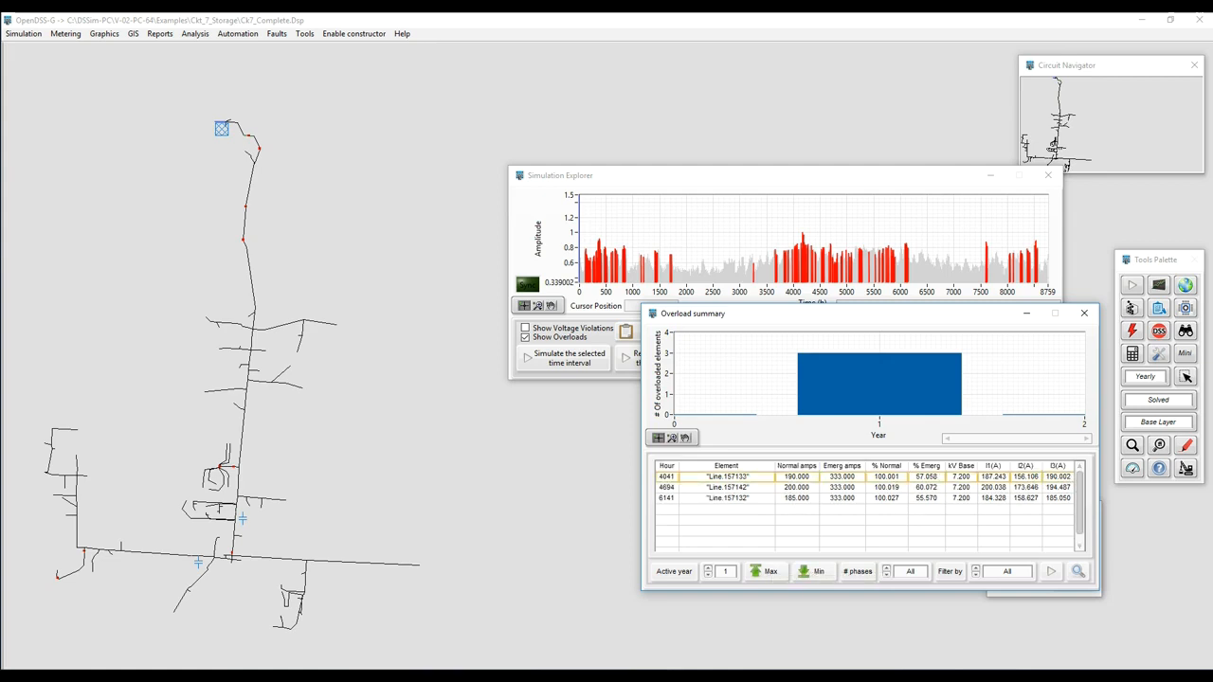
left_click(910, 572)
left_click(900, 579)
left_click(909, 571)
left_click(900, 564)
left_click(909, 572)
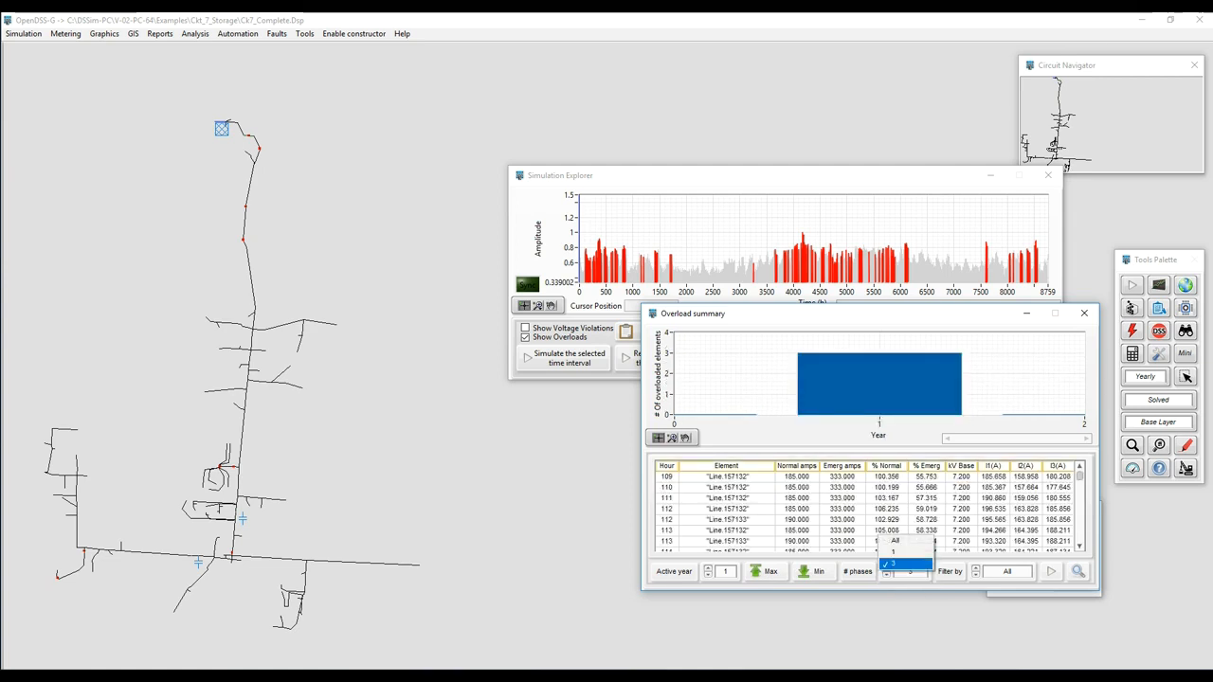
left_click(895, 540)
left_click(1007, 571)
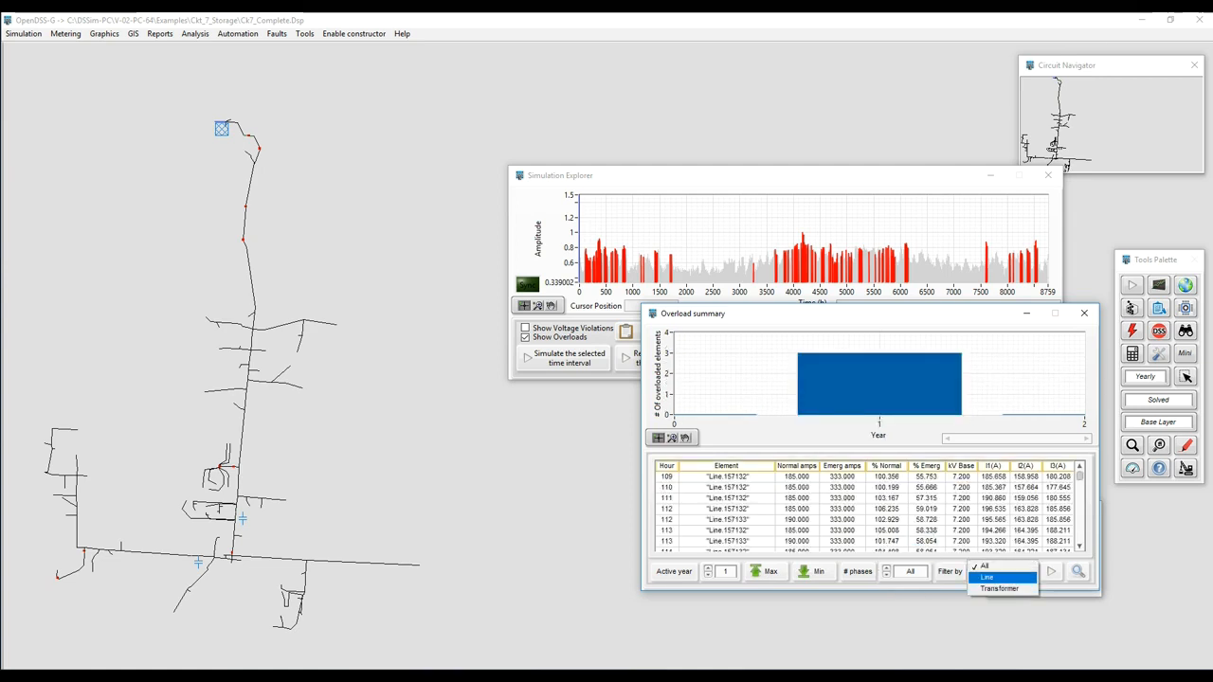
left_click(985, 565)
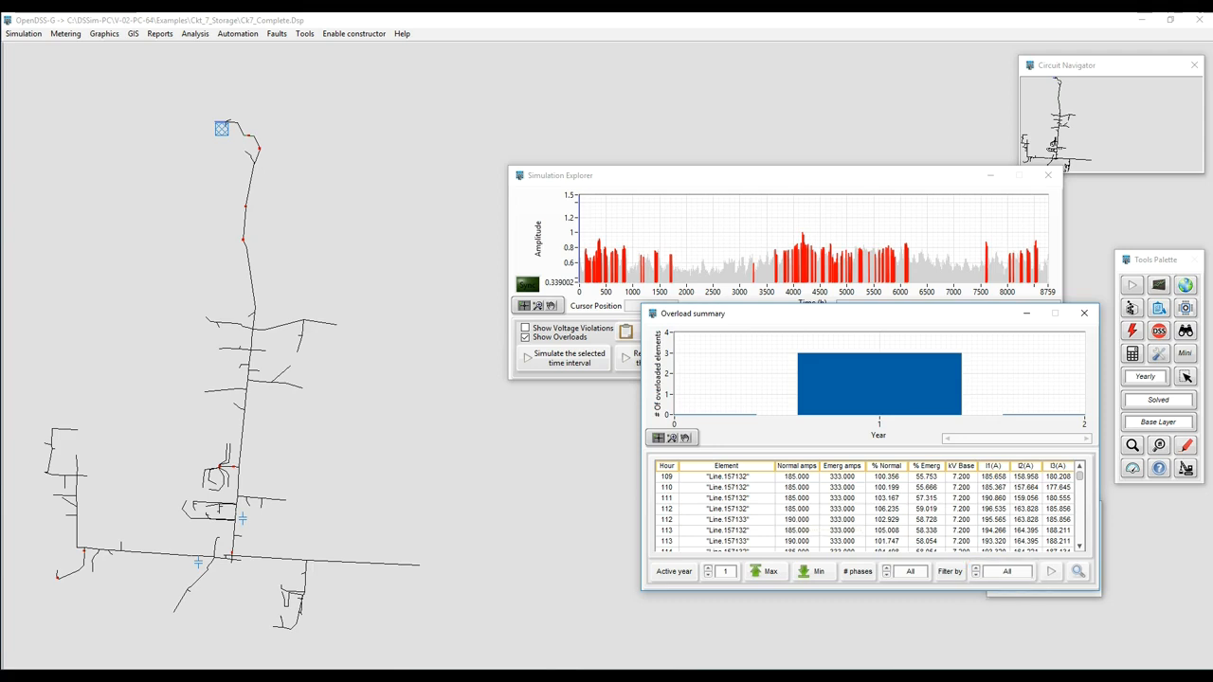
Step: List the maximum overloads again and locate Line.157132 at hour 4172 in the Simulation Explorer and on the schematic
left_click(766, 571)
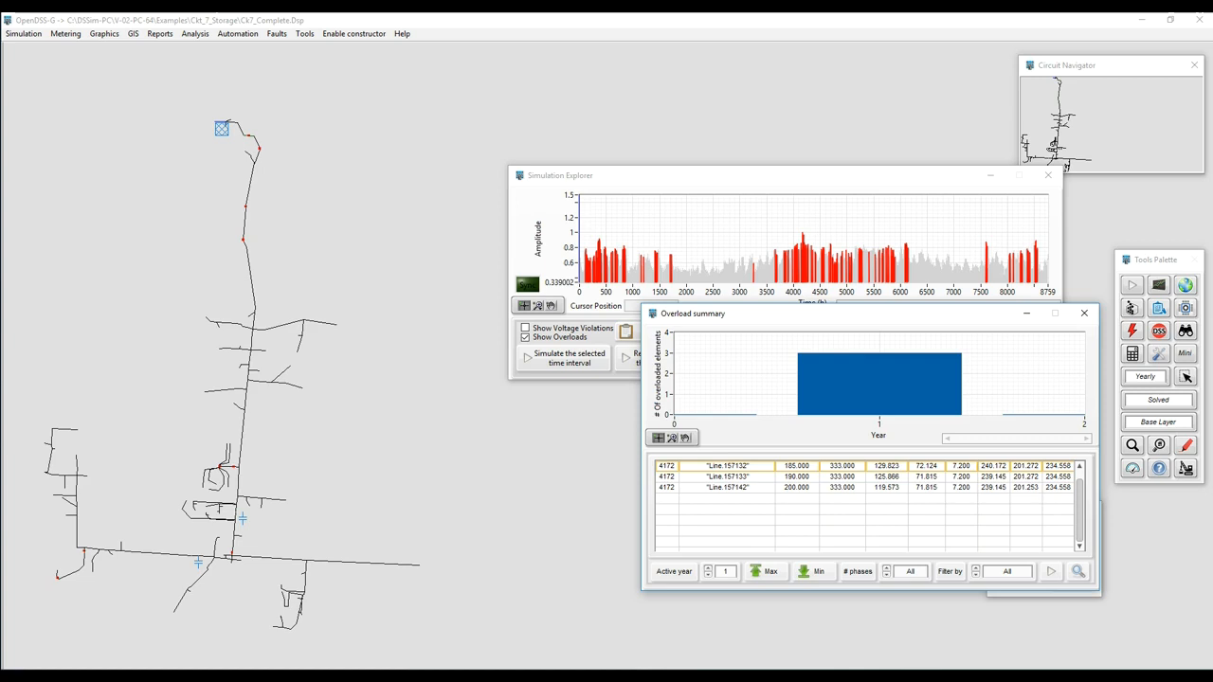
left_click(812, 476)
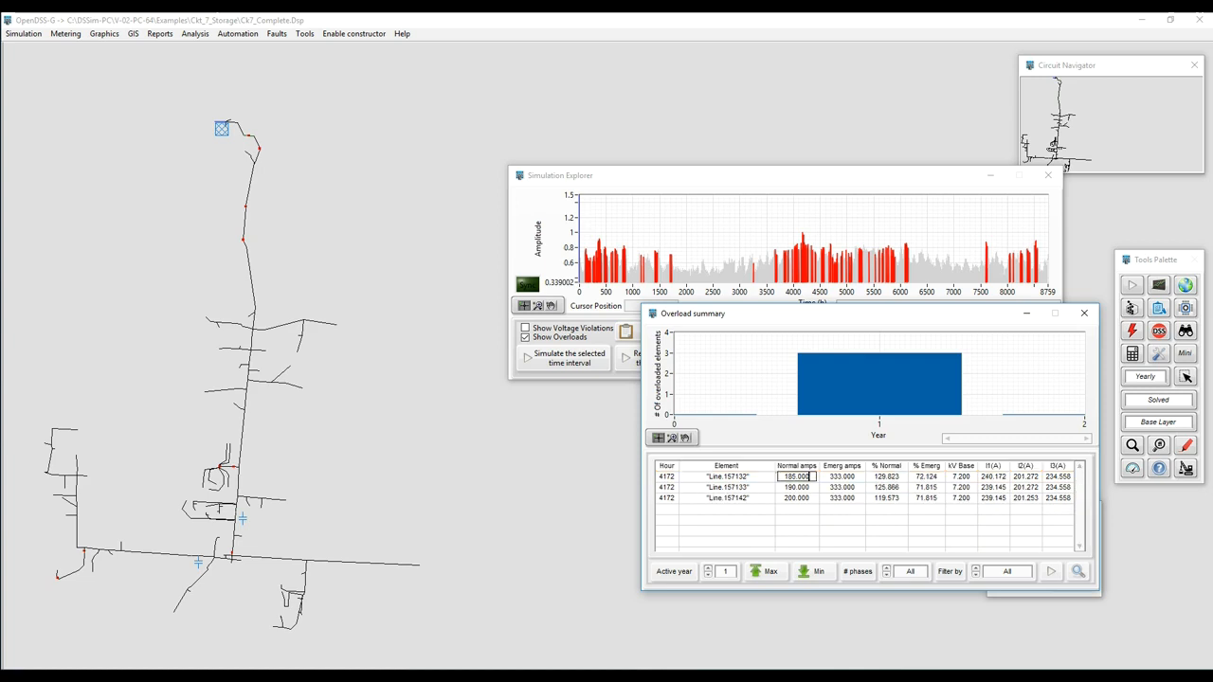
left_click(719, 477)
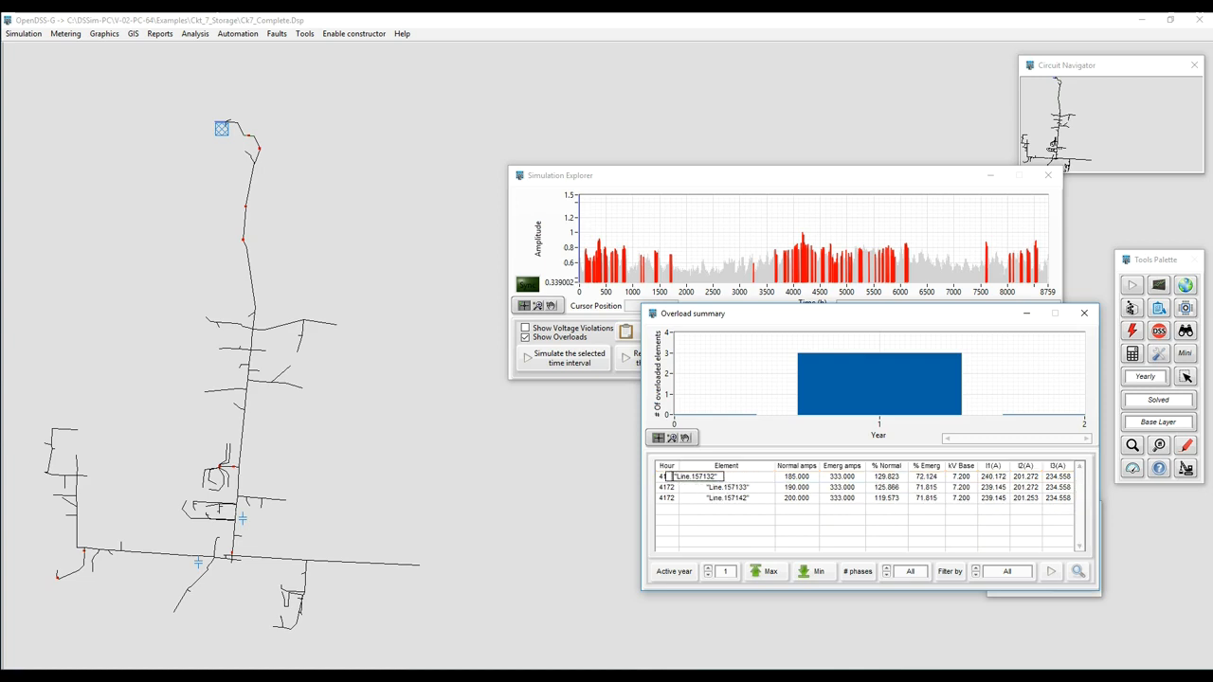
left_click_drag(928, 314, 952, 368)
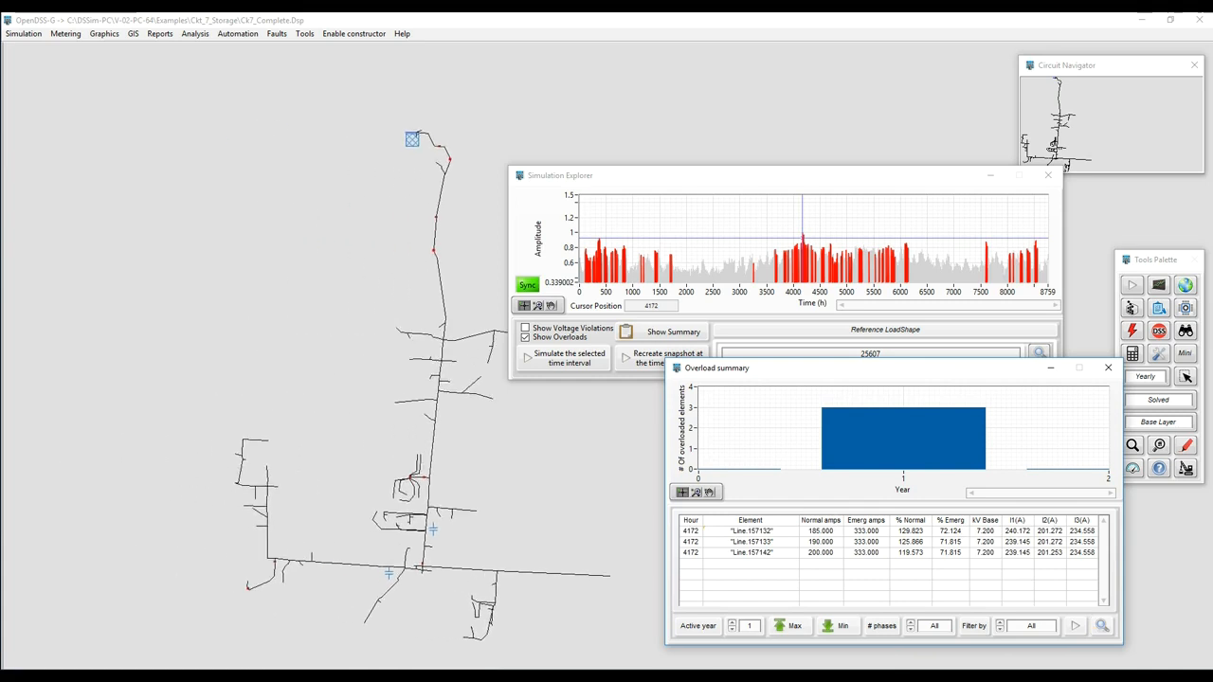
left_click_drag(877, 181, 982, 81)
left_click_drag(893, 372, 936, 323)
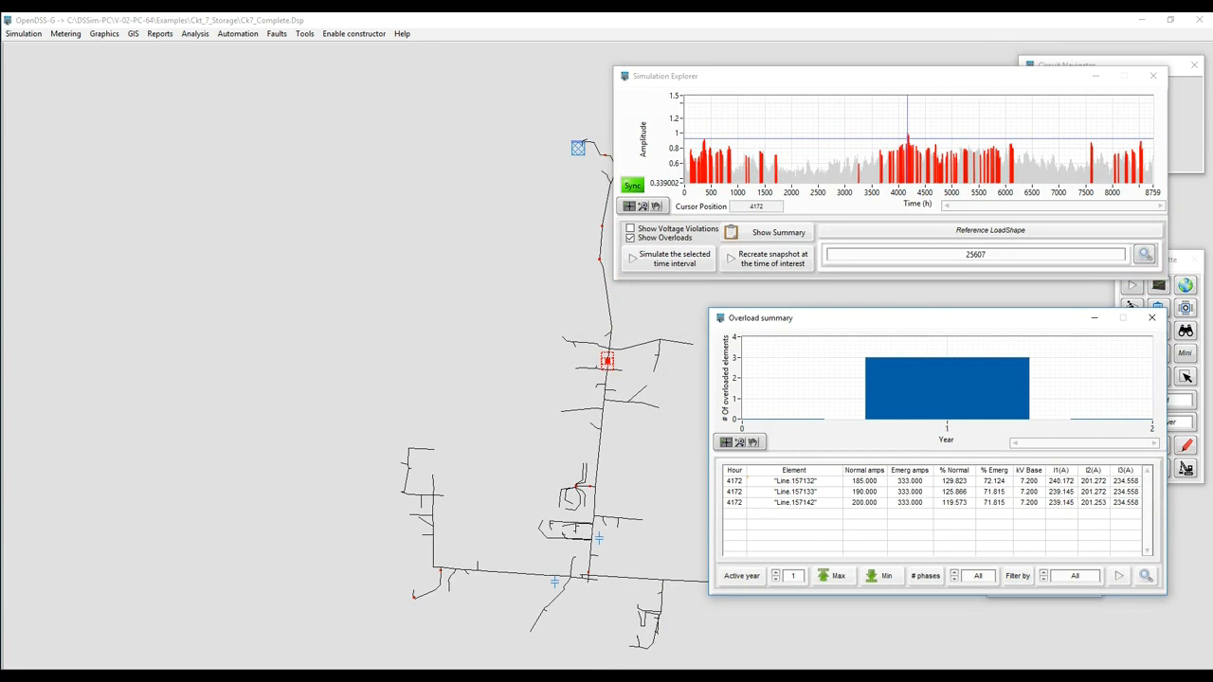
Step: Recreate the circuit snapshot at hour 4172 and examine the overloaded line on the schematic
left_click_drag(530, 388, 280, 361)
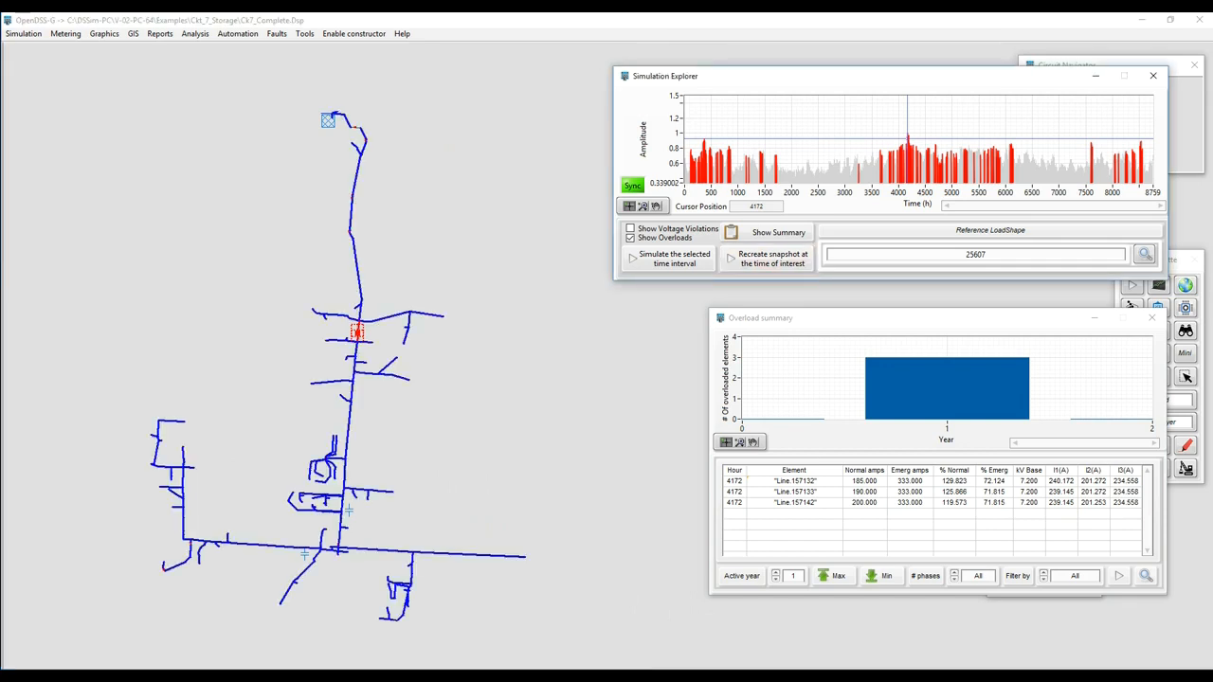
left_click_drag(512, 379, 435, 375)
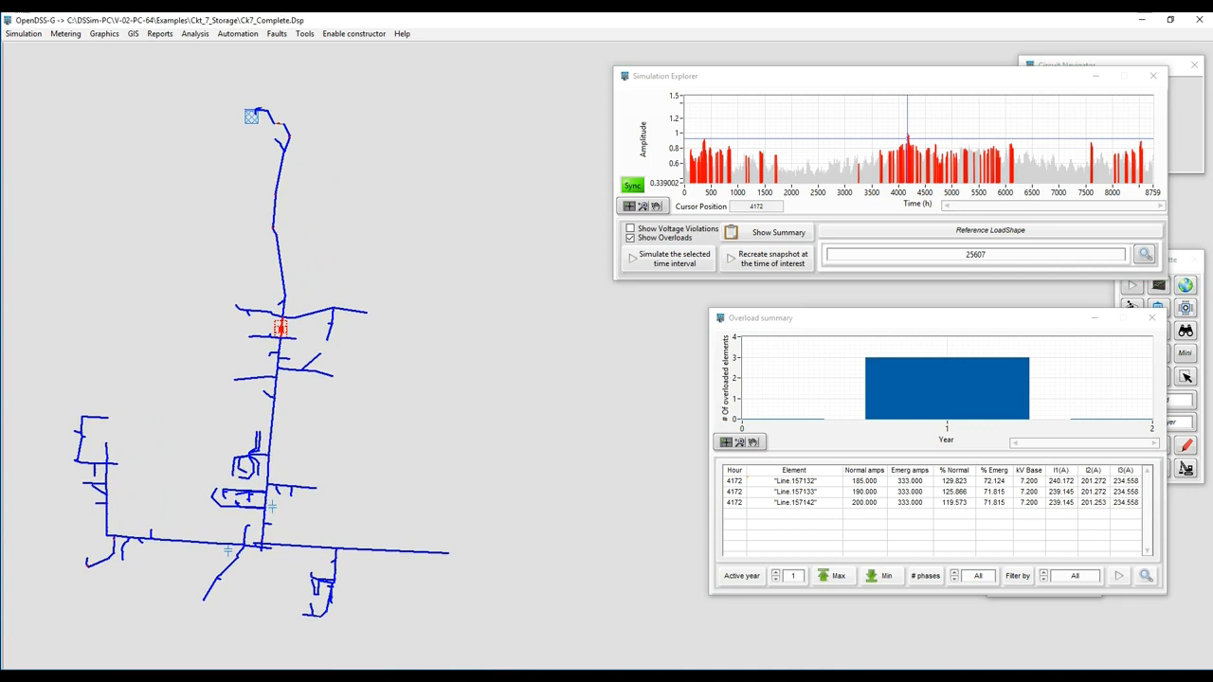
scroll(303, 360, "up", 2)
left_click_drag(336, 617, 266, 531)
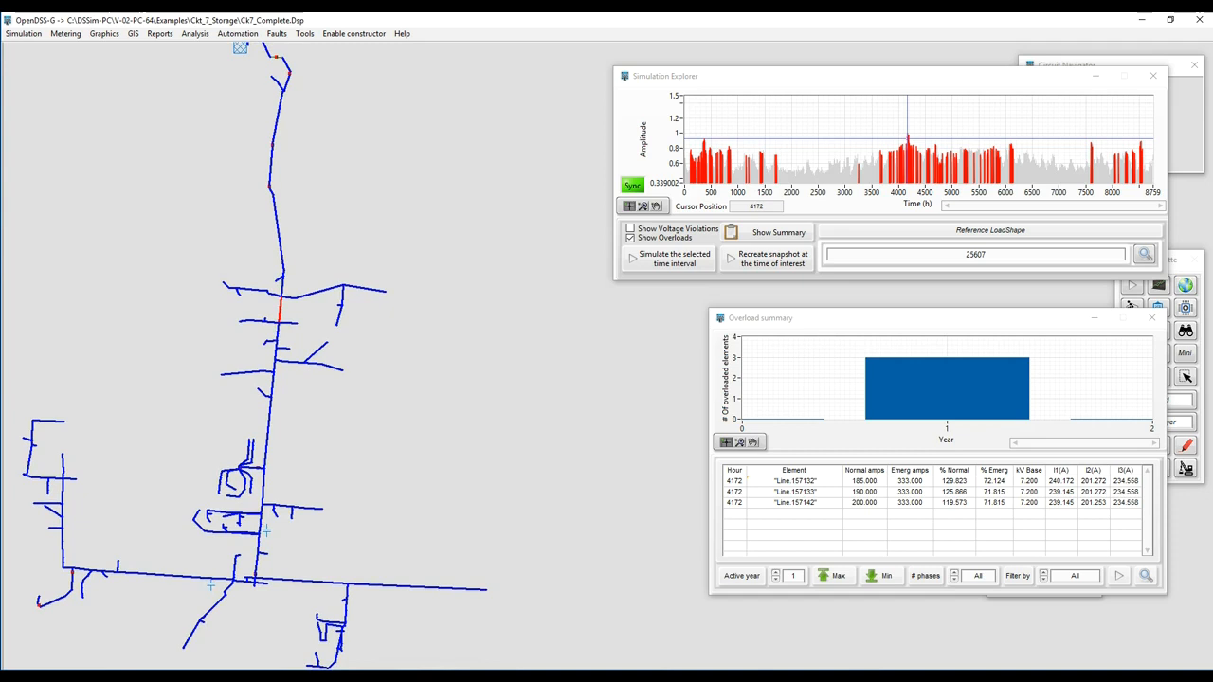
left_click_drag(266, 532, 256, 540)
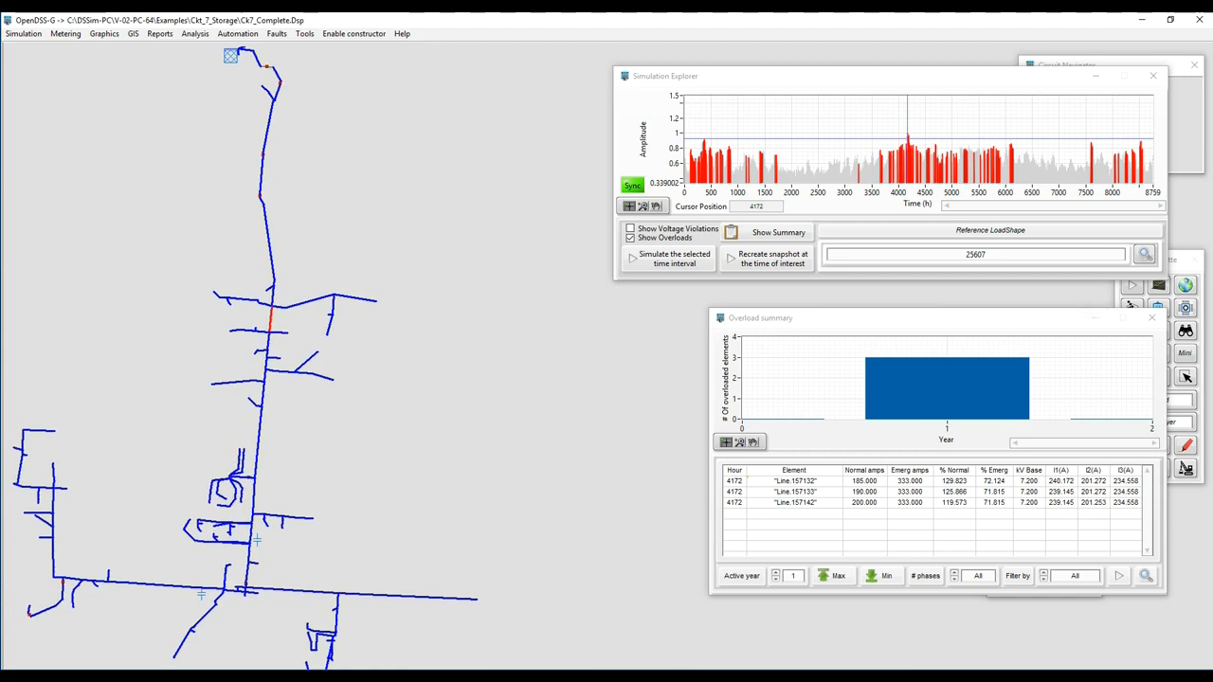
Step: Magnify the load shape between about hours 3940 and 4310 and place the time cursor at hour 4048
left_click_drag(907, 139, 900, 140)
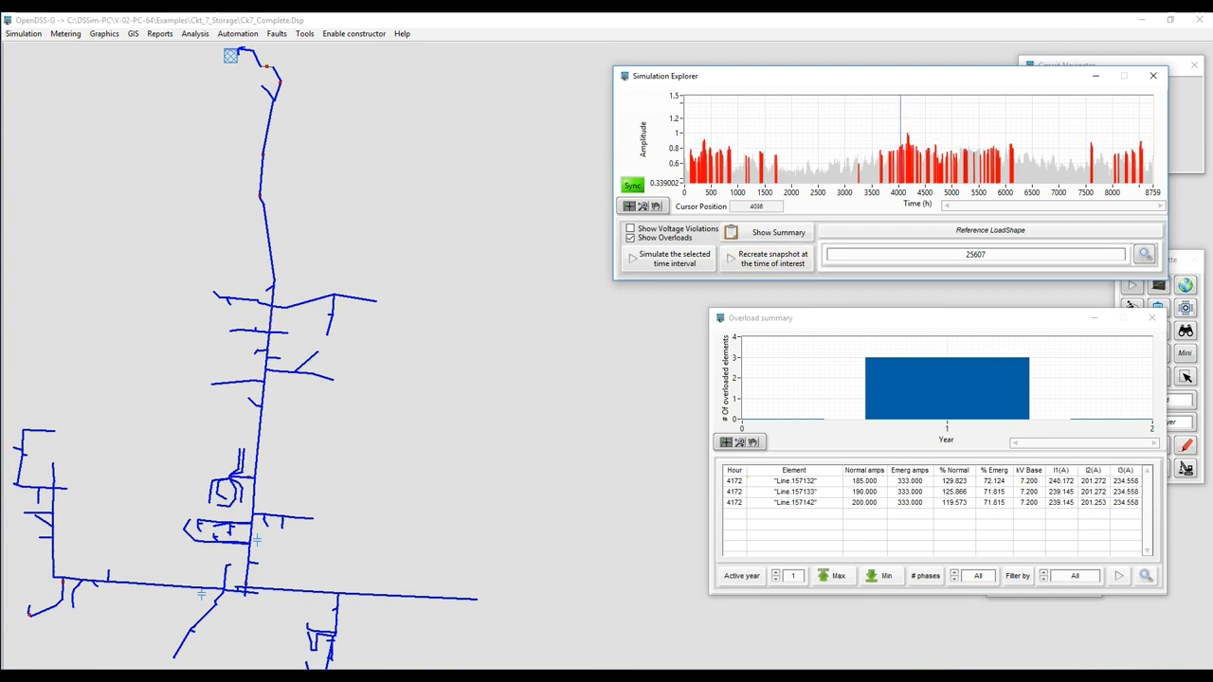
left_click(644, 206)
left_click(695, 216)
left_click_drag(895, 139, 914, 140)
left_click(629, 207)
left_click_drag(805, 152, 817, 145)
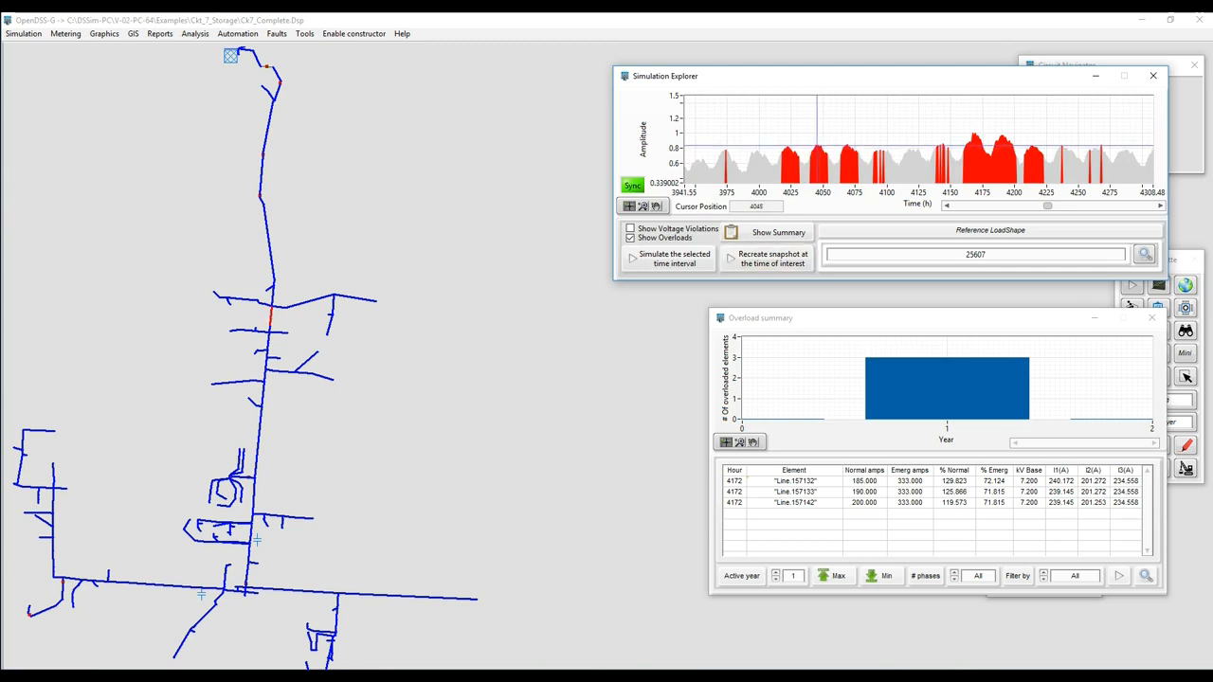
Step: Move the time cursor to hours 4168, 4164 and 4169 to compare the overloads on the schematic
left_click_drag(816, 145, 974, 144)
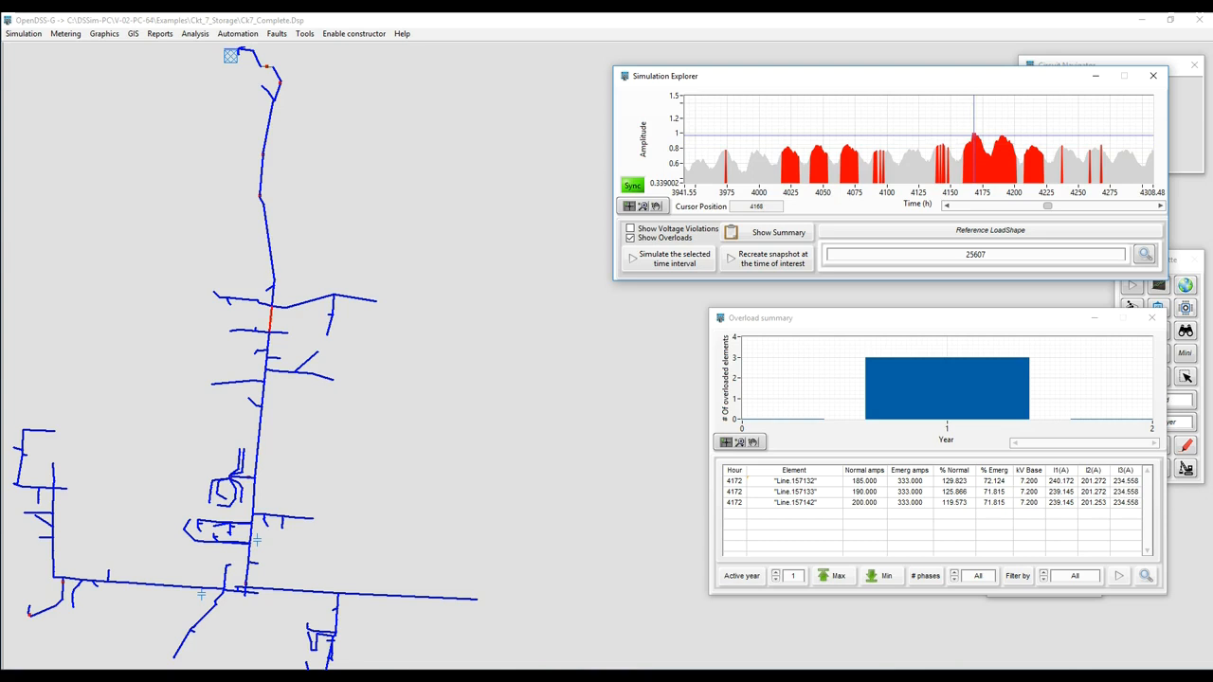
left_click_drag(975, 144, 968, 144)
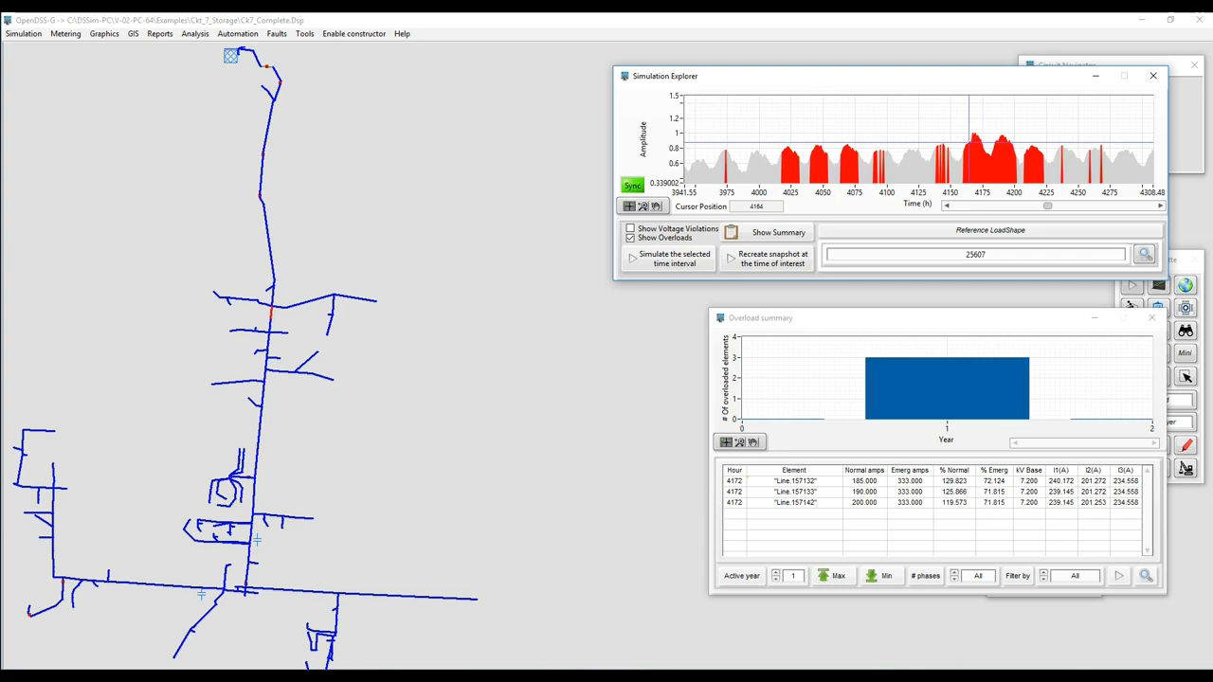
left_click_drag(968, 143, 975, 134)
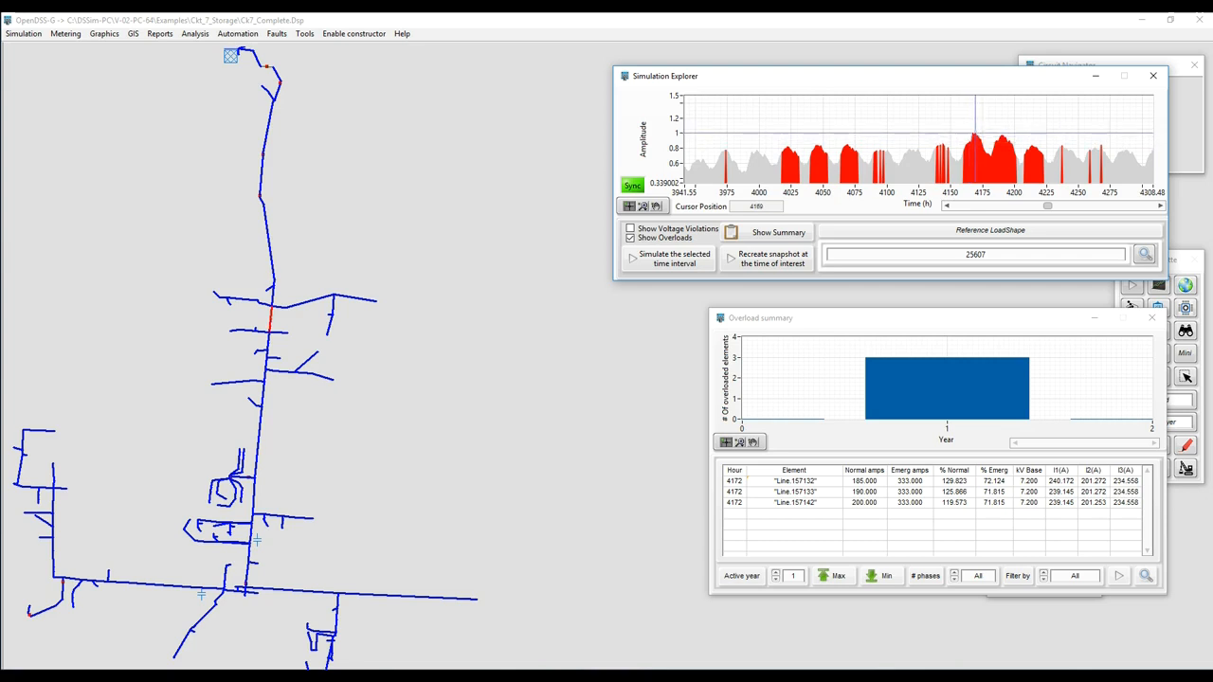
Step: Close the overload summary, mark the voltage violations on the load shape and open the voltage violations summary
left_click(1152, 318)
left_click(630, 229)
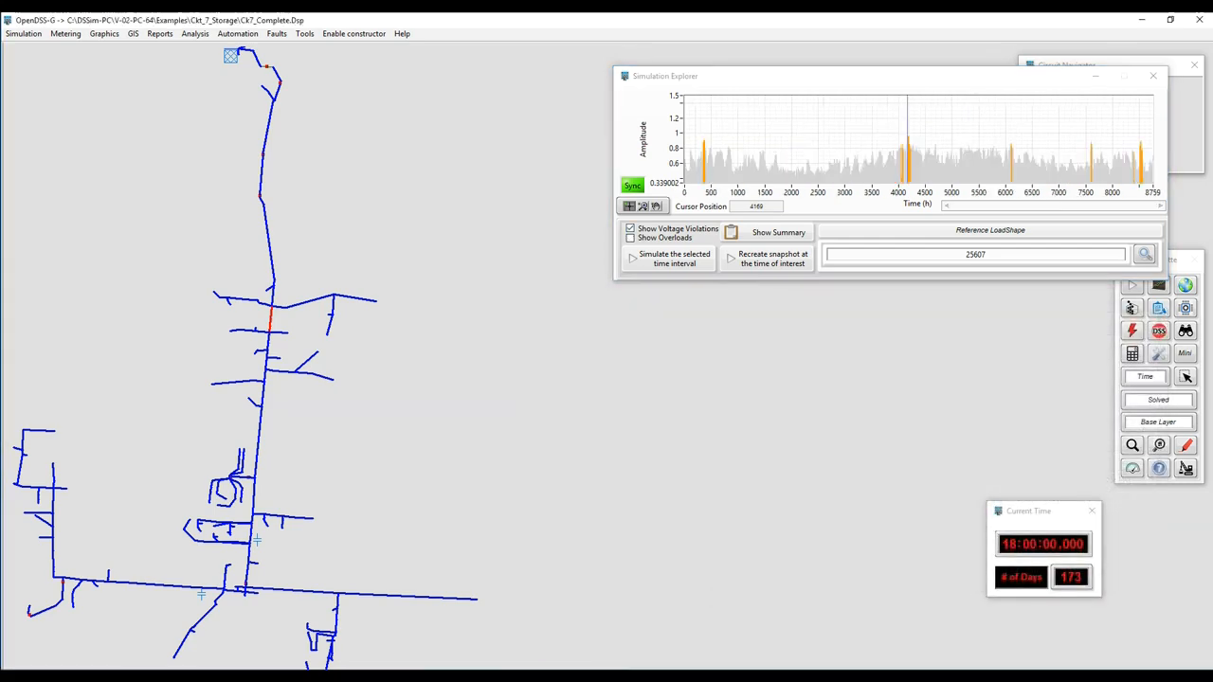
left_click_drag(651, 209, 901, 299)
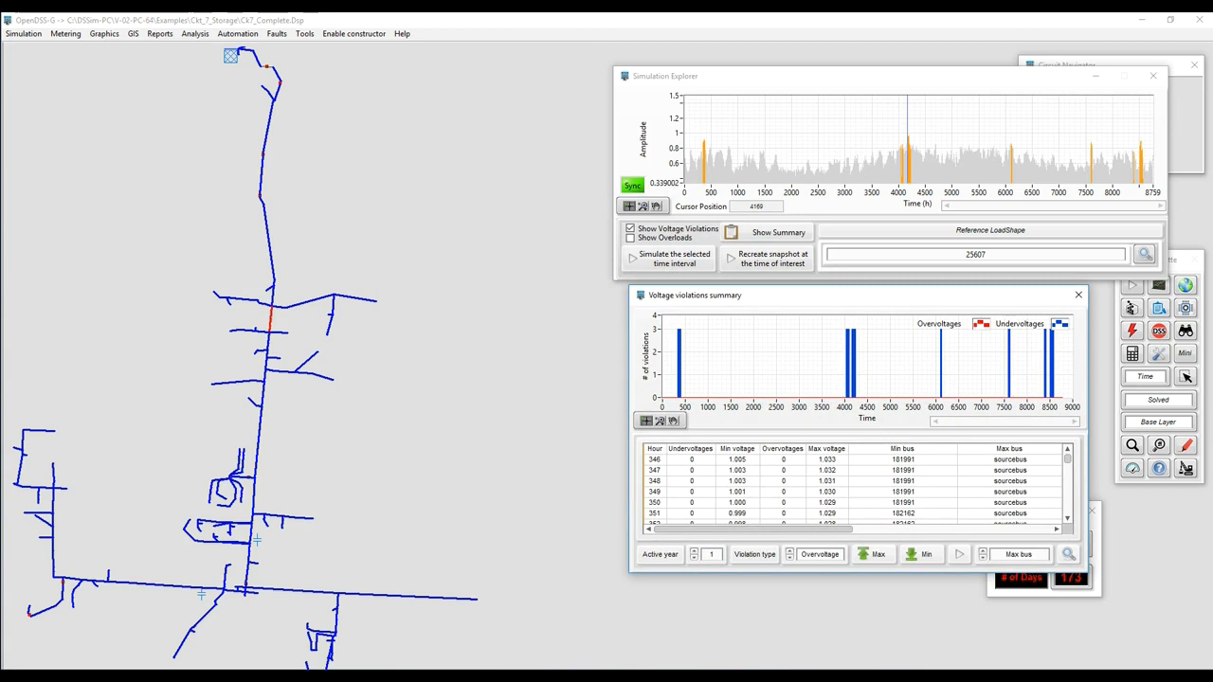
left_click(879, 553)
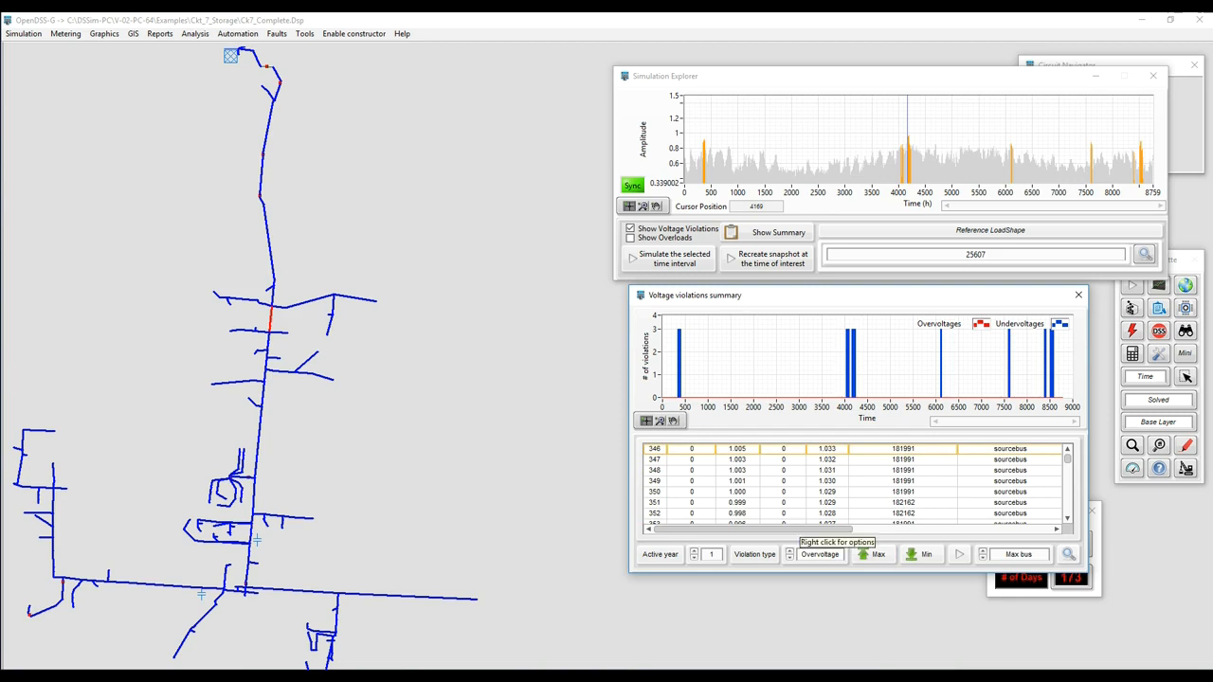
Step: Examine the bus and low-voltage columns of the voltage violations table across its full width
scroll(827, 529, "right", 1)
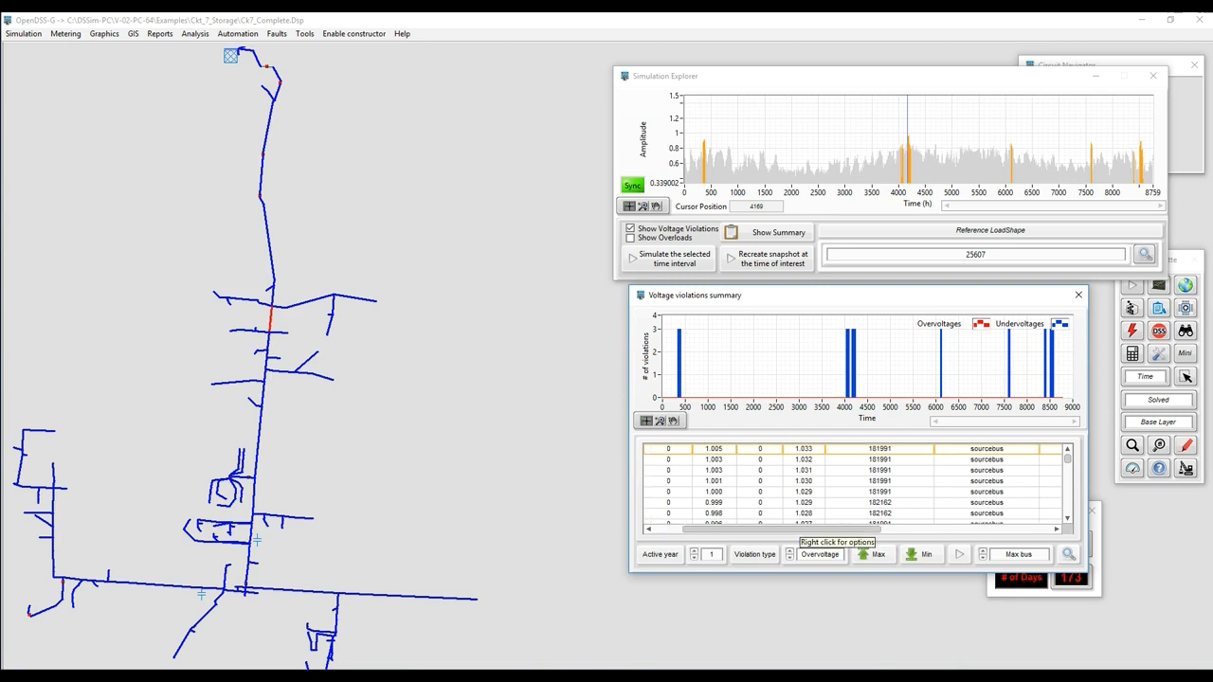
scroll(827, 529, "right", 5)
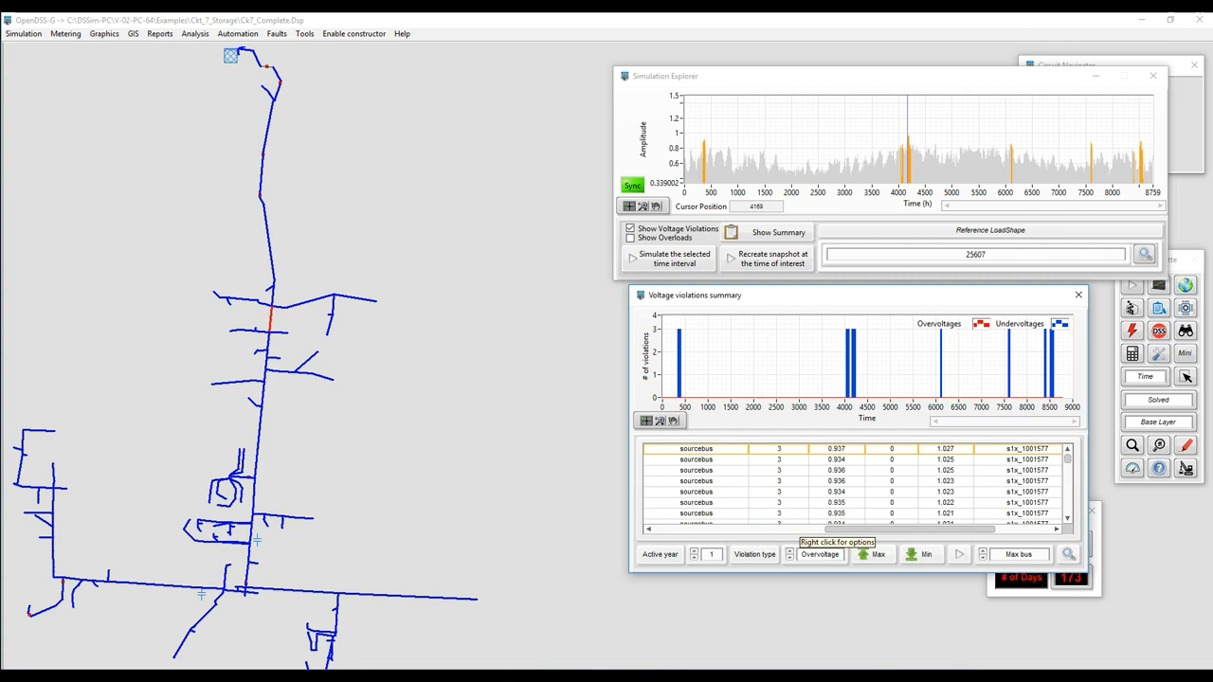
scroll(827, 529, "right", 1)
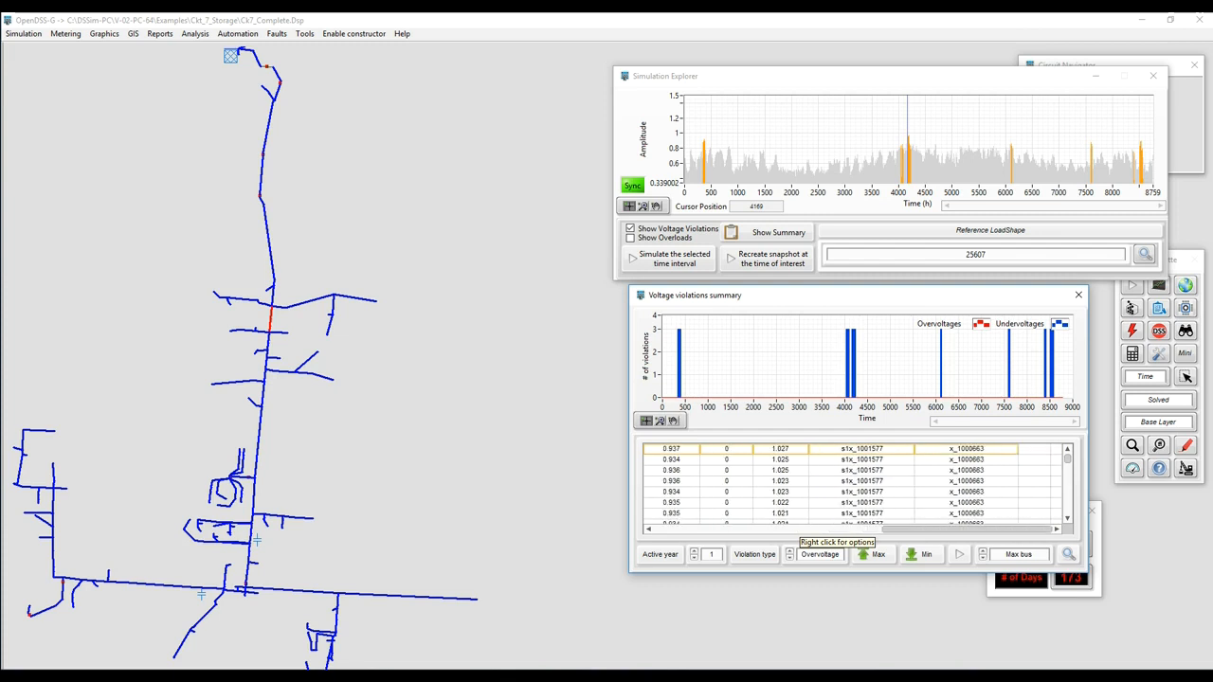
scroll(827, 529, "left", 1)
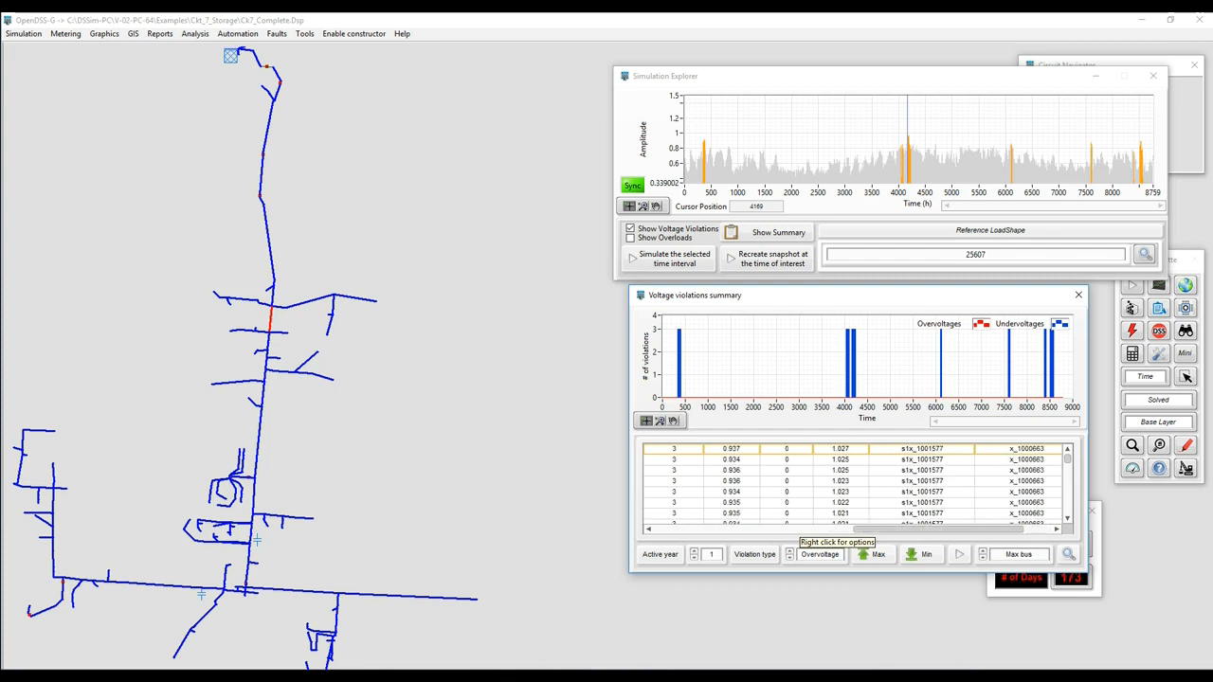
scroll(827, 529, "left", 6)
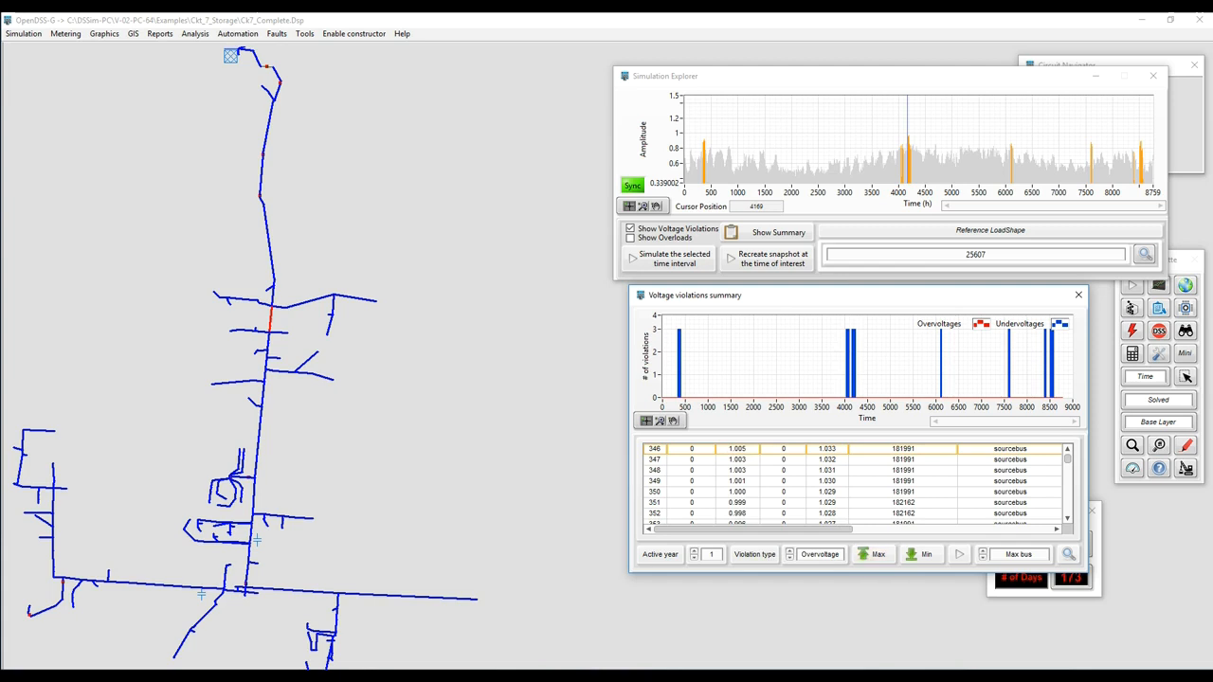
Step: Set the violation type to Undervoltage and the bus selection to Min LV bus in the voltage violations summary
left_click(820, 555)
left_click(817, 561)
left_click(1018, 554)
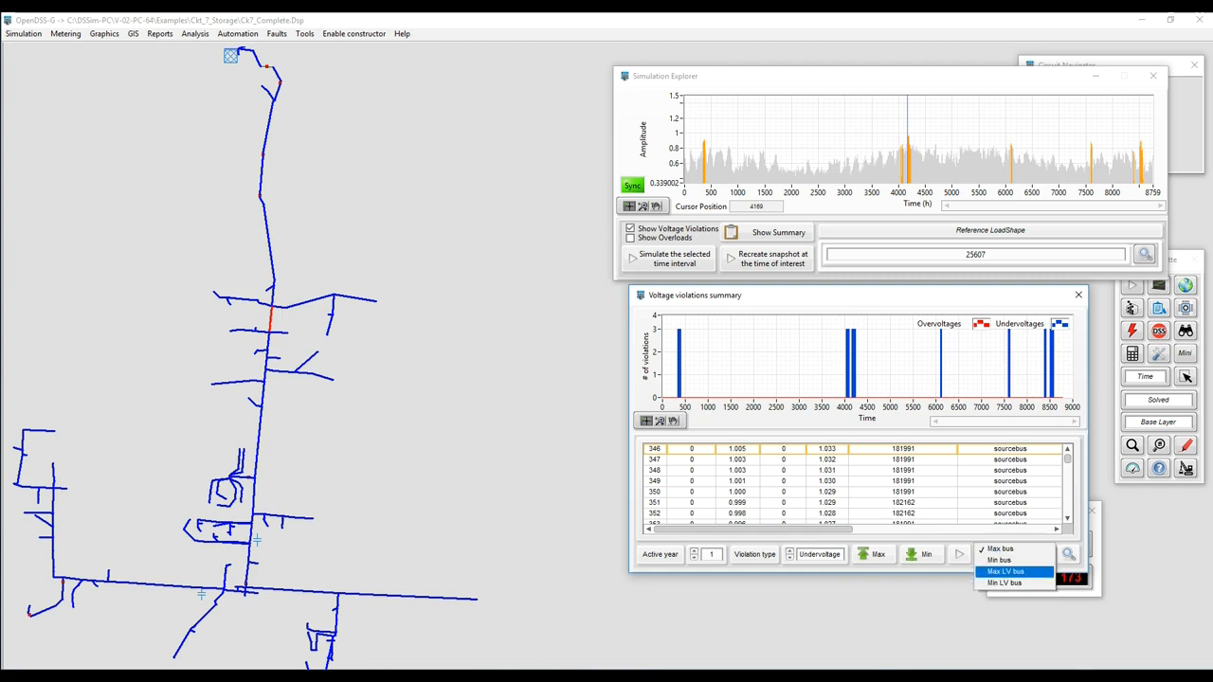
left_click(1009, 572)
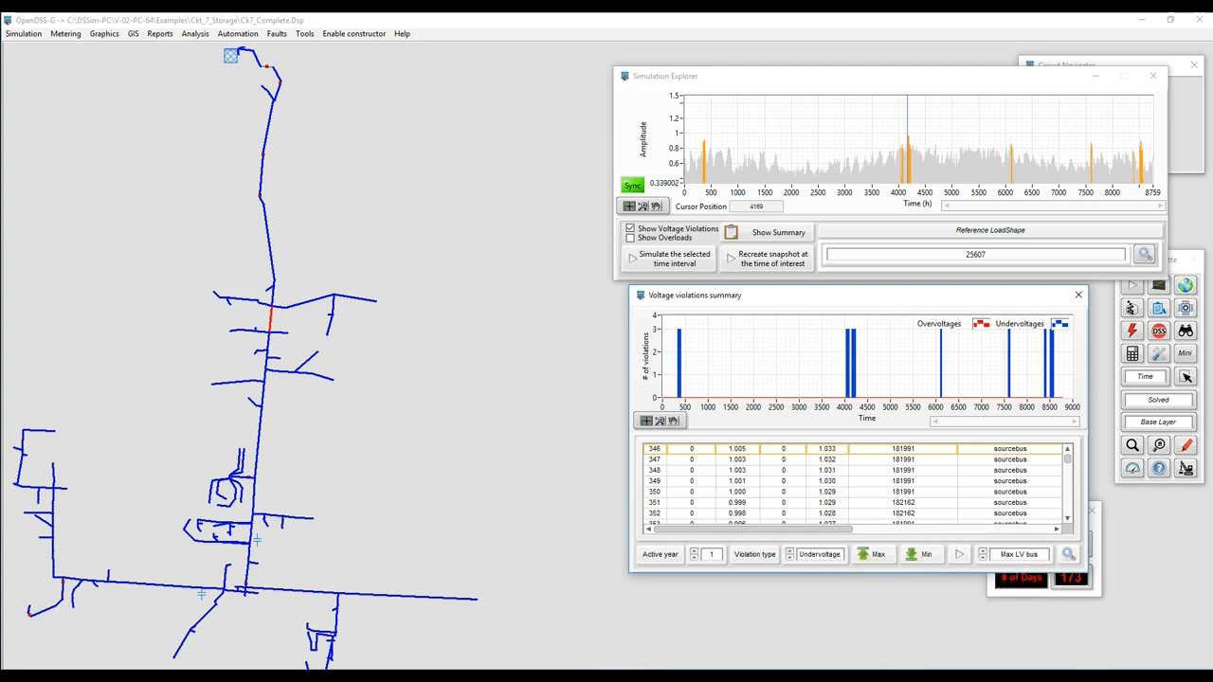
left_click(1016, 554)
left_click(1012, 557)
left_click(820, 554)
left_click(820, 567)
left_click(819, 554)
left_click(819, 566)
left_click(819, 555)
left_click(820, 510)
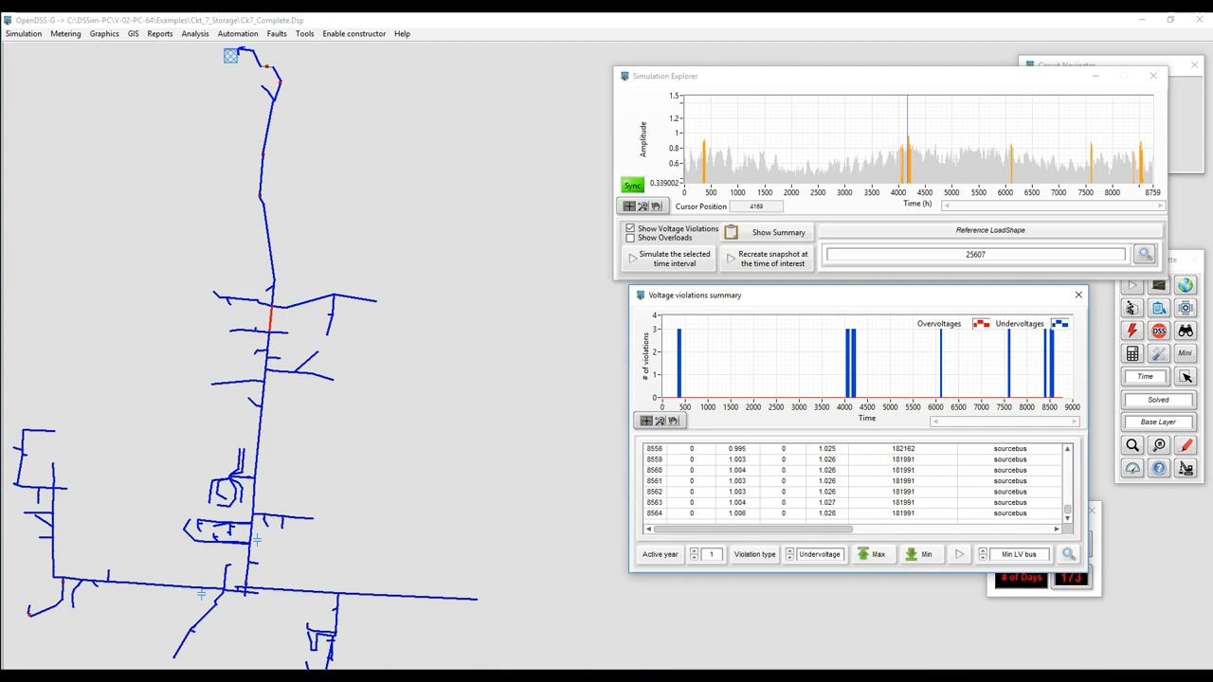
Step: Inspect the minimum LV voltage of the first violation row, and return to the hour column of the table
left_click_drag(753, 530, 924, 529)
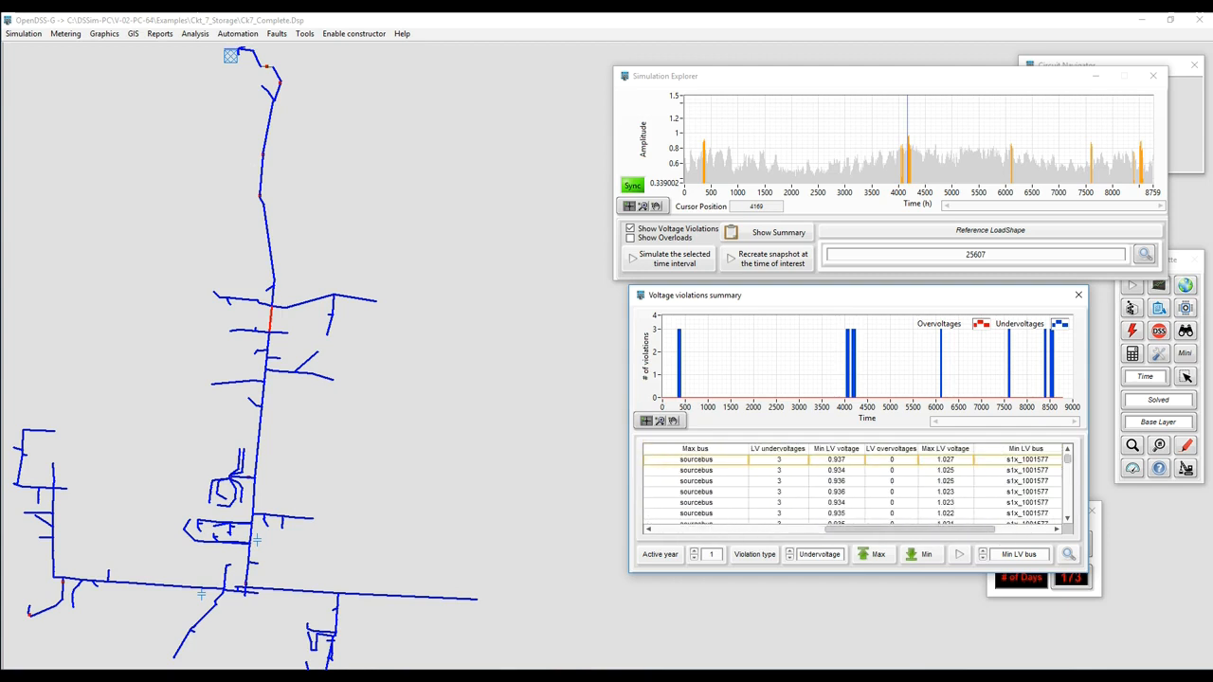
left_click(847, 460)
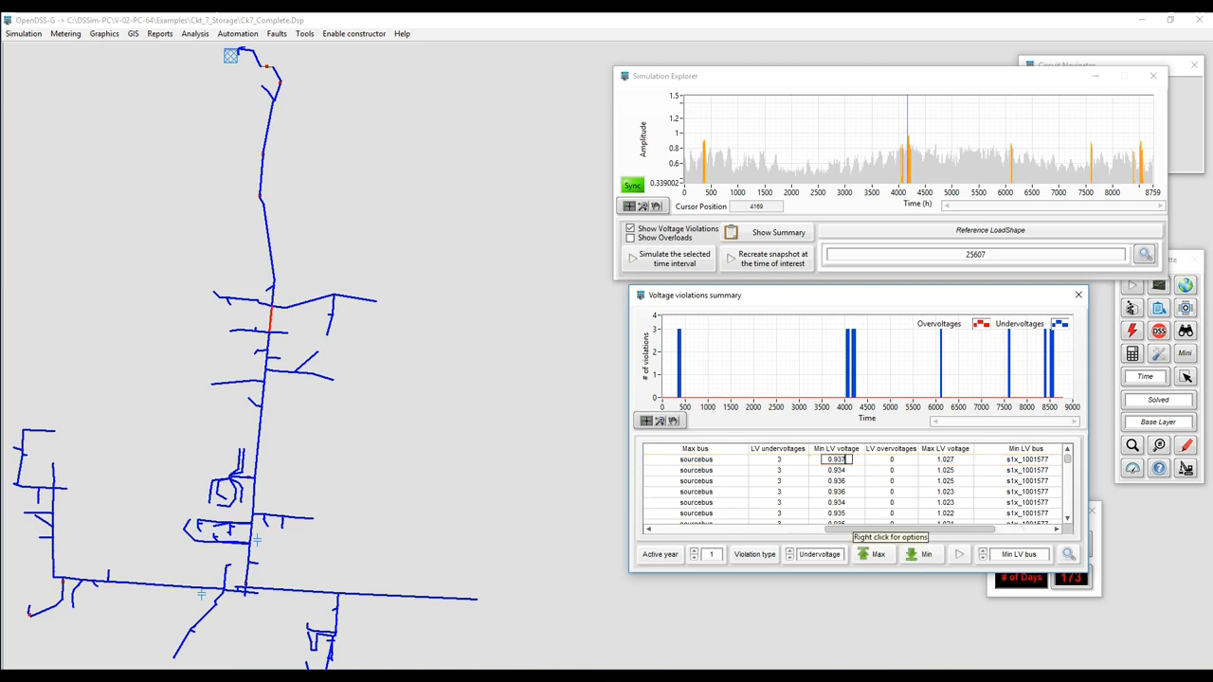
left_click_drag(862, 530, 694, 530)
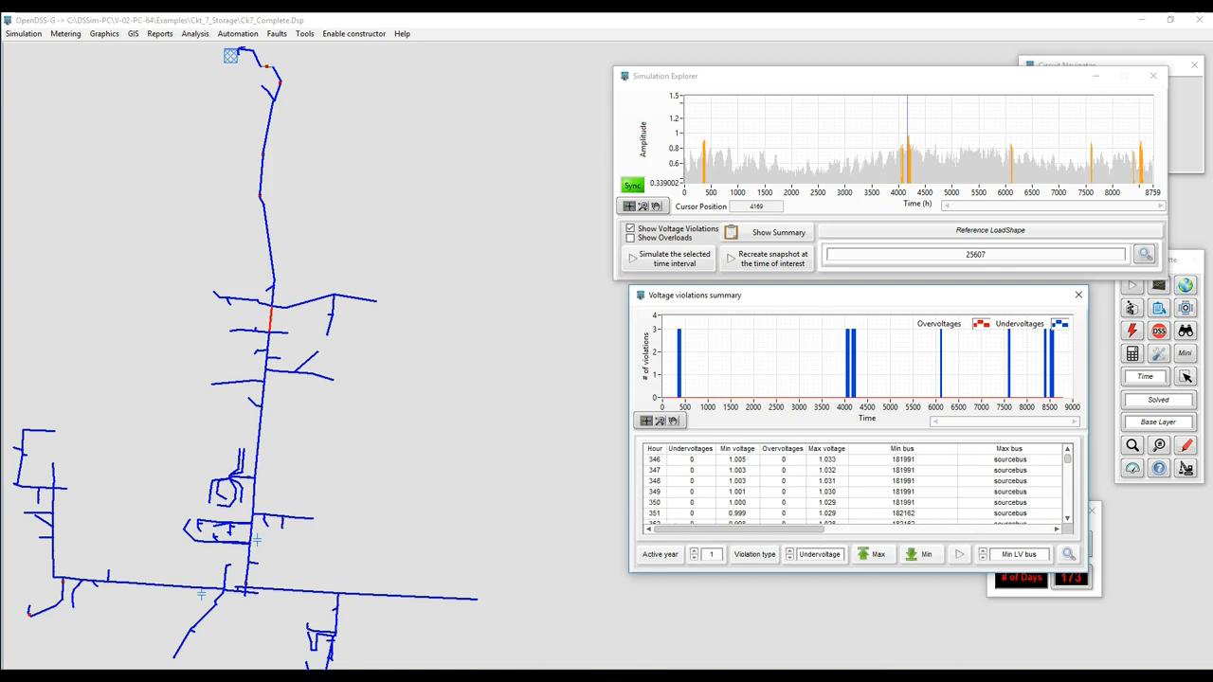
Step: Move the time cursor to hour 347 and magnify the load shape between about hours 213 and 580
left_click(693, 459)
double_click(693, 459)
left_click(643, 205)
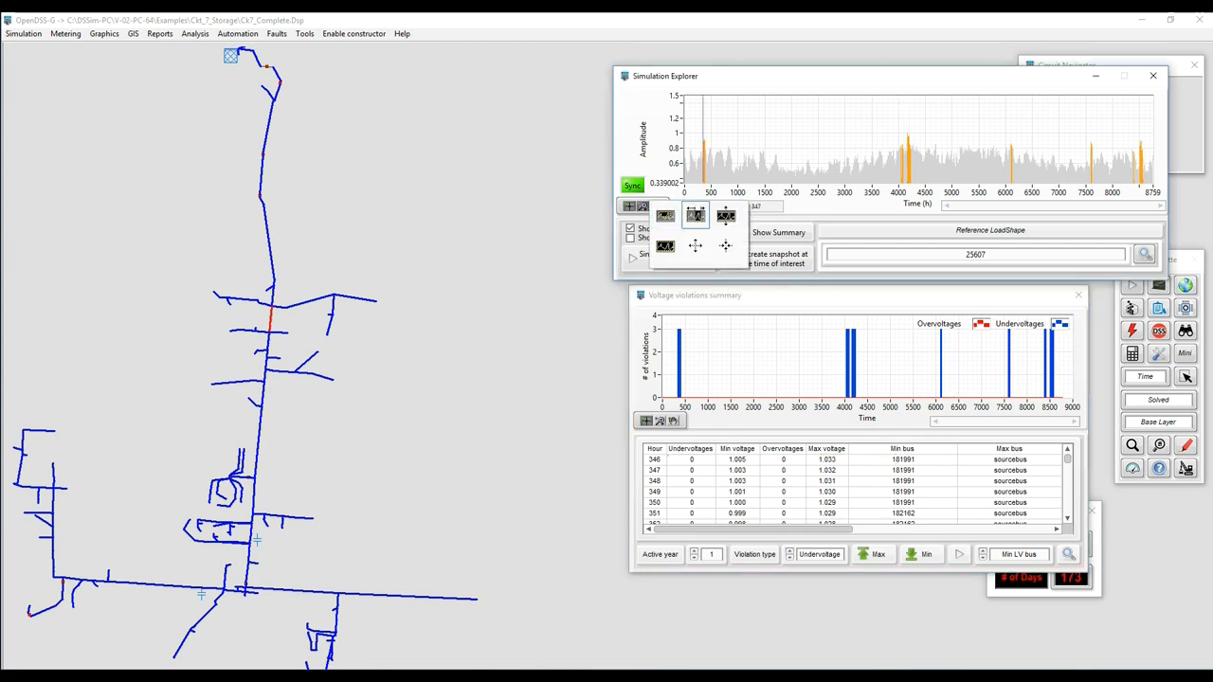
left_click(696, 216)
left_click_drag(695, 142, 712, 142)
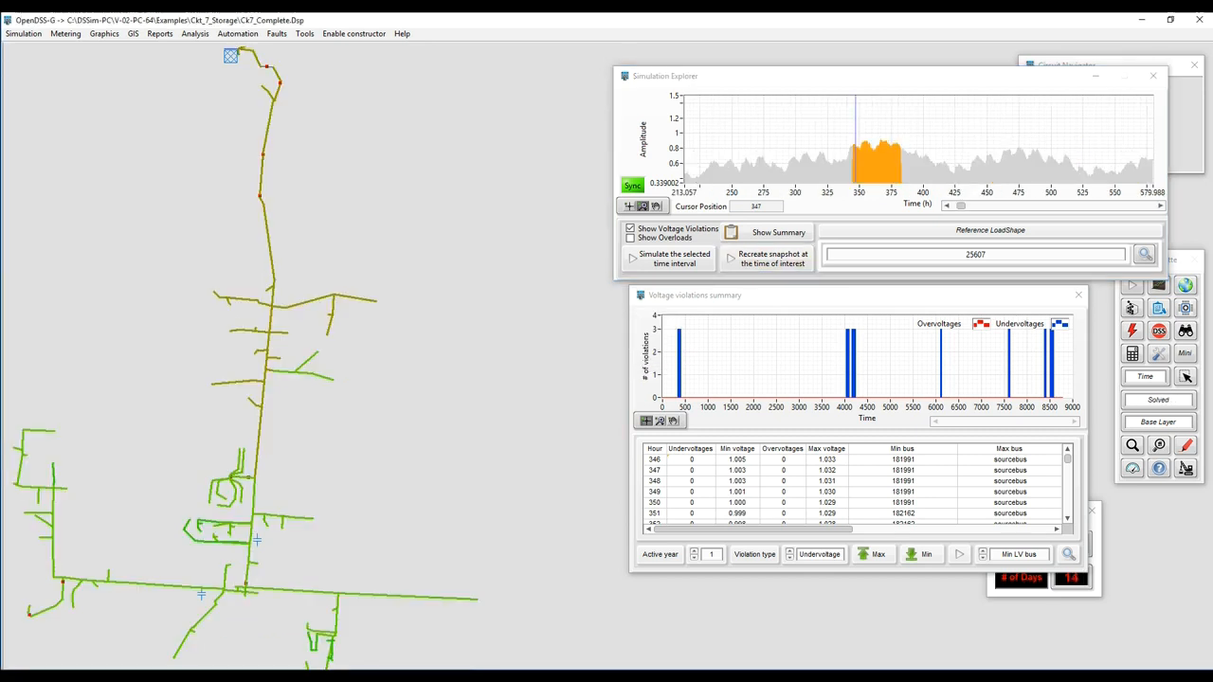
Step: Examine the circuit's 3D voltage profile from the side and its 2D voltage profile, and close both plots
left_click(916, 678)
left_click(917, 630)
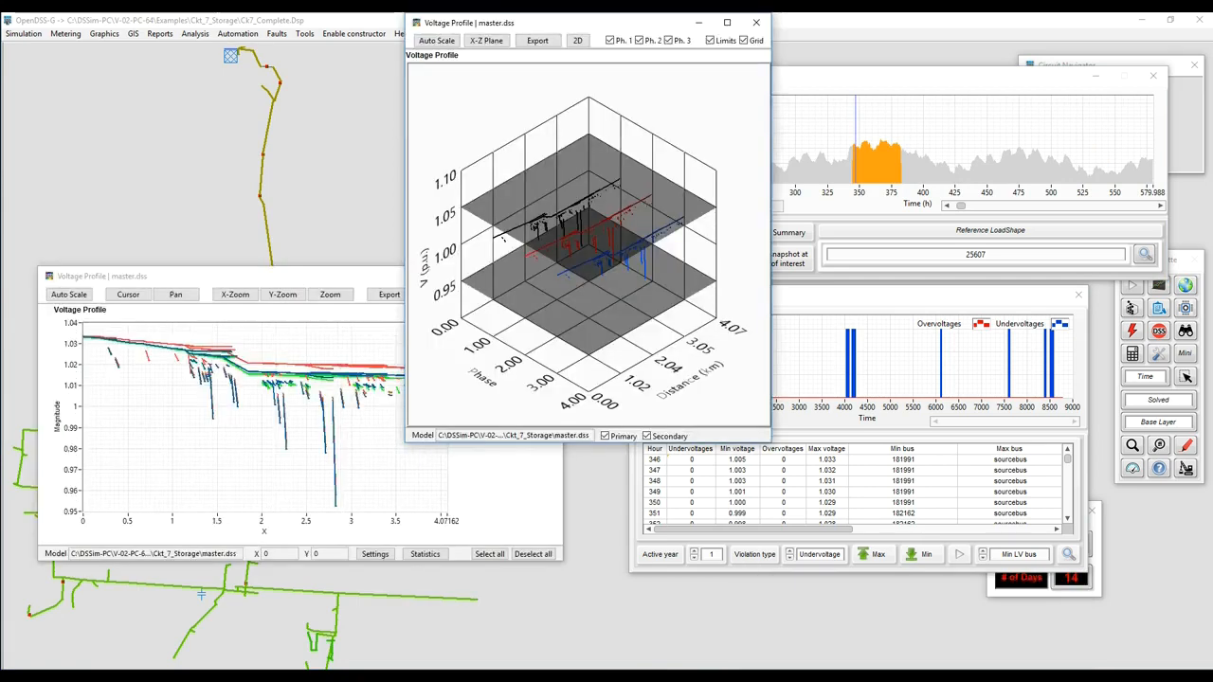
left_click_drag(606, 274, 521, 221)
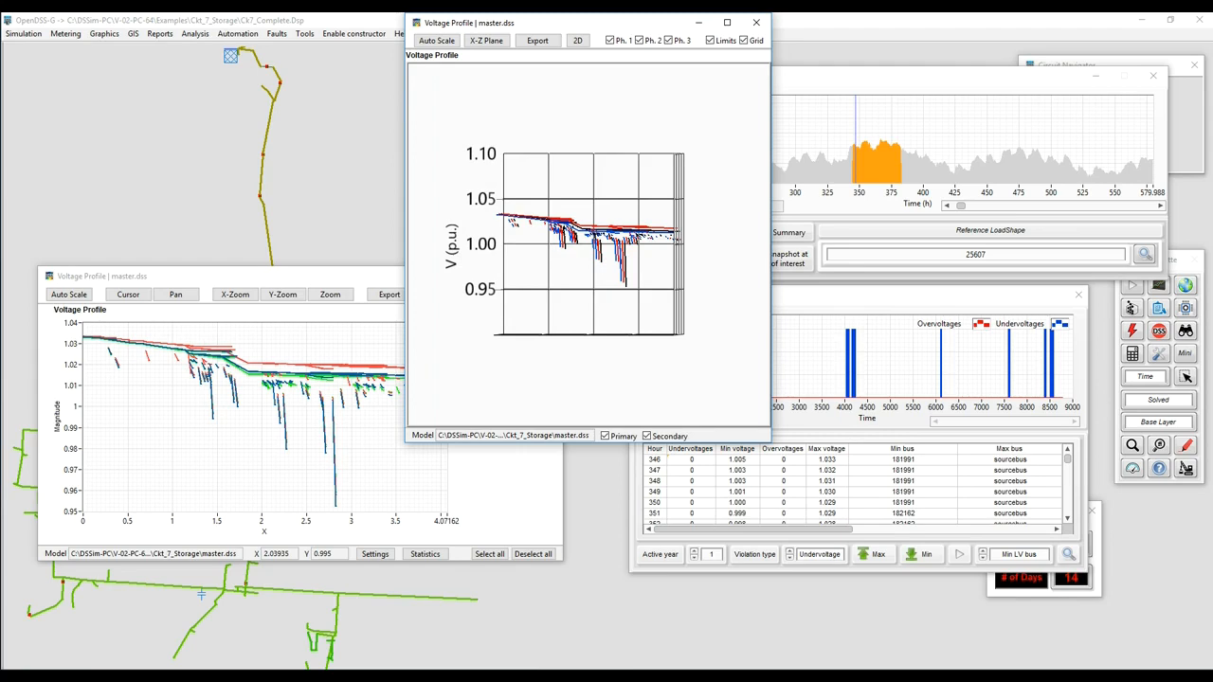
left_click(549, 275)
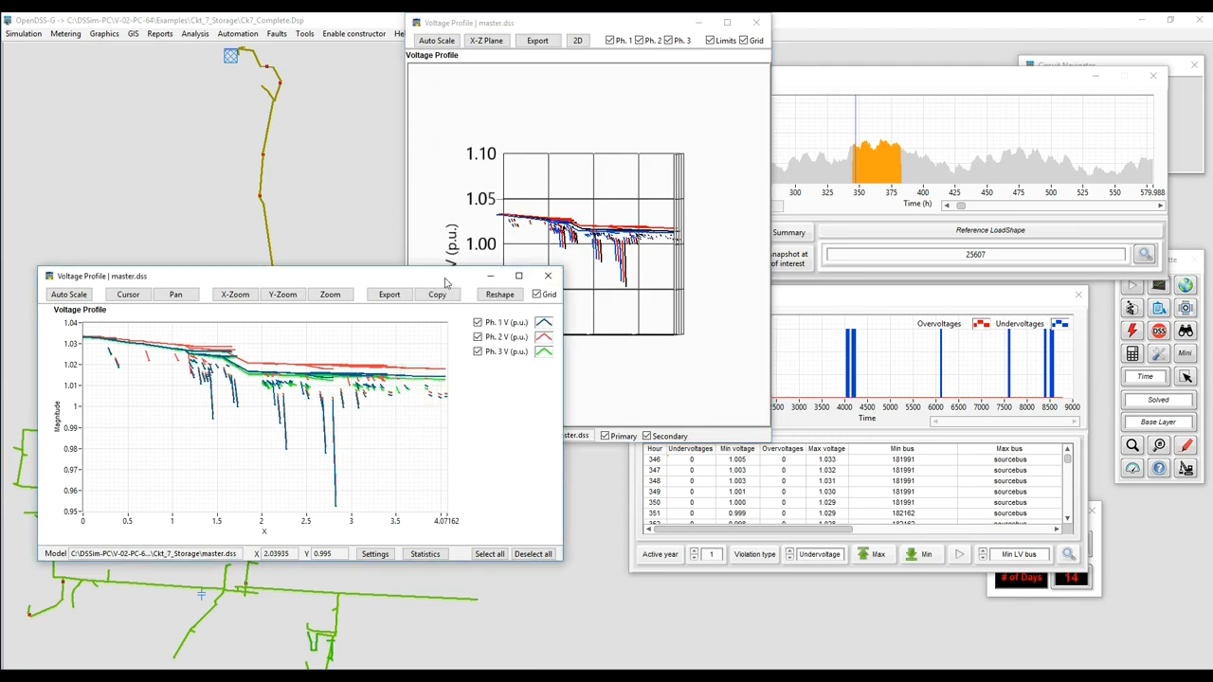
left_click_drag(445, 279, 1054, 347)
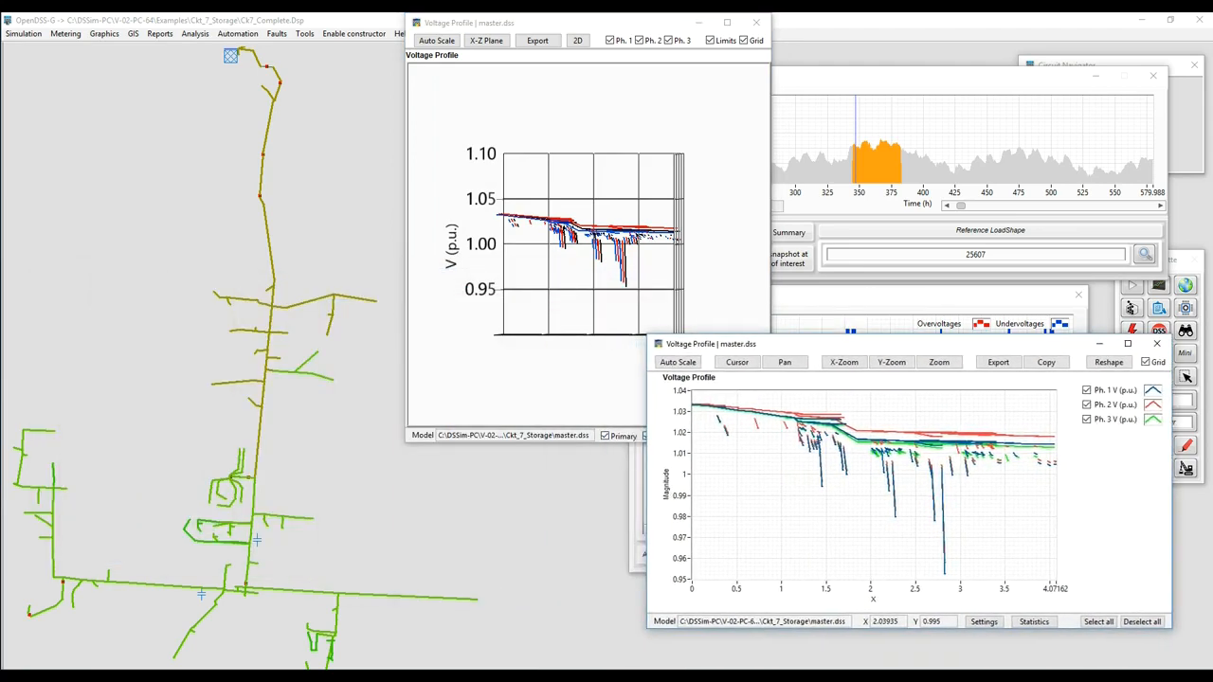
left_click(755, 21)
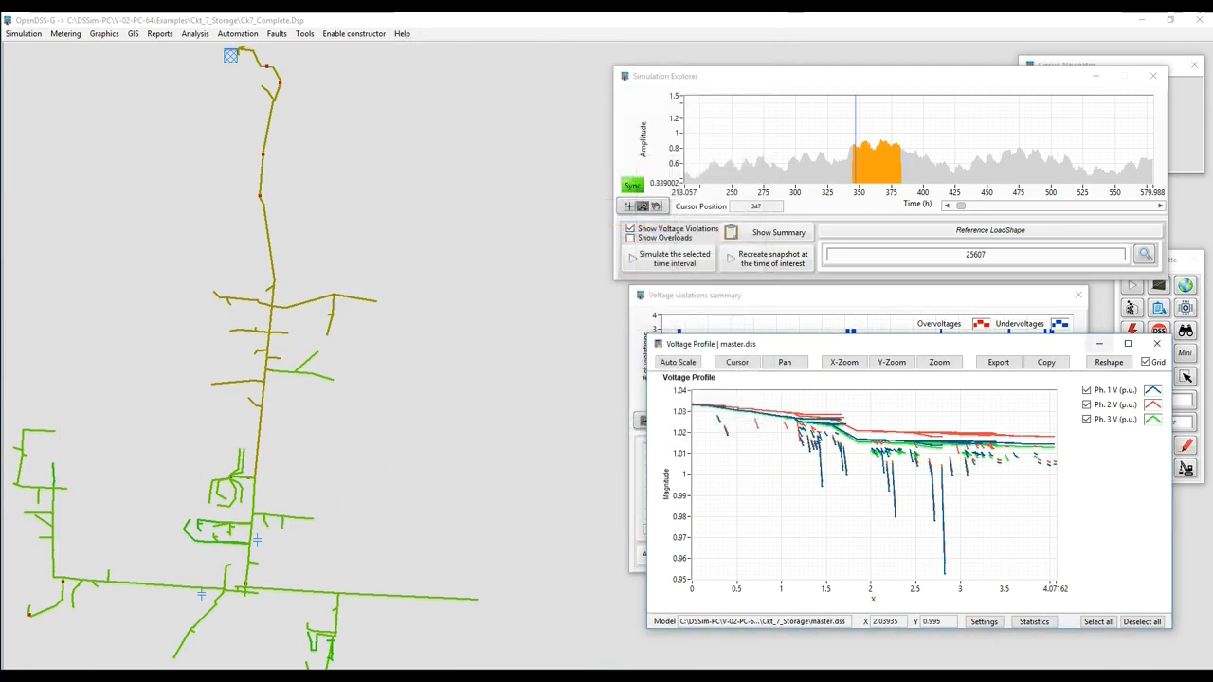
left_click(1157, 343)
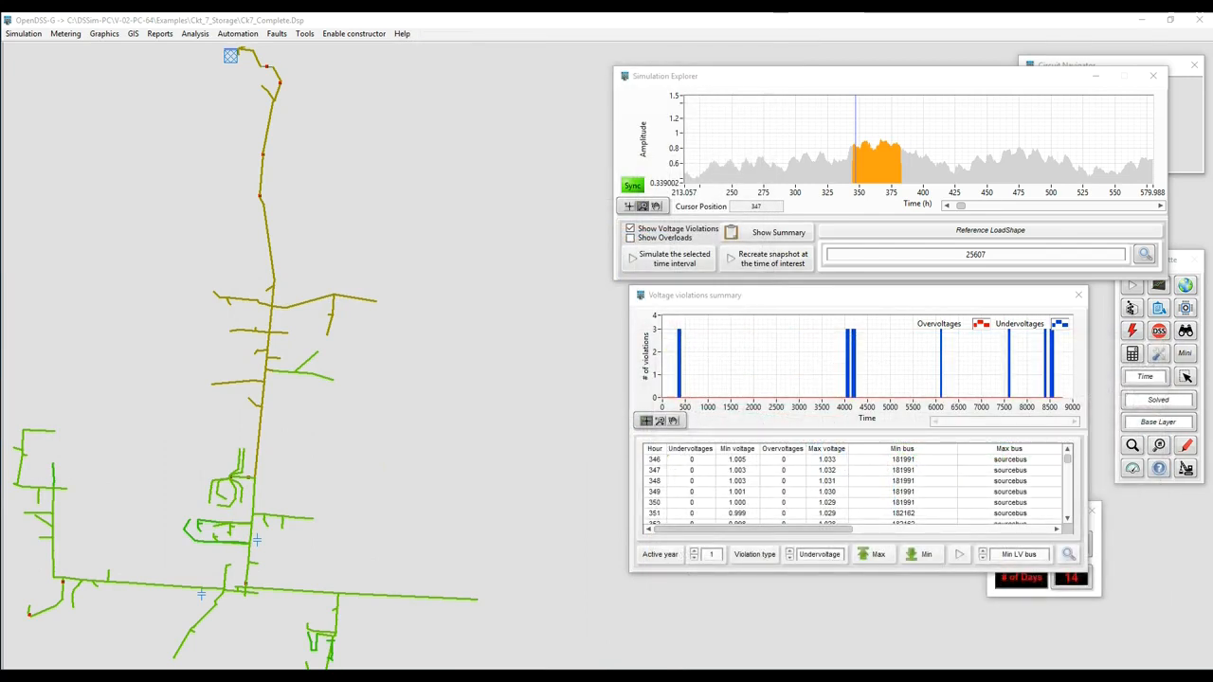